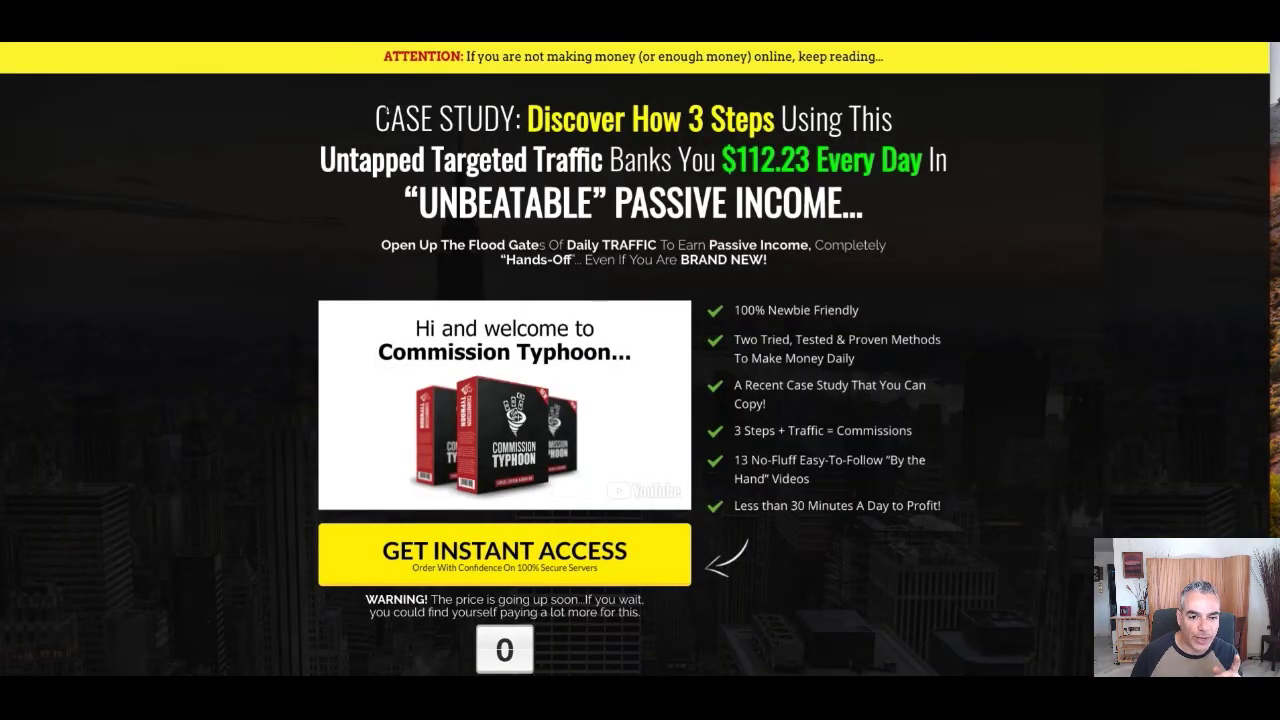
Copy the sales page's main headline and name the funnel 'Commission Typhoon'
left_click_drag(390, 118, 892, 205)
right_click(712, 178)
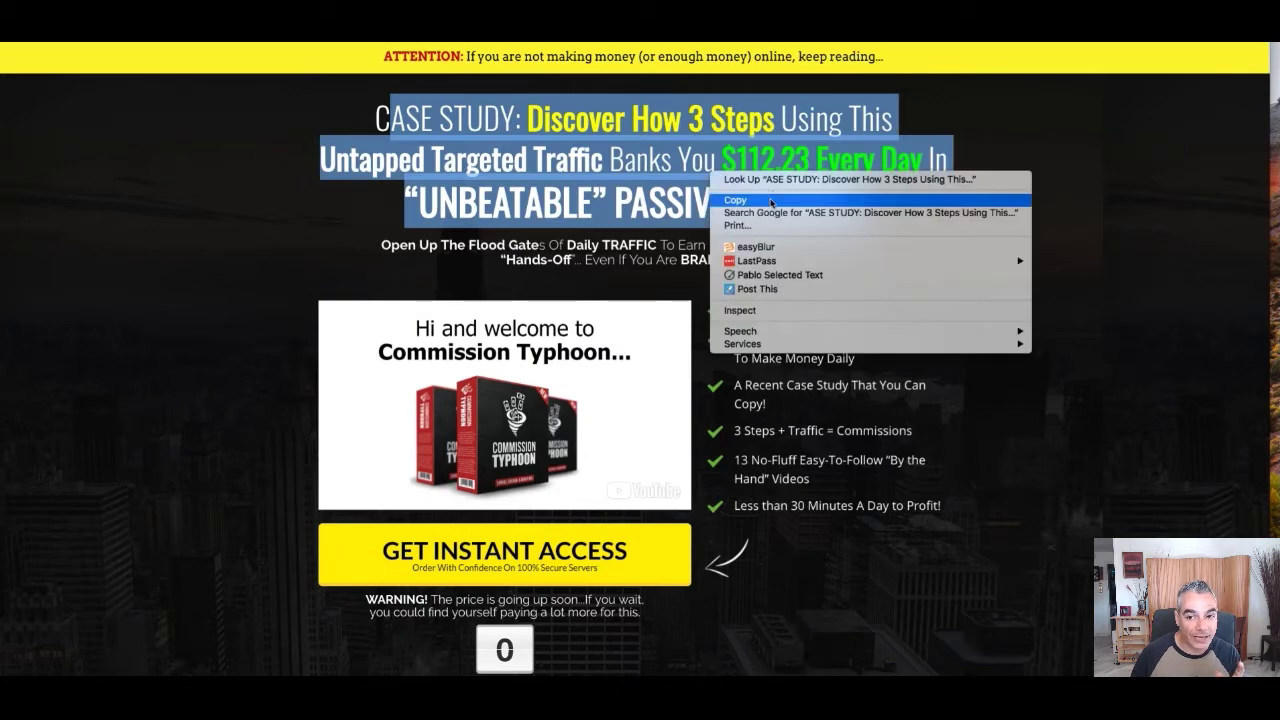
left_click(770, 201)
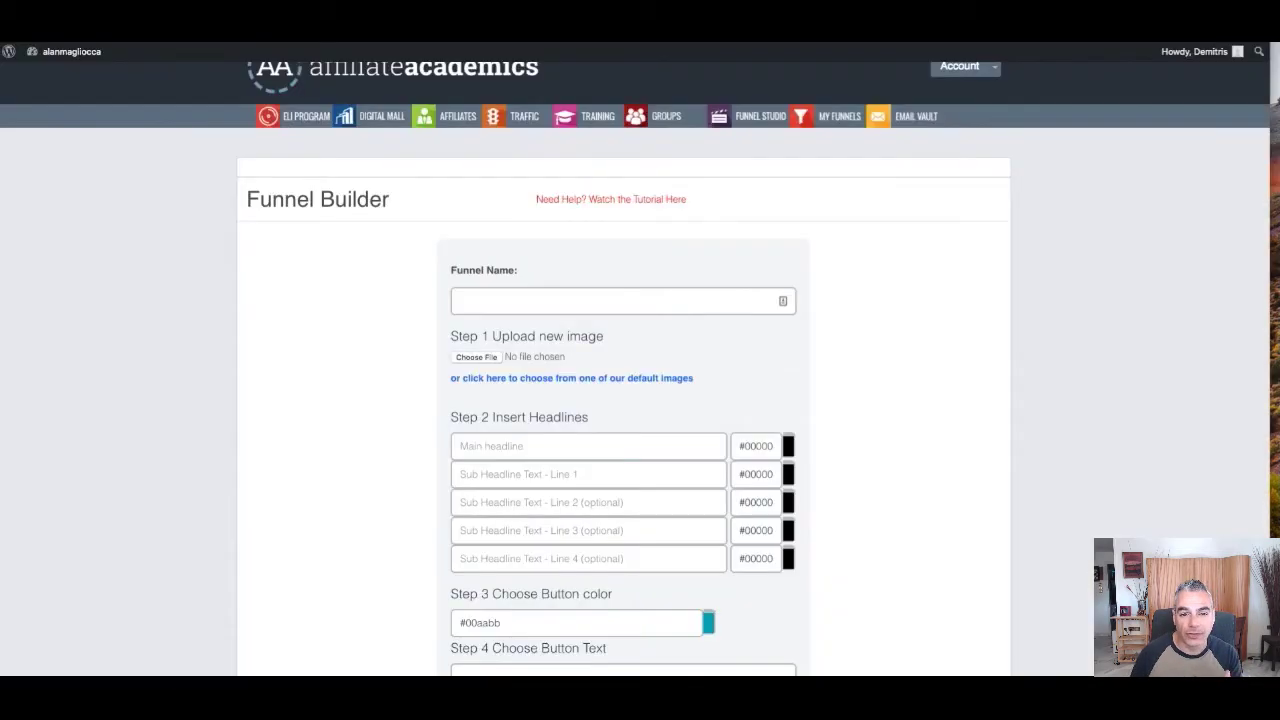
left_click(538, 301)
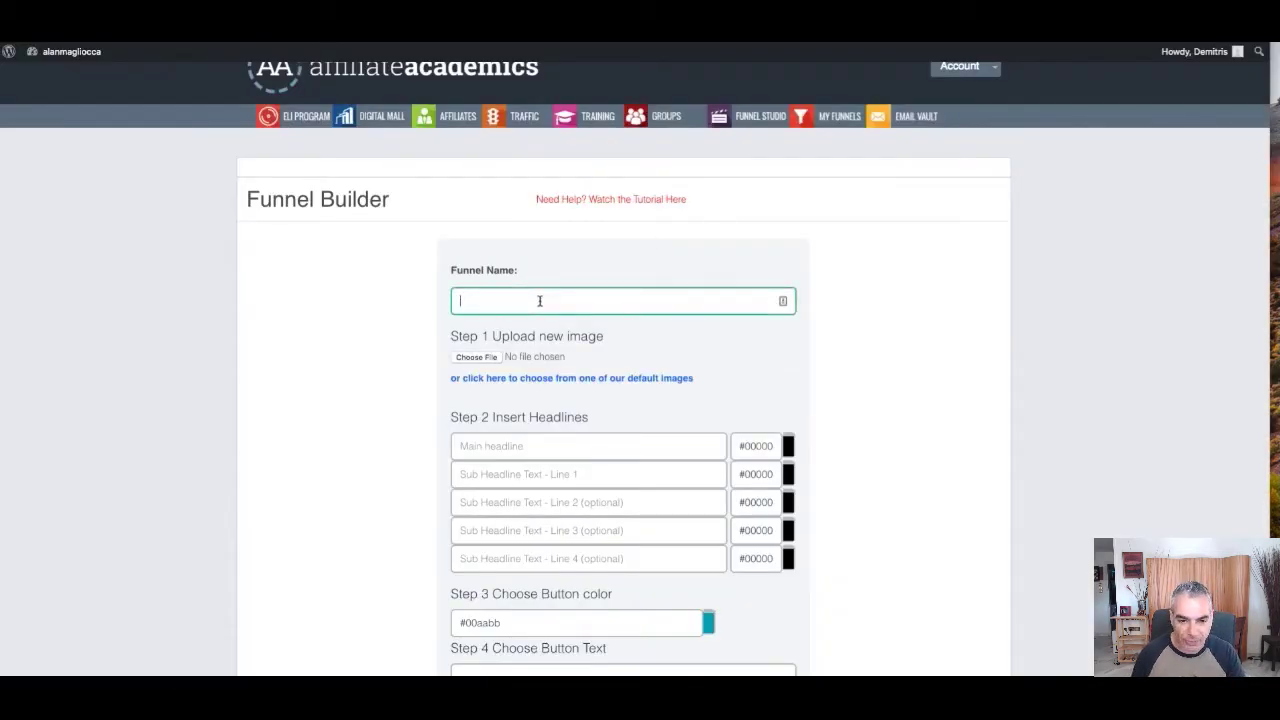
type("Commi")
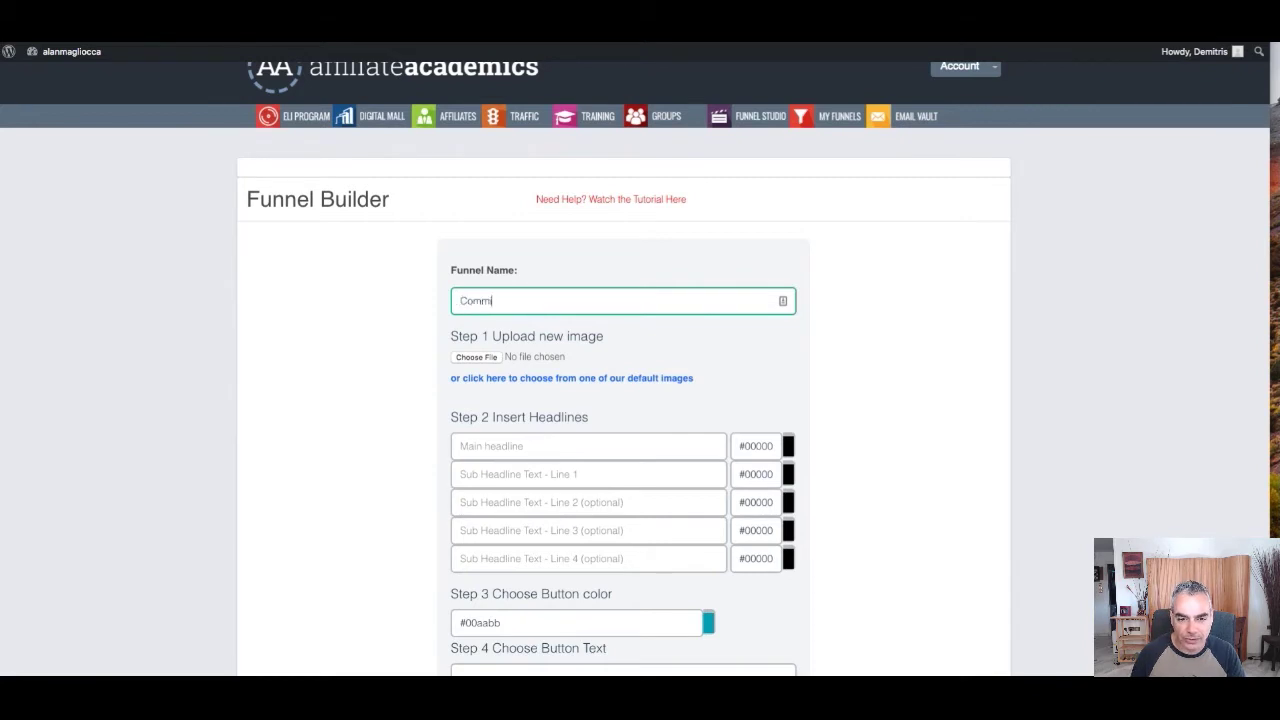
type("ssion Typhoon")
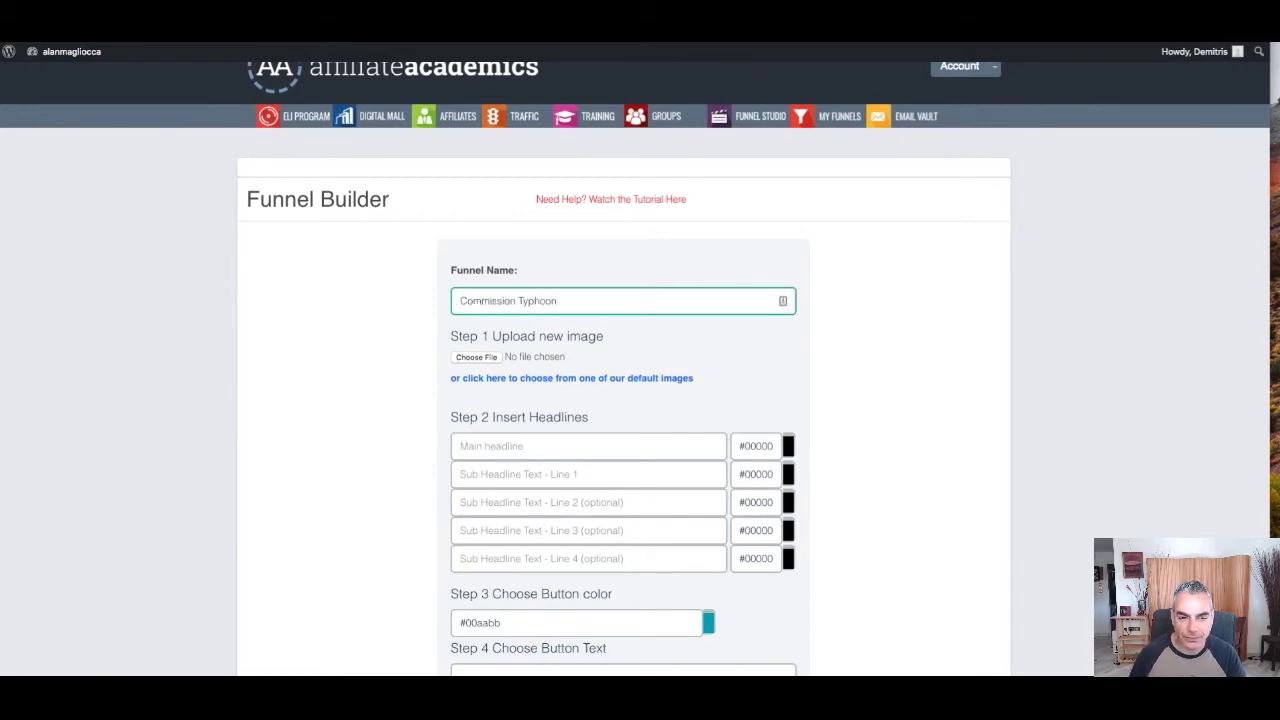
Paste the CASE STUDY headline into the Main headline field
left_click(535, 446)
key("ctrl+v")
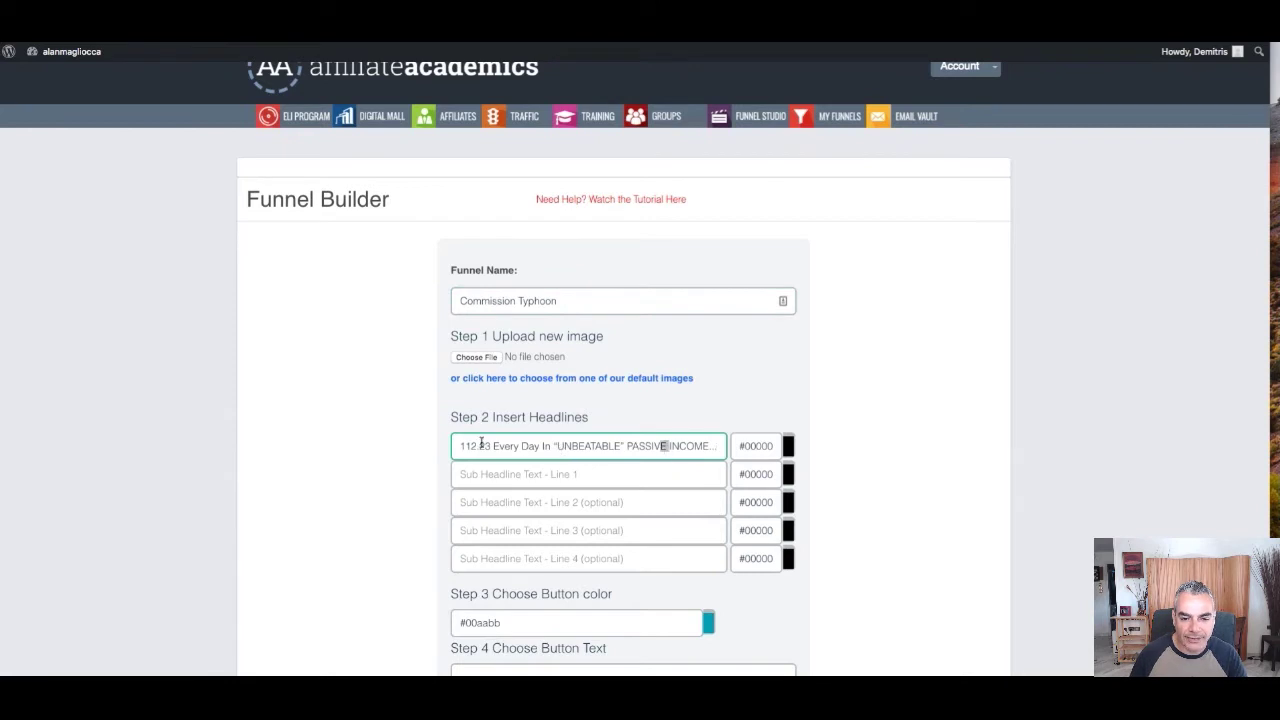
left_click_drag(481, 443, 360, 443)
left_click_drag(494, 447, 454, 449)
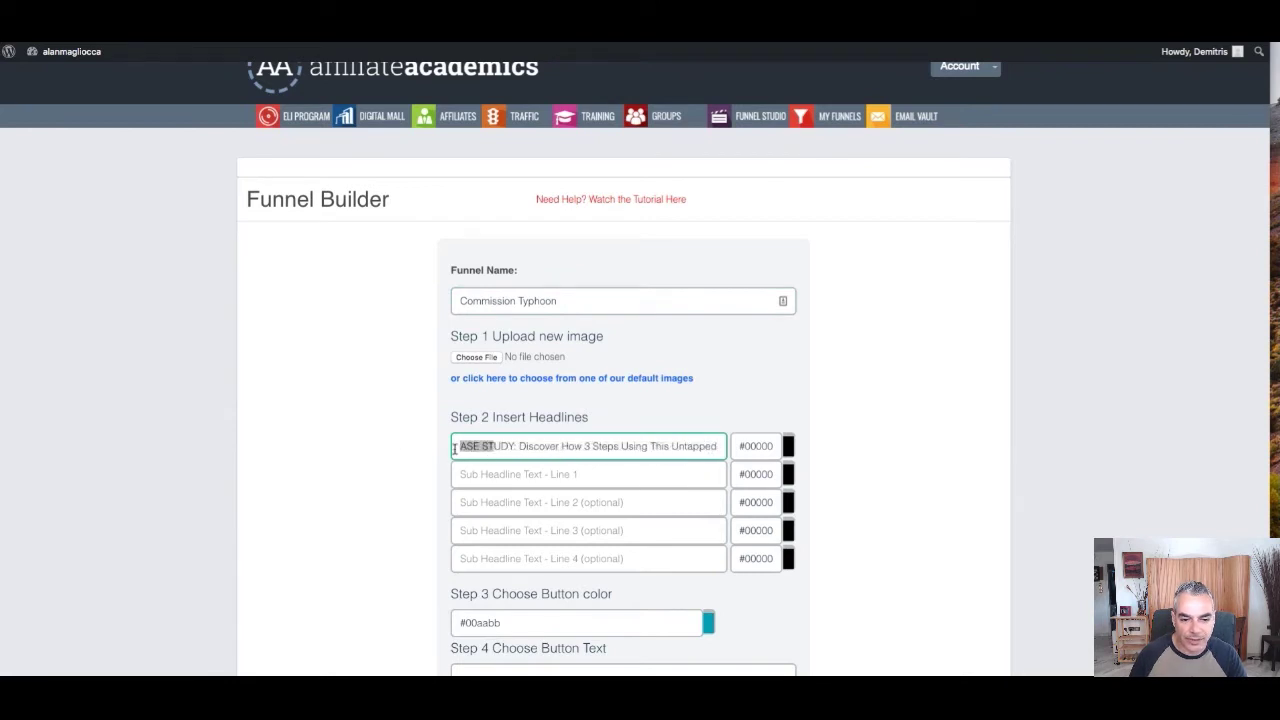
left_click(454, 449)
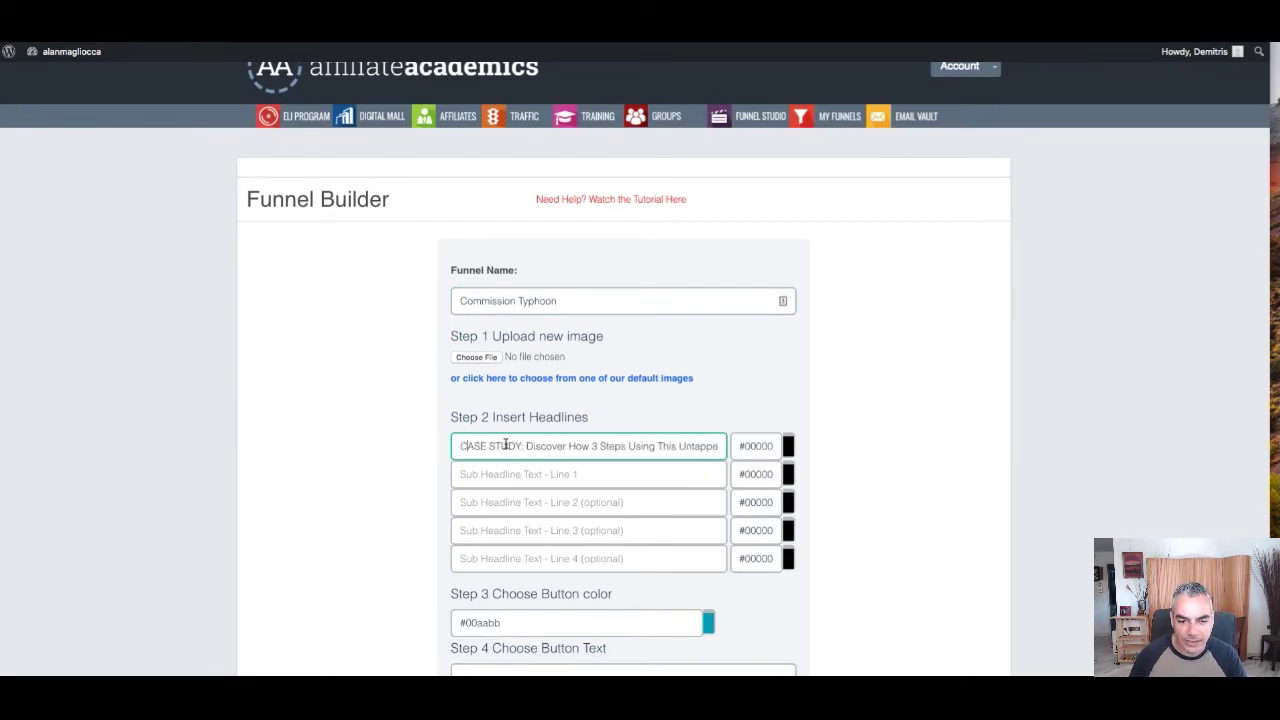
left_click_drag(505, 446, 806, 464)
Copy the 'Open Up The Flood Gates' subheadline from the sales page into Sub Headline Line 1
left_click(605, 478)
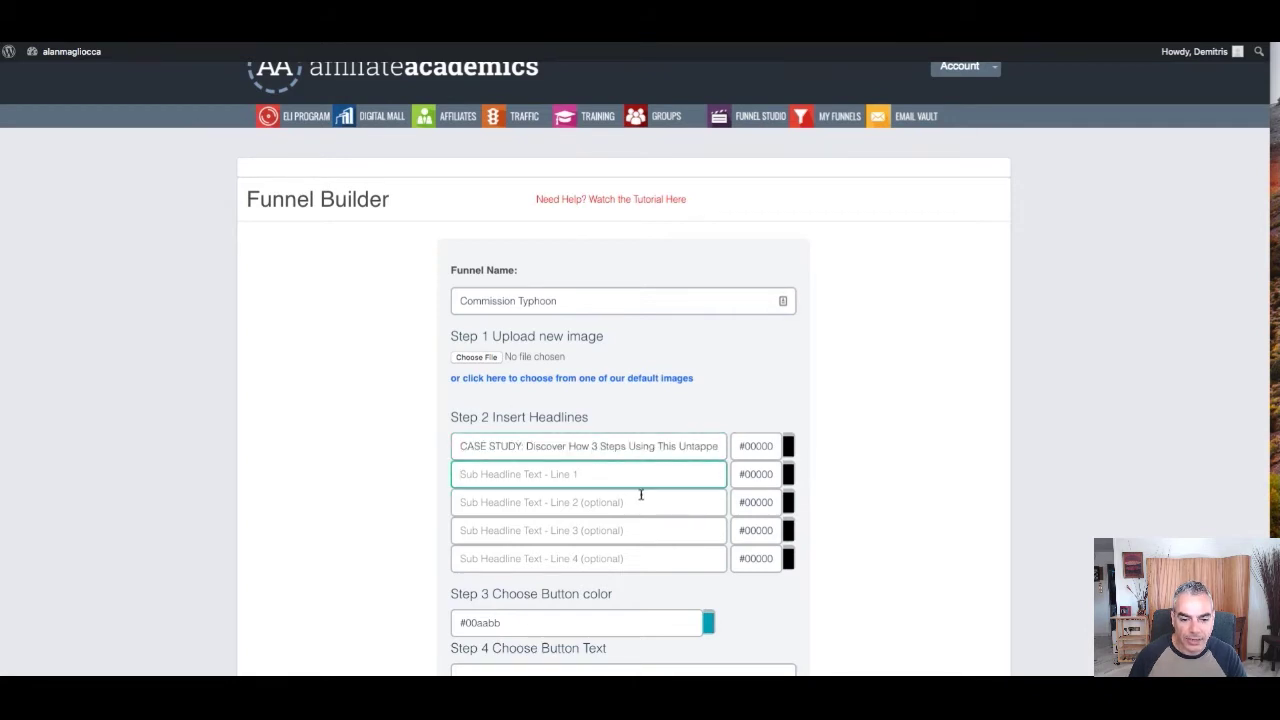
scroll(640, 495, "down", 1)
key("ctrl+Tab")
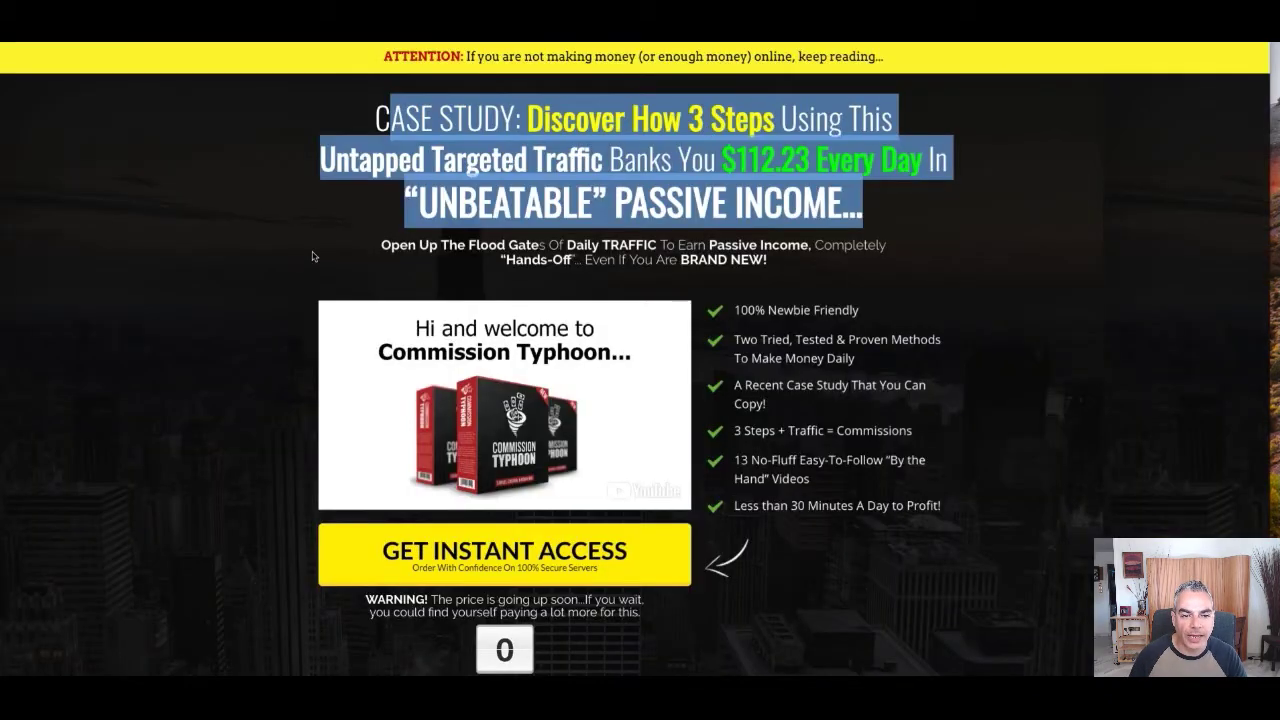
triple_click(385, 255)
left_click(370, 249)
left_click_drag(370, 249, 796, 268)
right_click(790, 268)
left_click(790, 292)
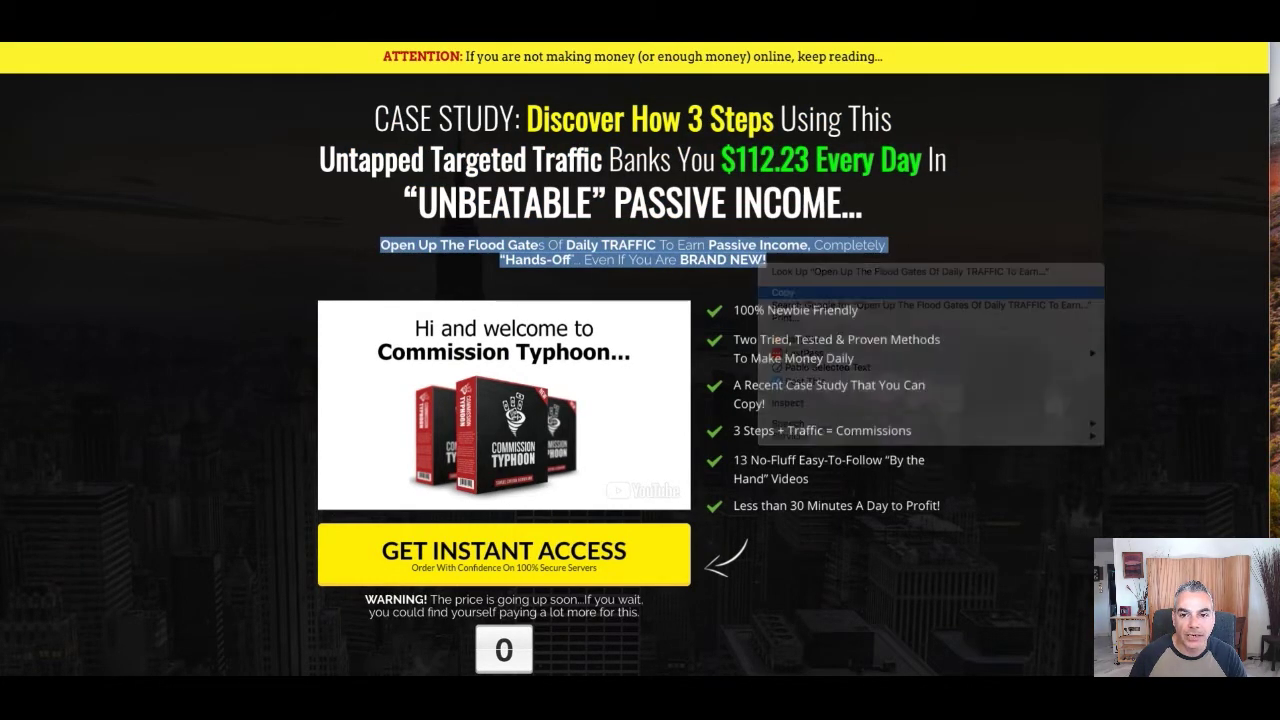
key("ctrl+shift+Tab")
key("ctrl+v")
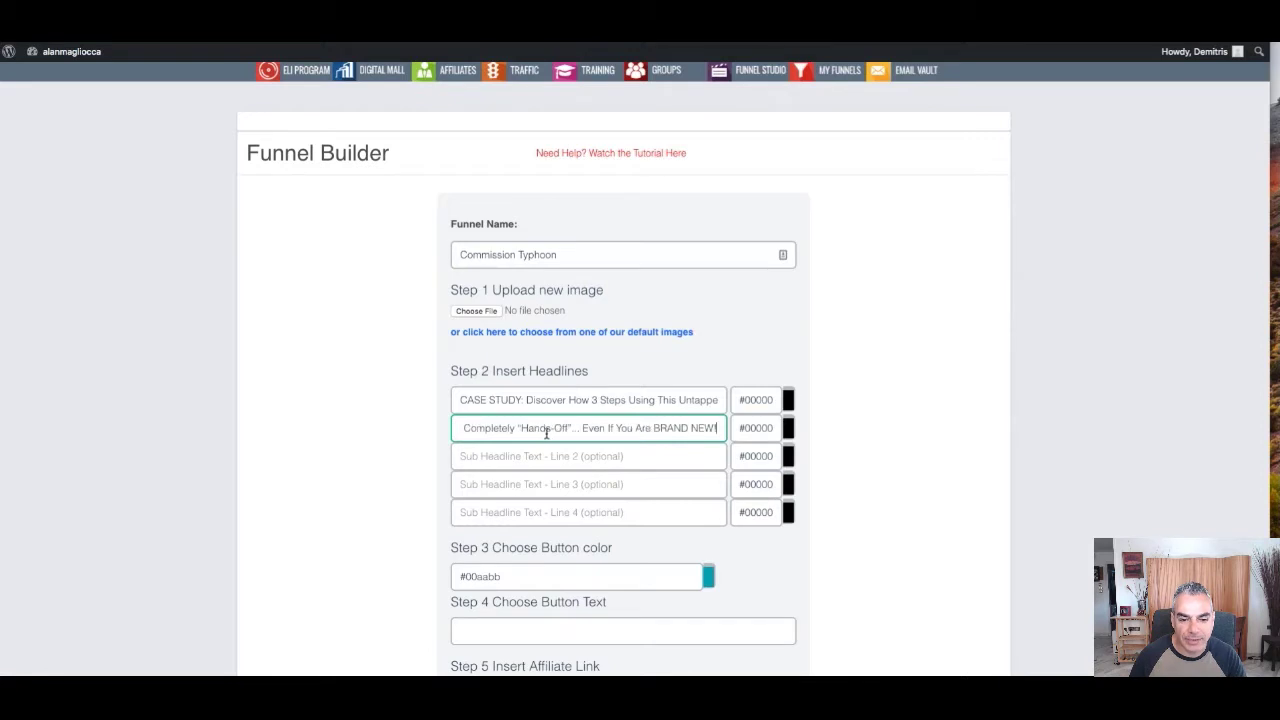
left_click_drag(564, 430, 831, 437)
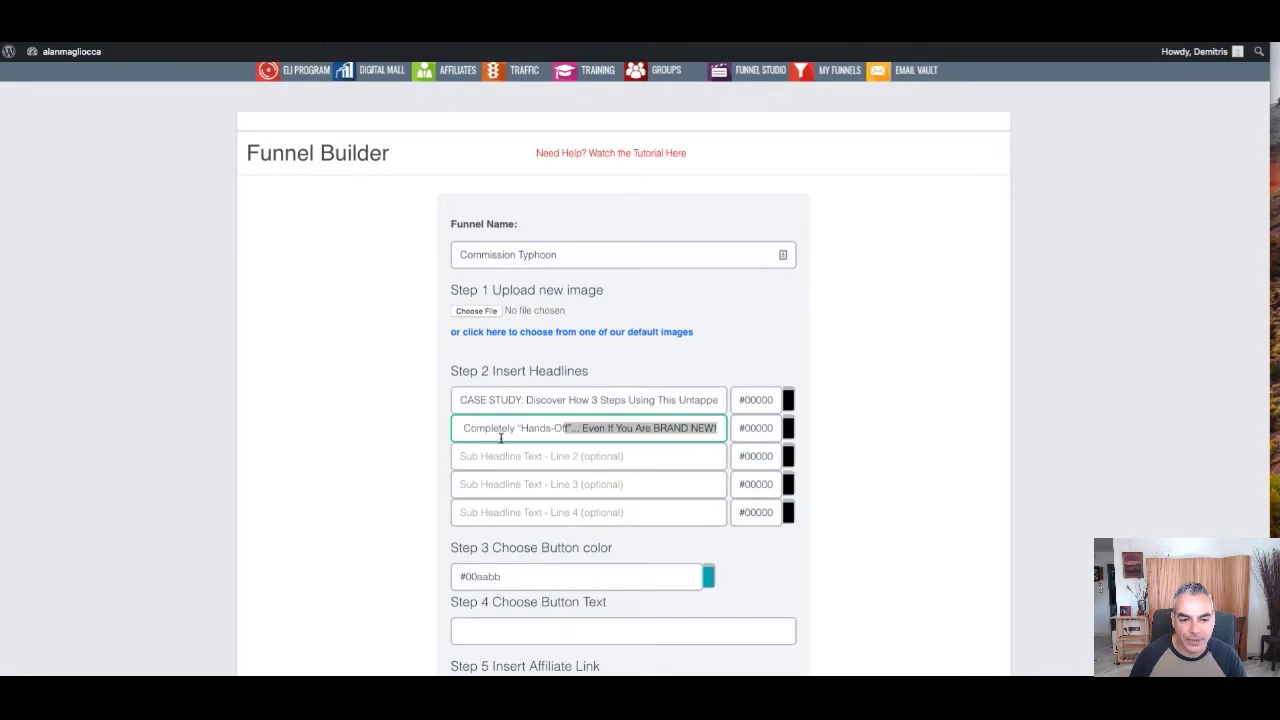
left_click_drag(502, 432, 434, 442)
scroll(645, 497, "down", 3)
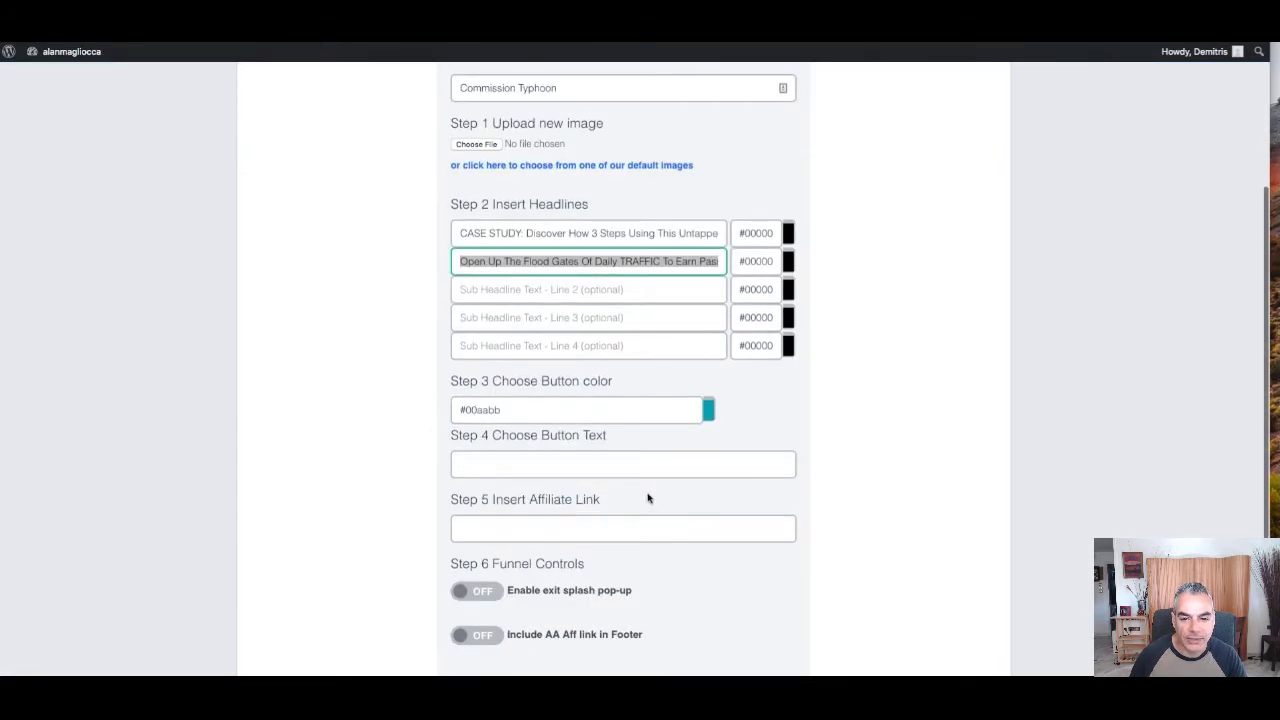
scroll(690, 385, "down", 2)
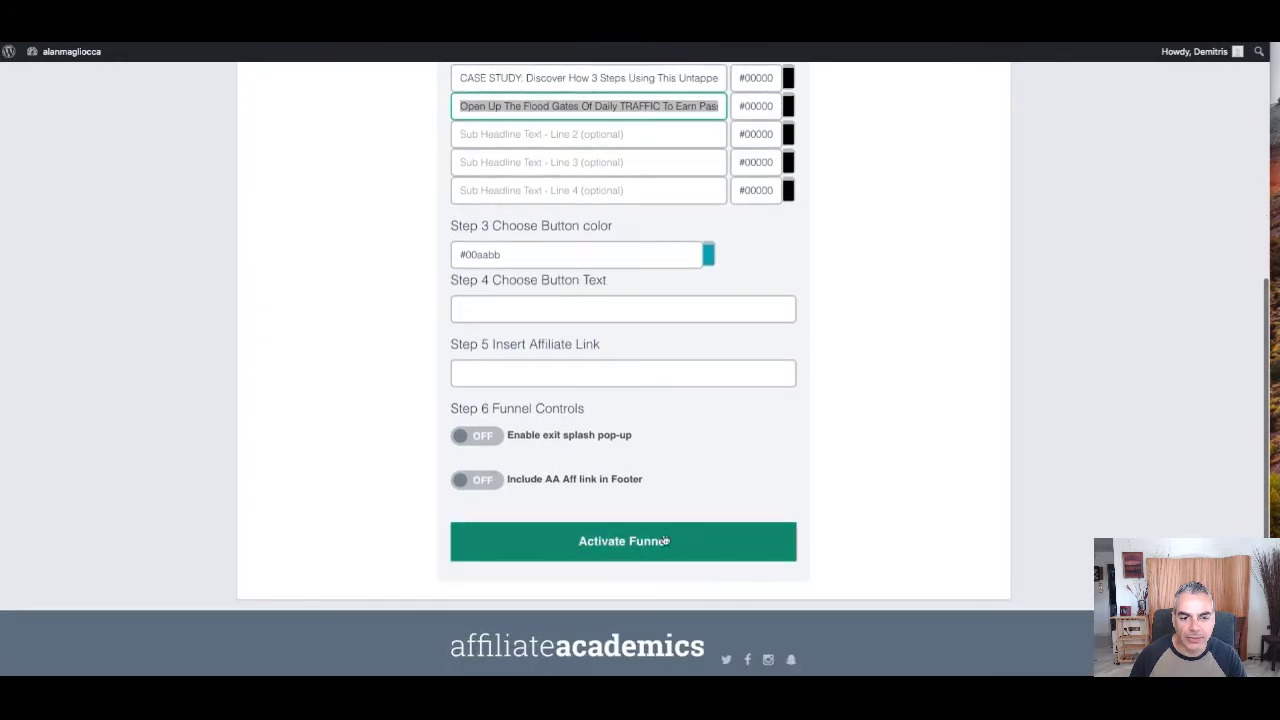
left_click(623, 378)
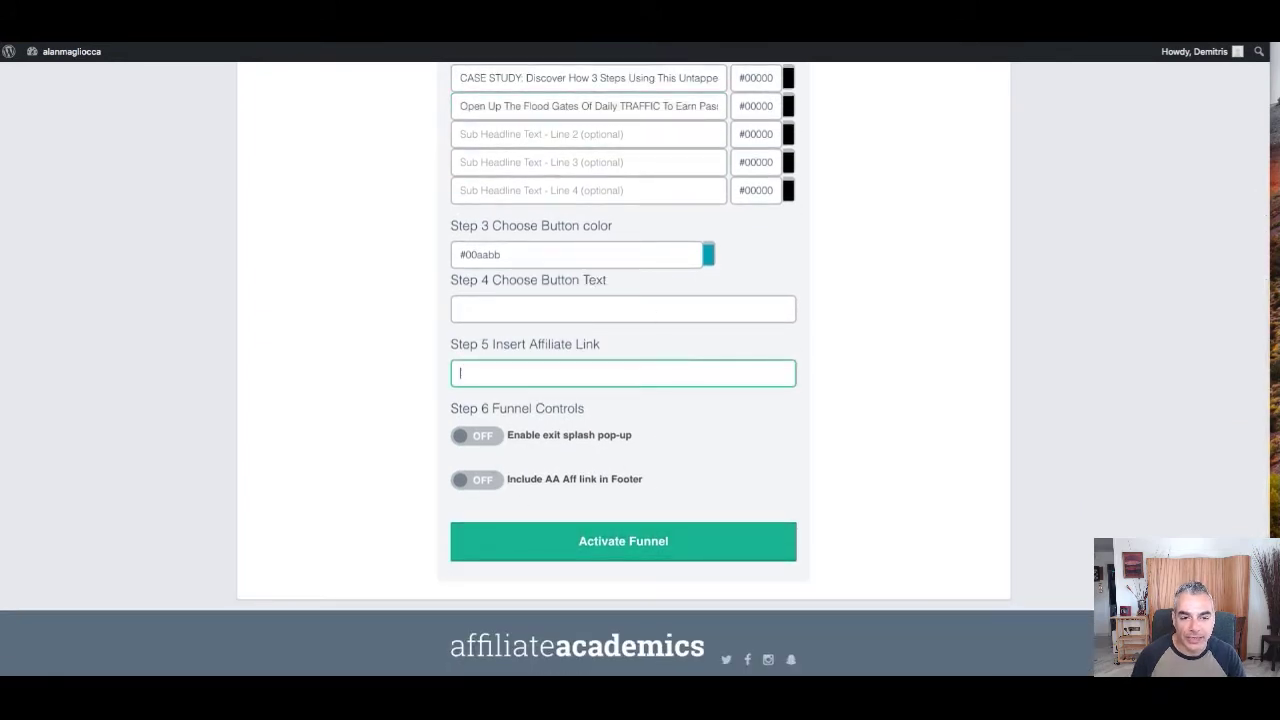
type("https://dpap")
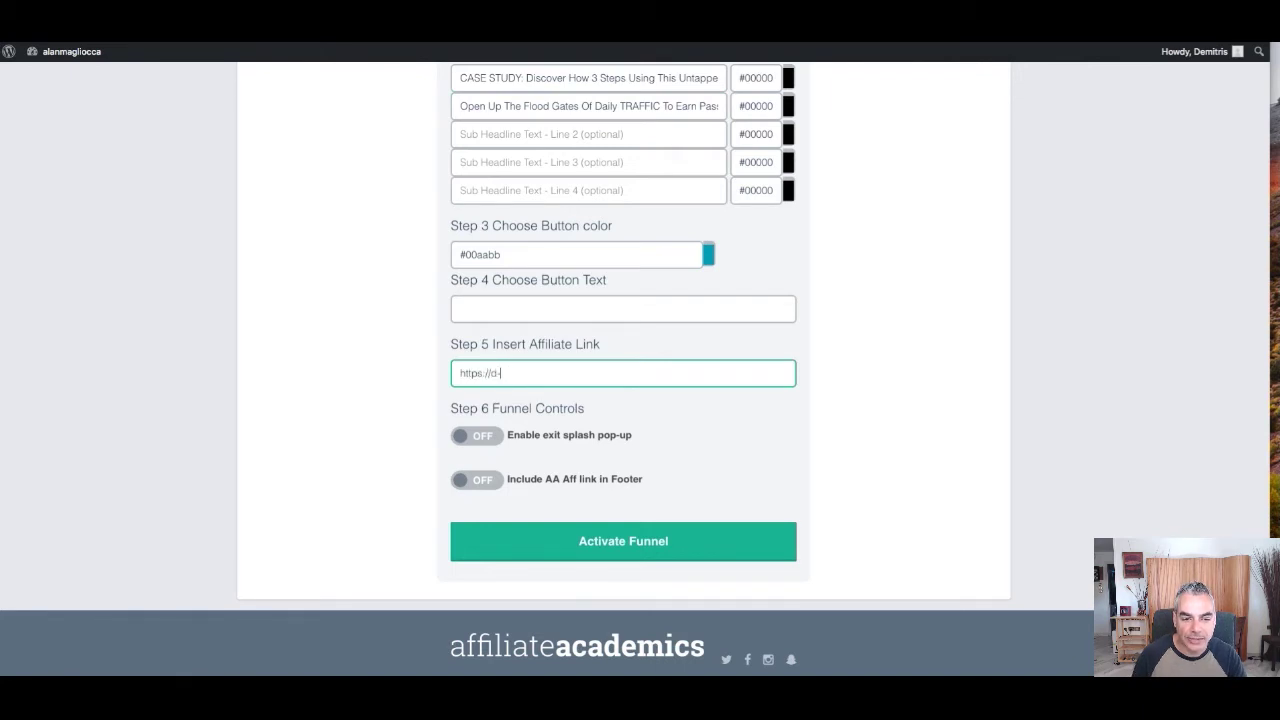
type("pa.com")
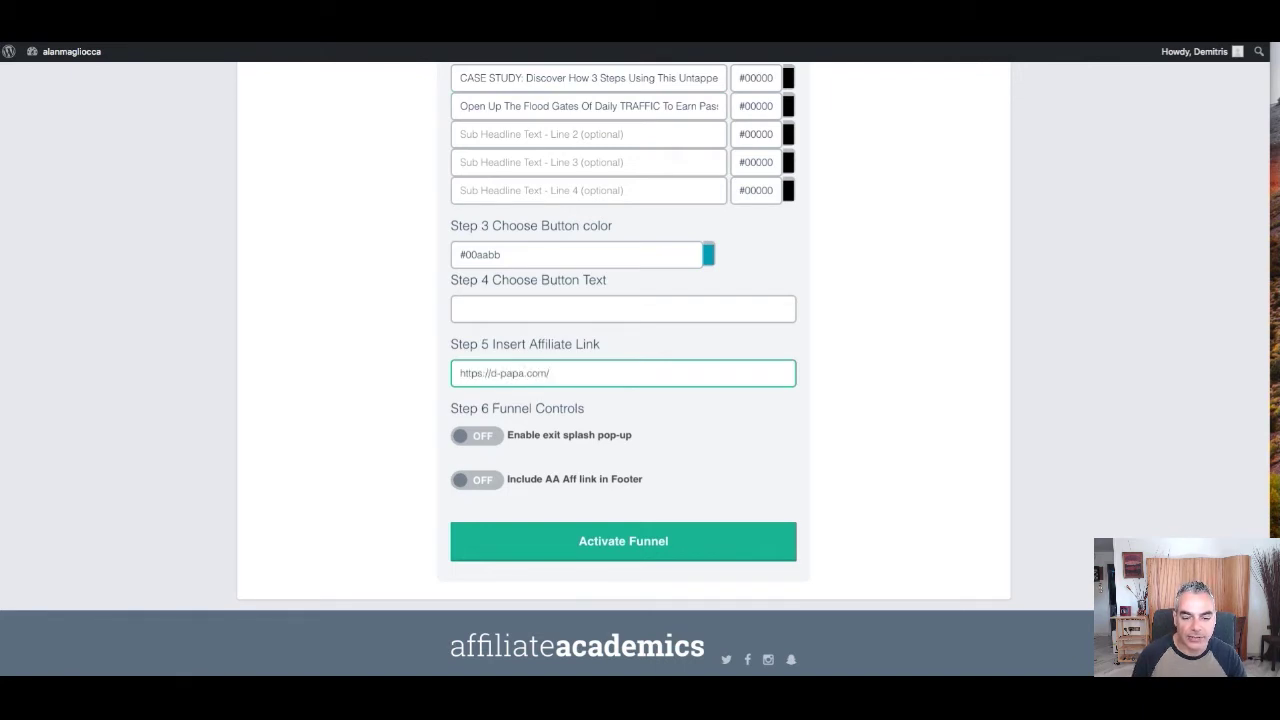
type("/commissiontyphoon")
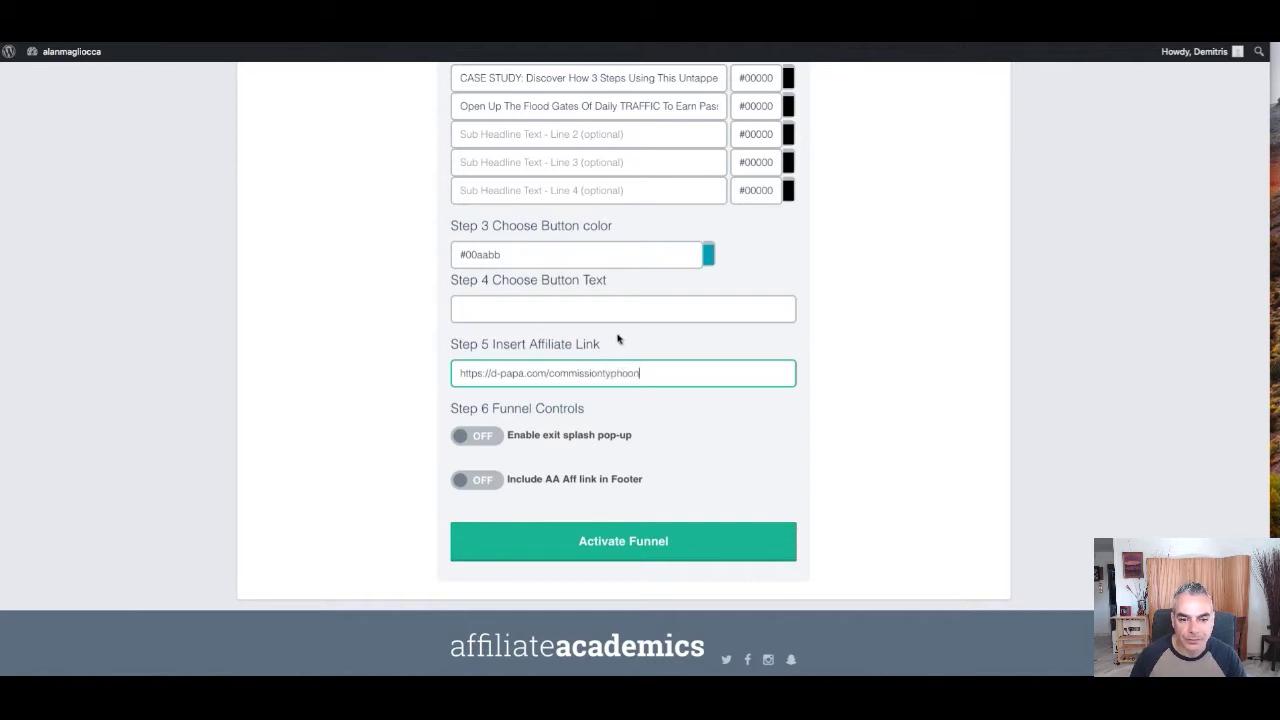
scroll(680, 294, "up", 2)
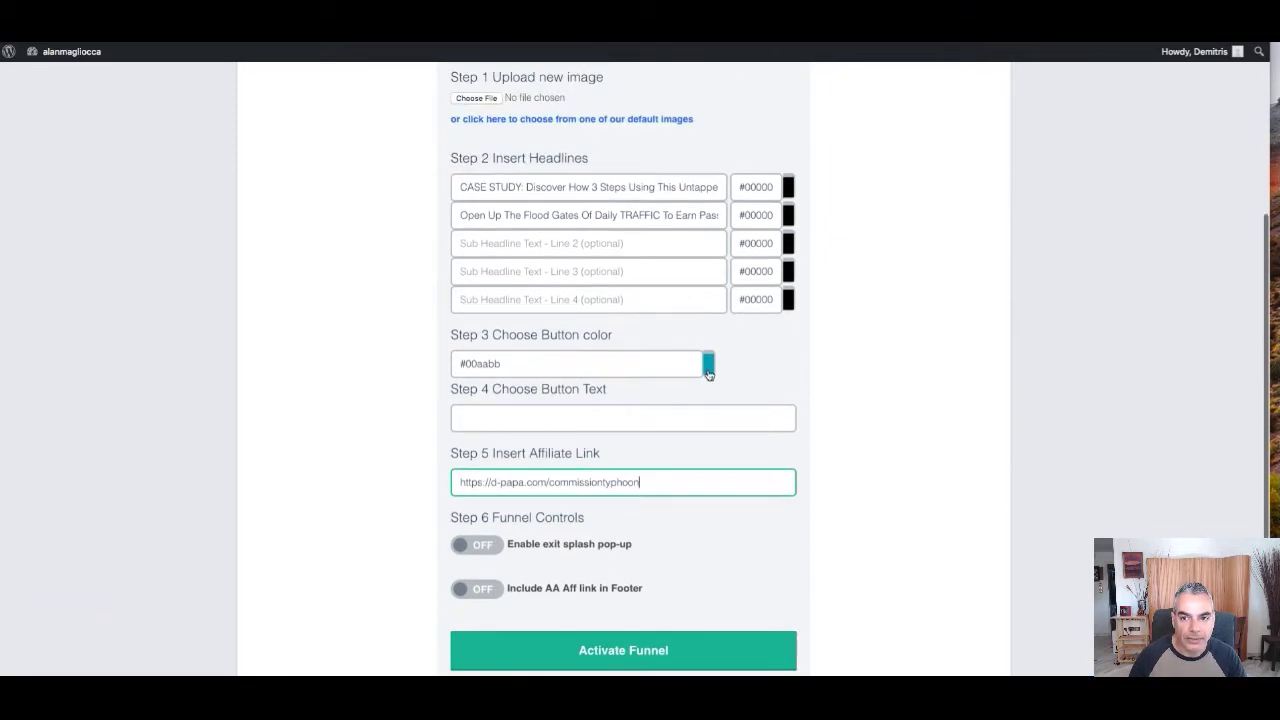
key("ctrl+Tab")
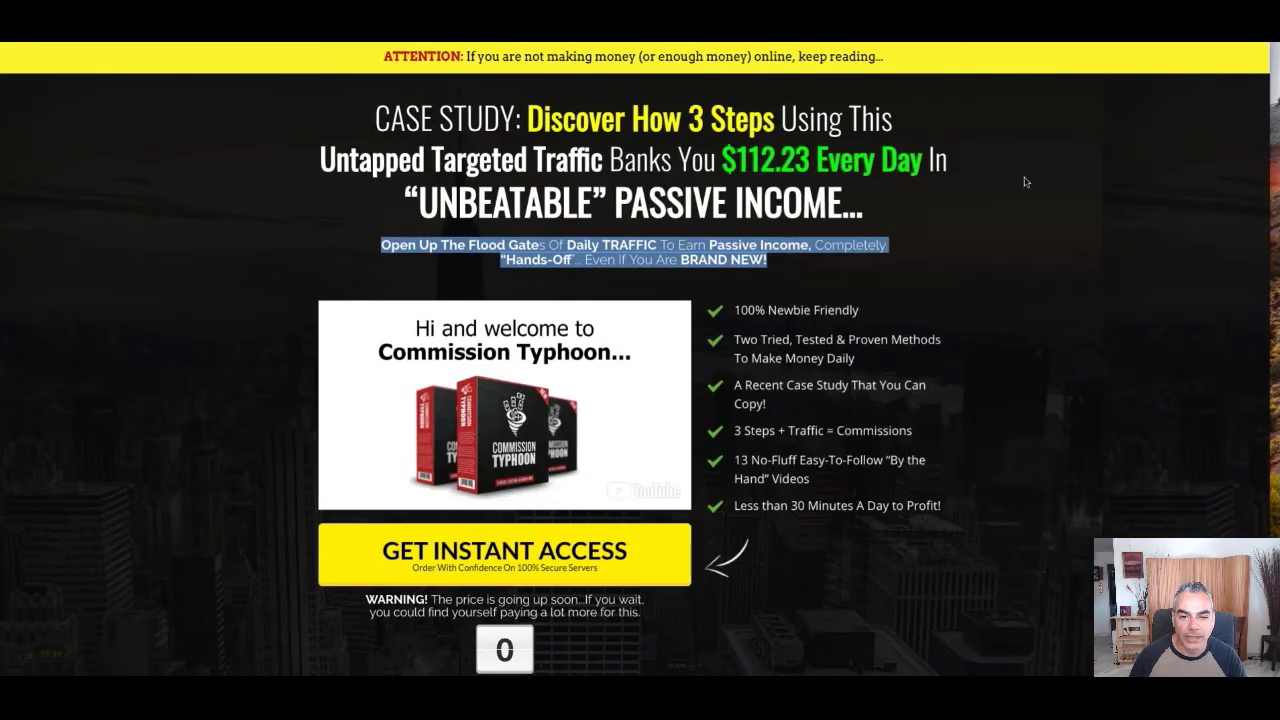
Save the sales page's product box image to disk
scroll(1024, 182, "down", 20)
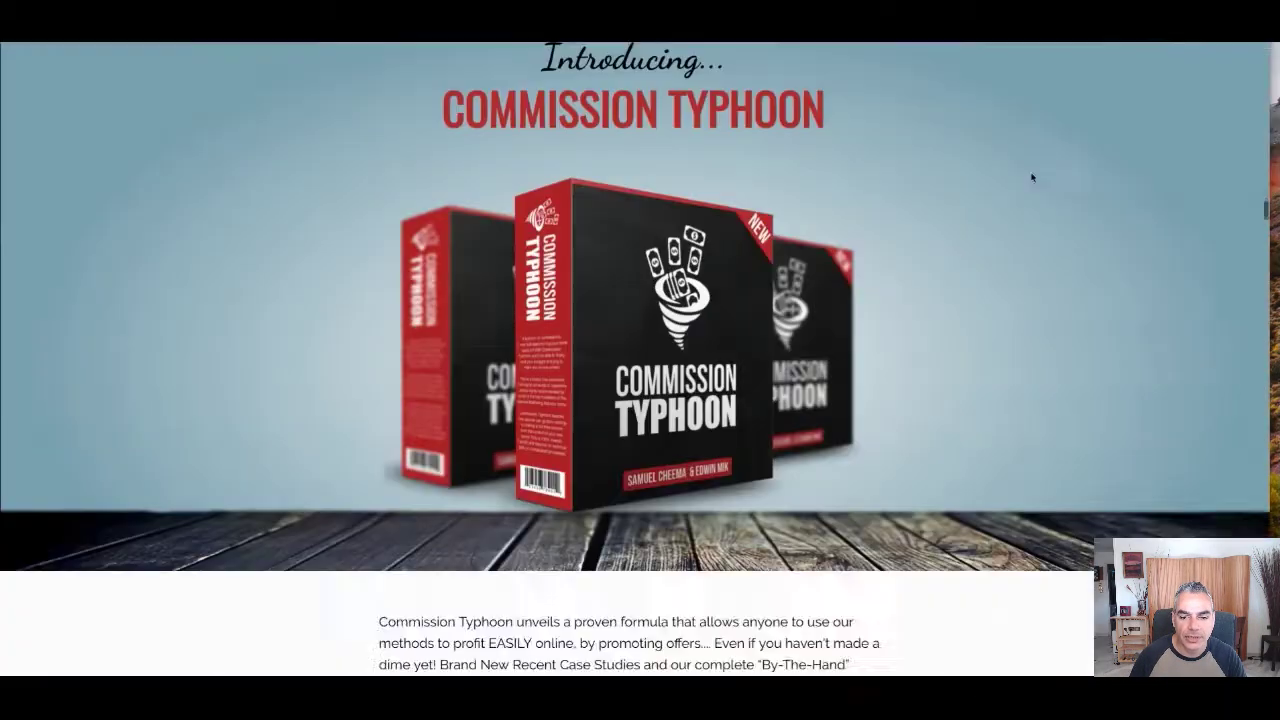
scroll(1032, 177, "down", 15)
scroll(1034, 172, "up", 14)
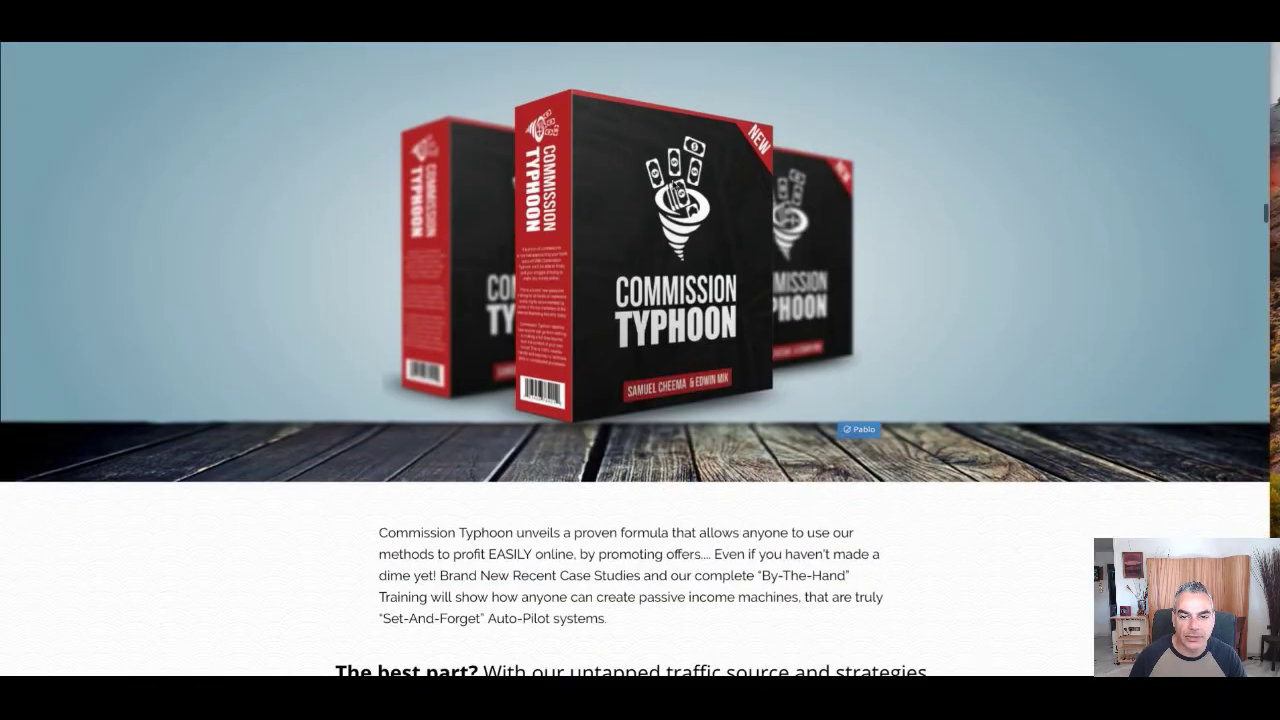
right_click(662, 169)
left_click(718, 190)
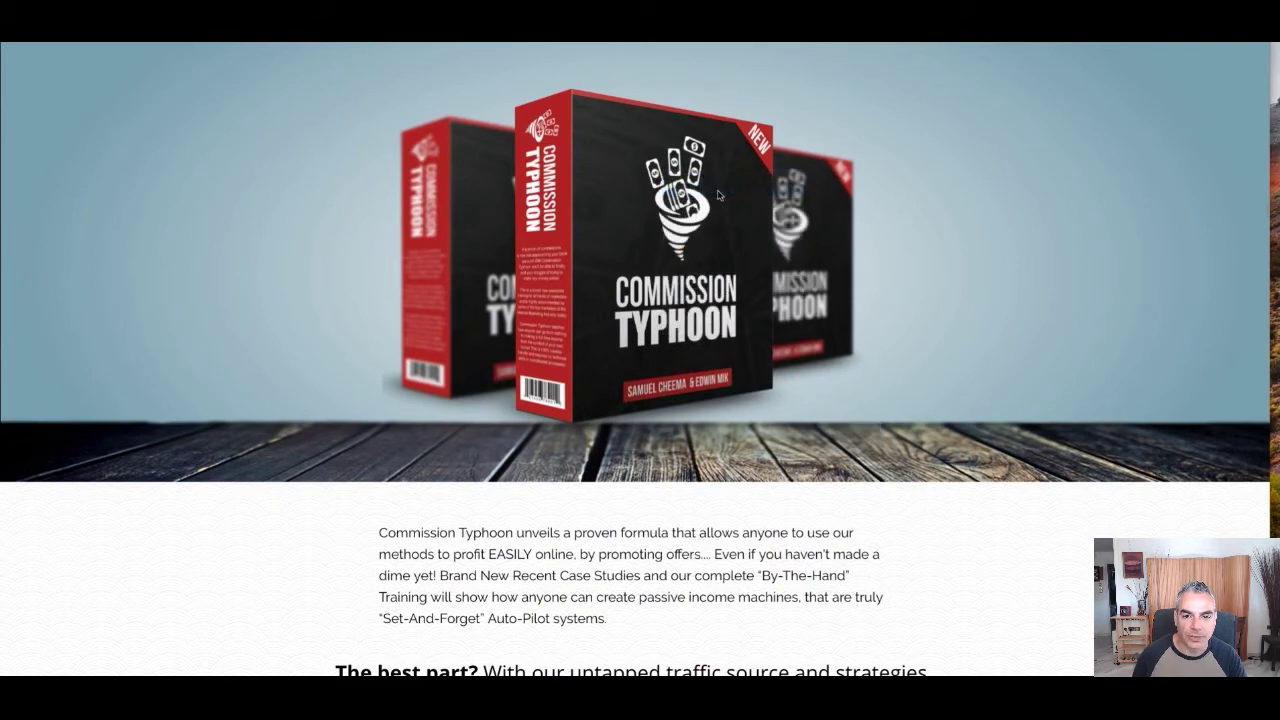
key("Return")
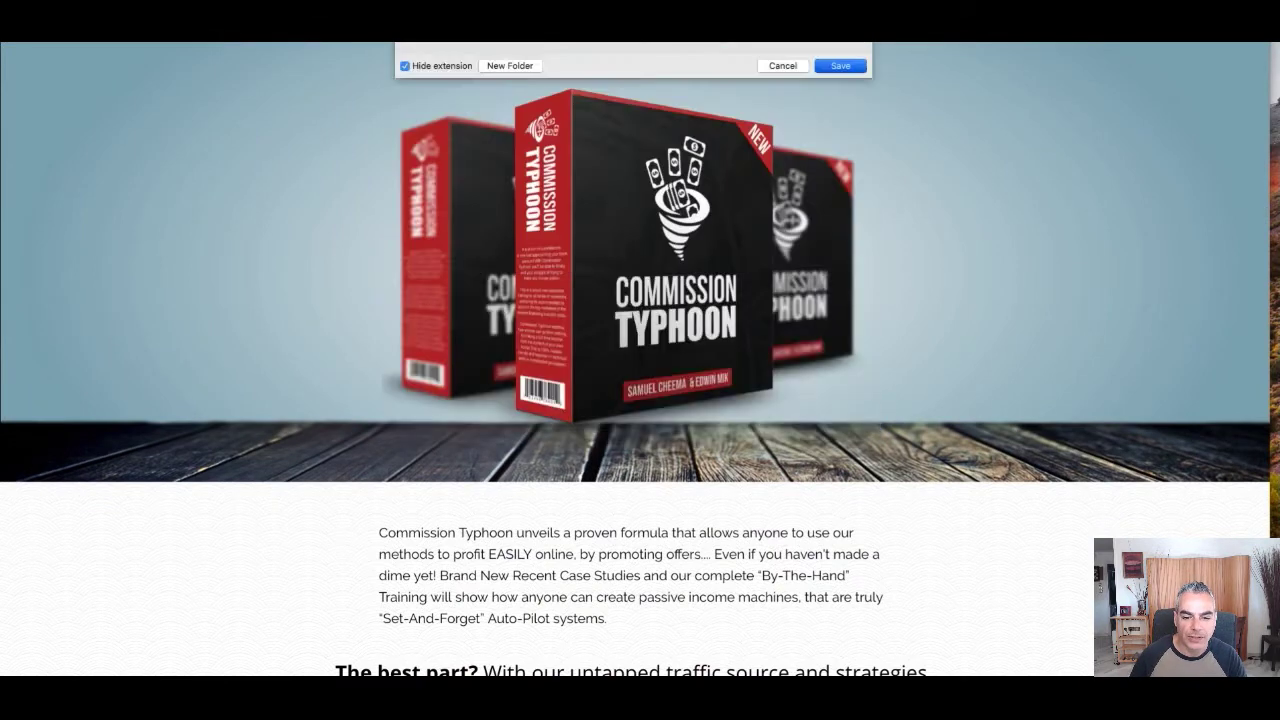
Look over the $11.45 pricing and Add to Cart sections, then return to the funnel form
scroll(622, 386, "down", 10)
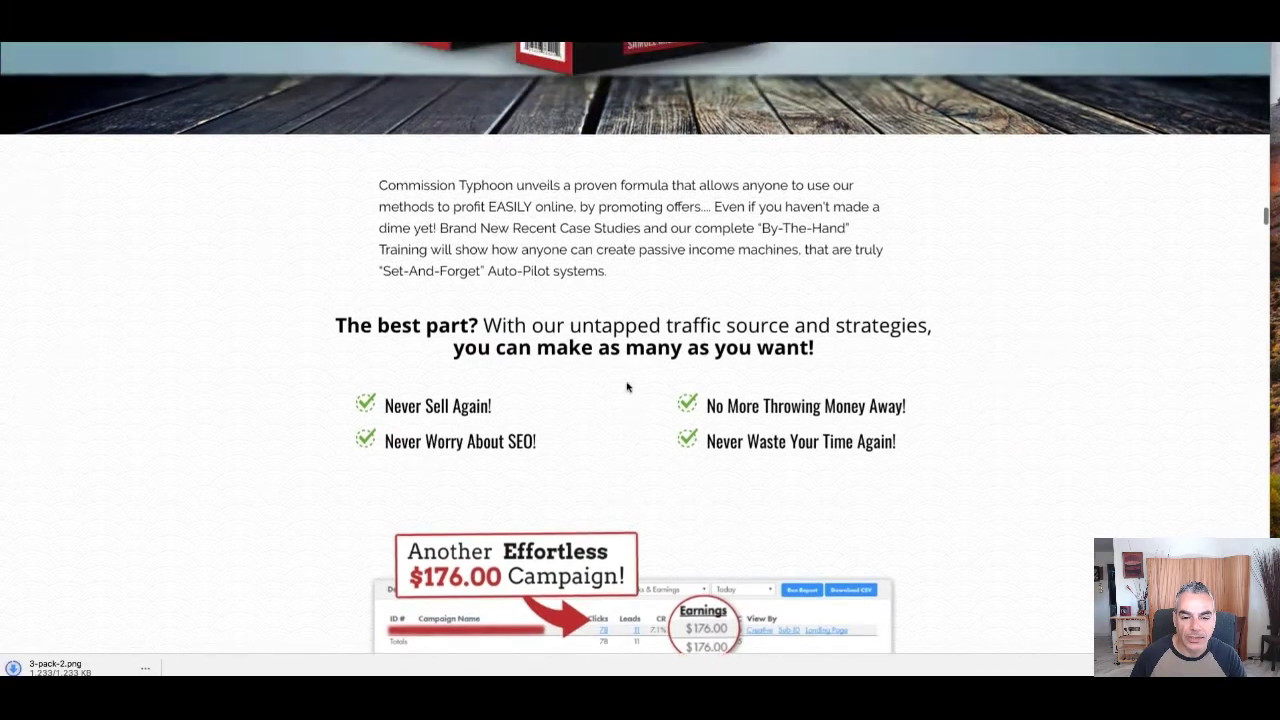
scroll(629, 390, "down", 10)
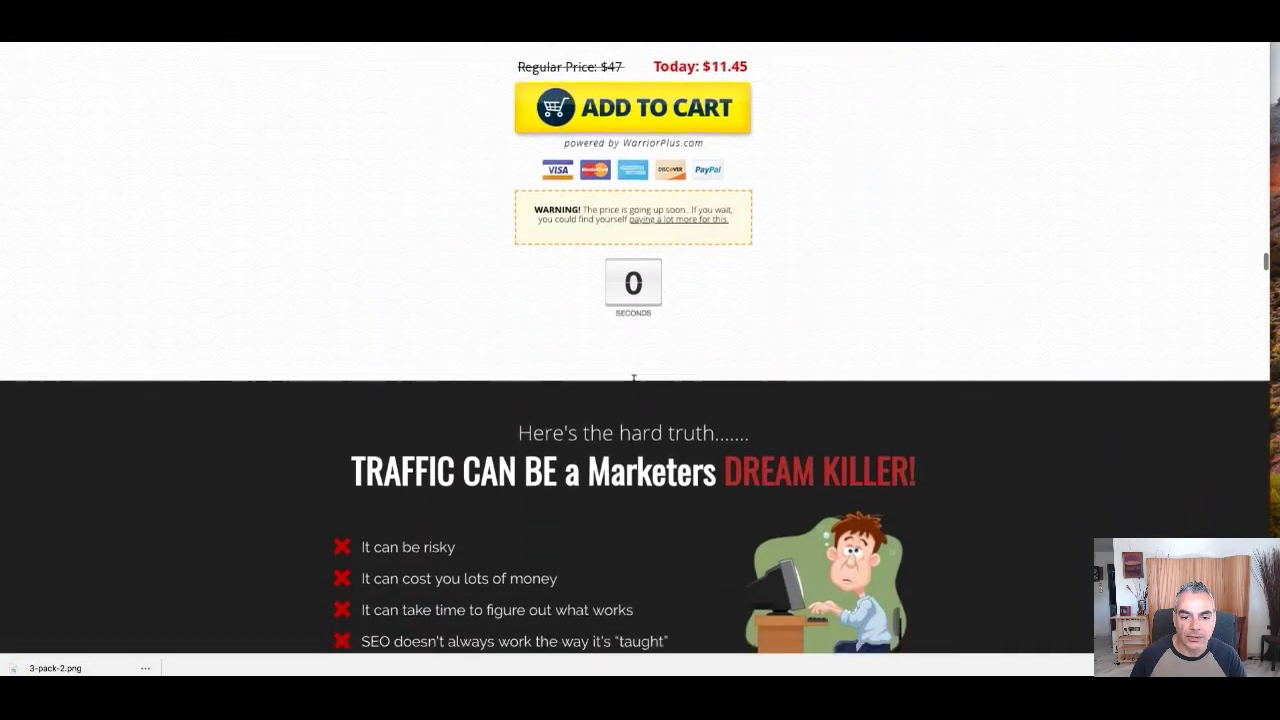
scroll(634, 383, "down", 20)
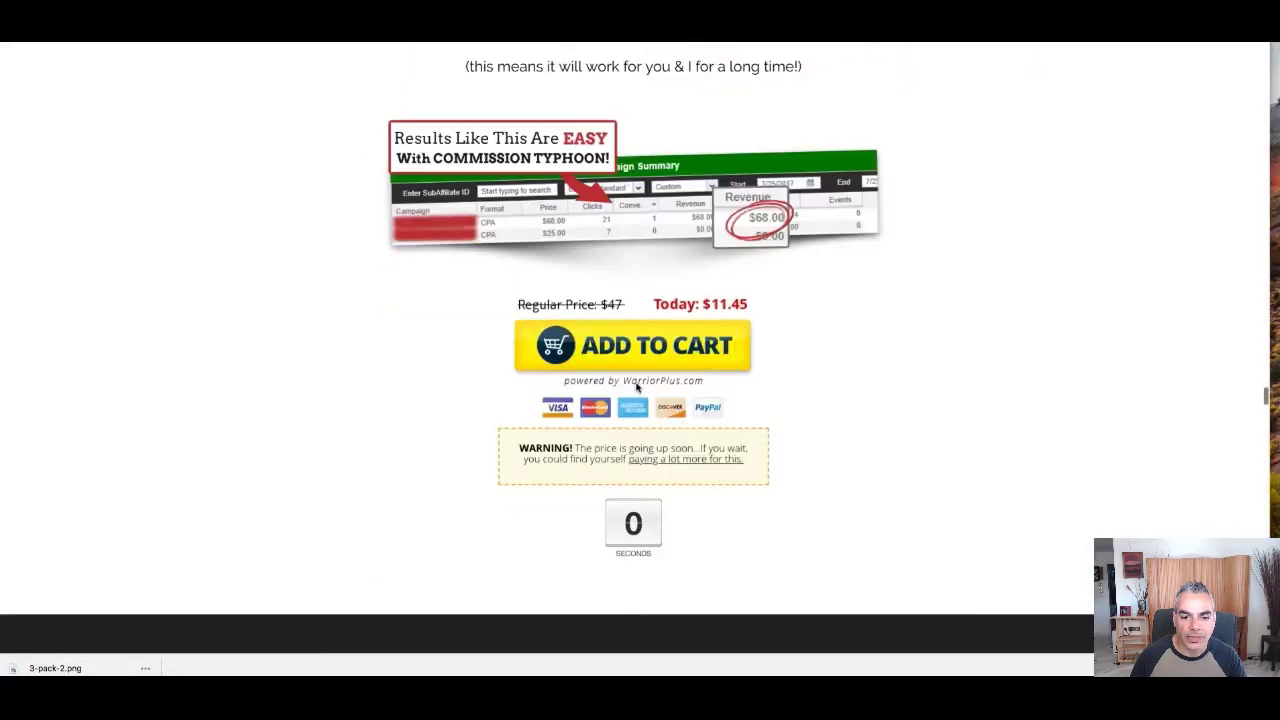
scroll(635, 384, "down", 20)
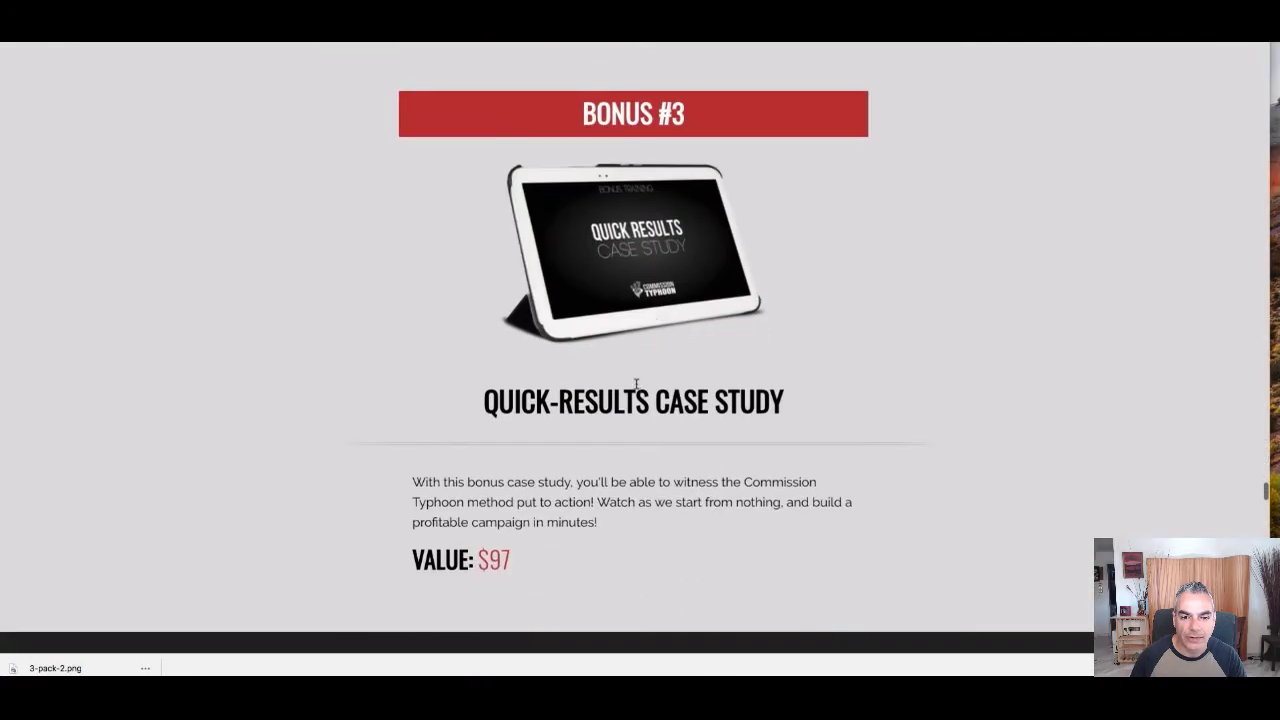
scroll(637, 387, "down", 8)
scroll(638, 388, "up", 4)
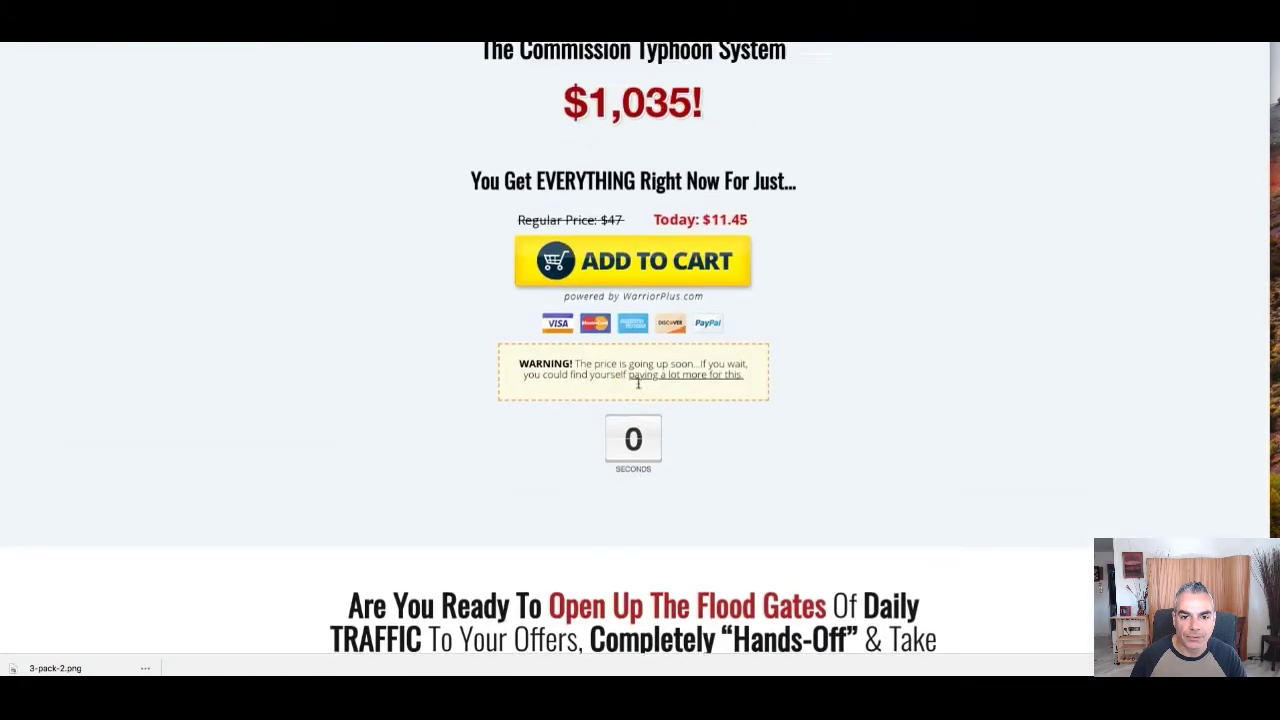
scroll(638, 388, "down", 1)
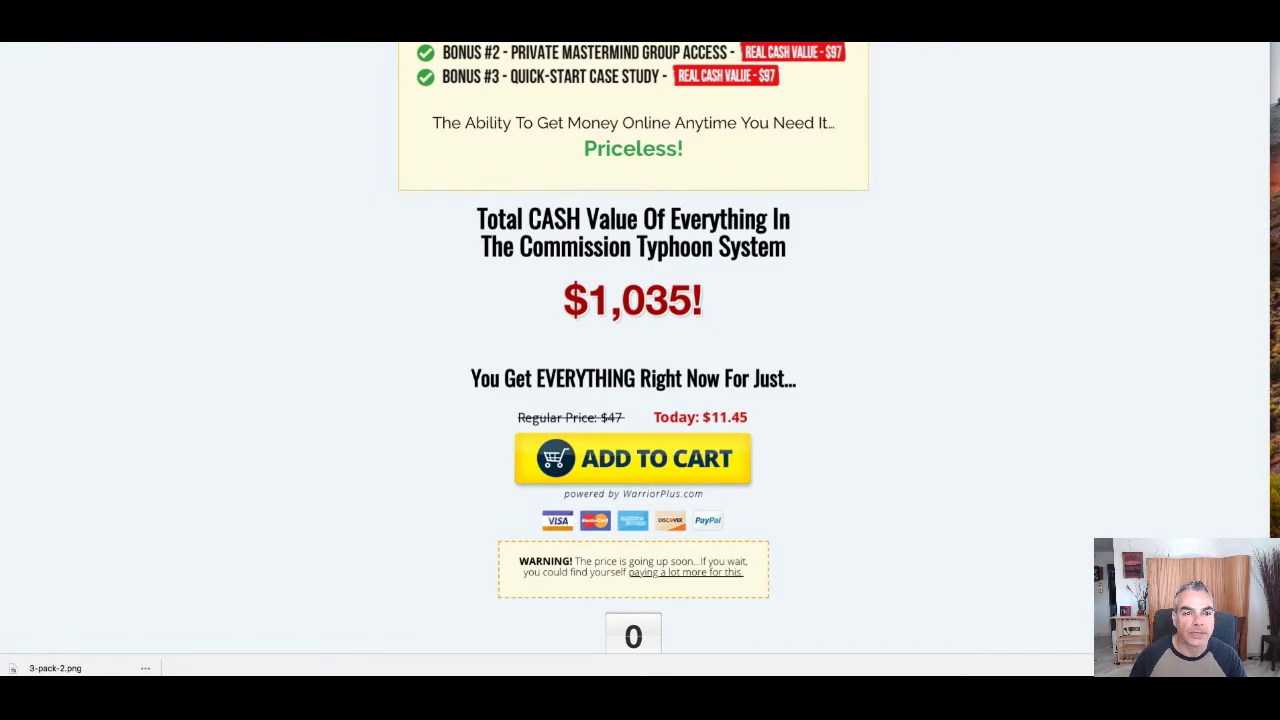
key("ctrl+shift+Tab")
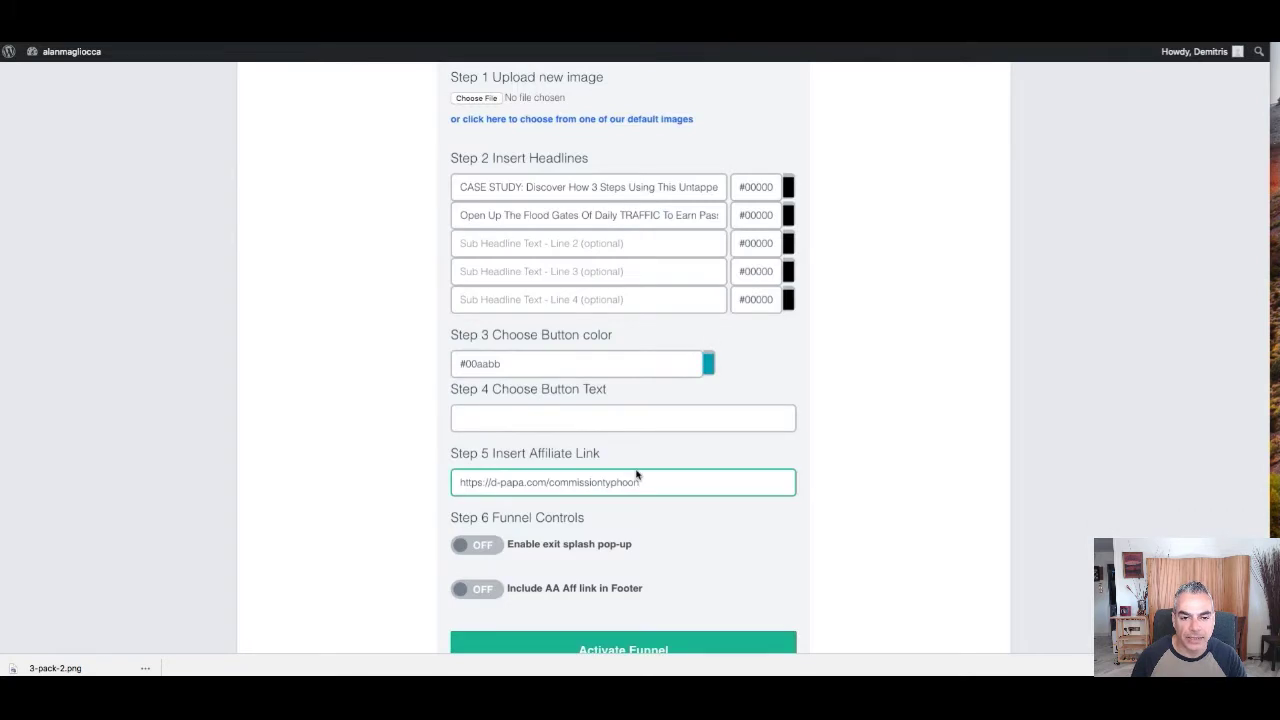
Set the Step 4 opt-in button text to 'Get Started'
scroll(620, 423, "down", 2)
left_click(602, 357)
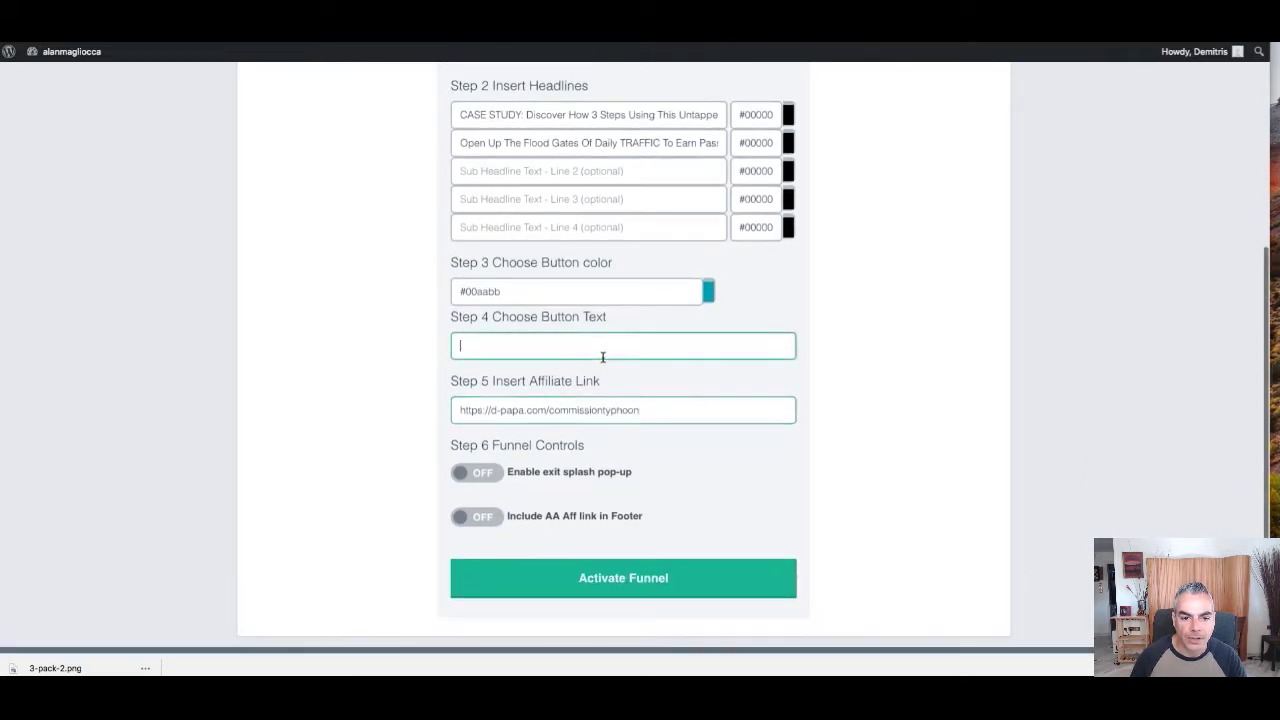
type("Get Started")
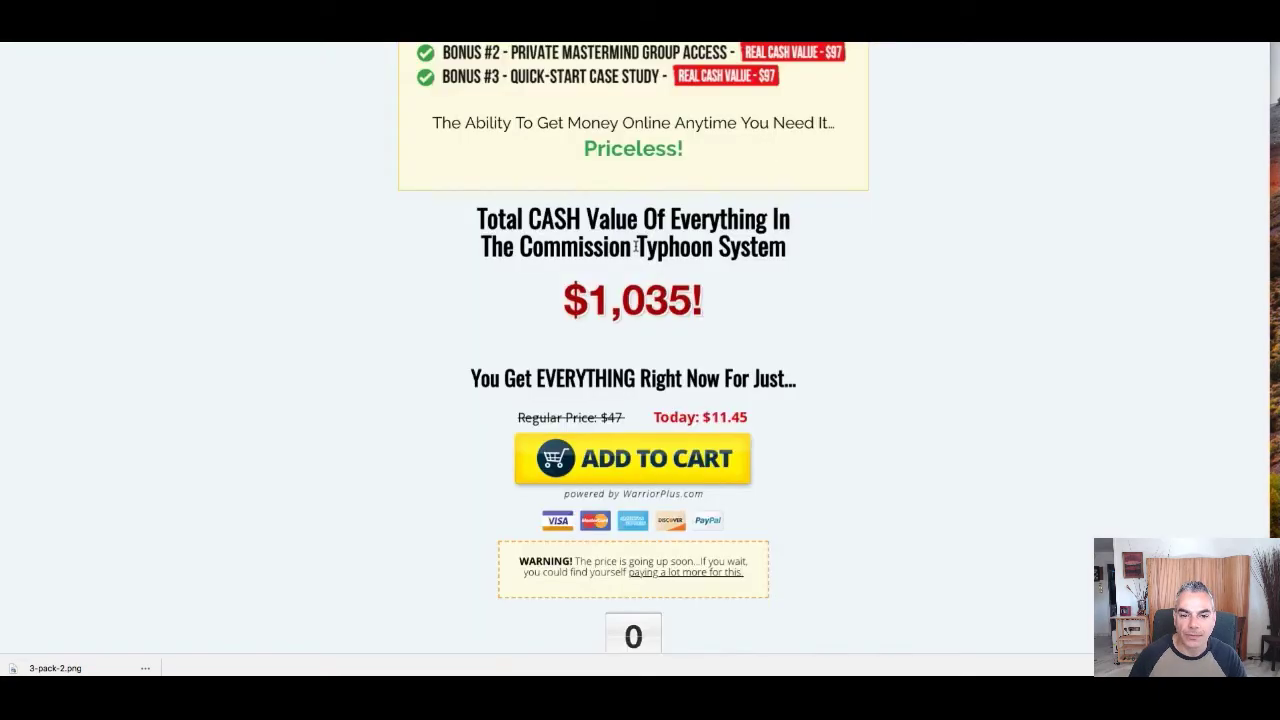
scroll(640, 246, "up", 15)
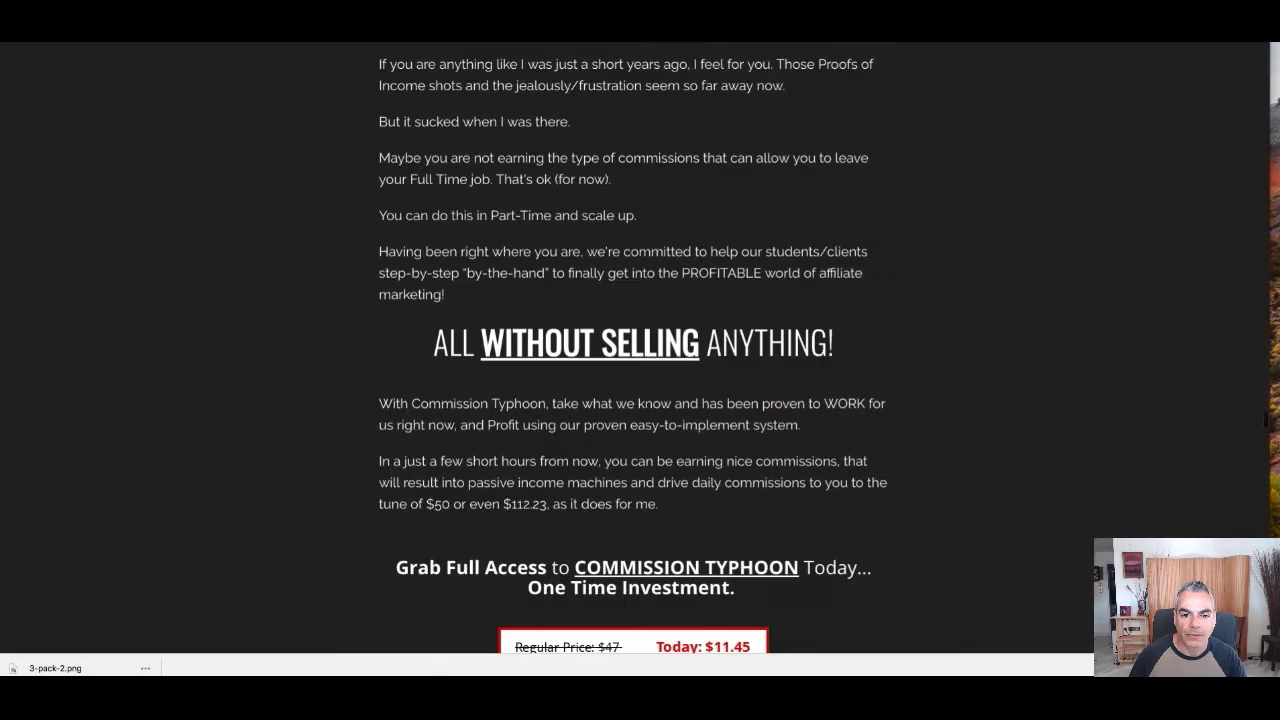
scroll(651, 249, "down", 2)
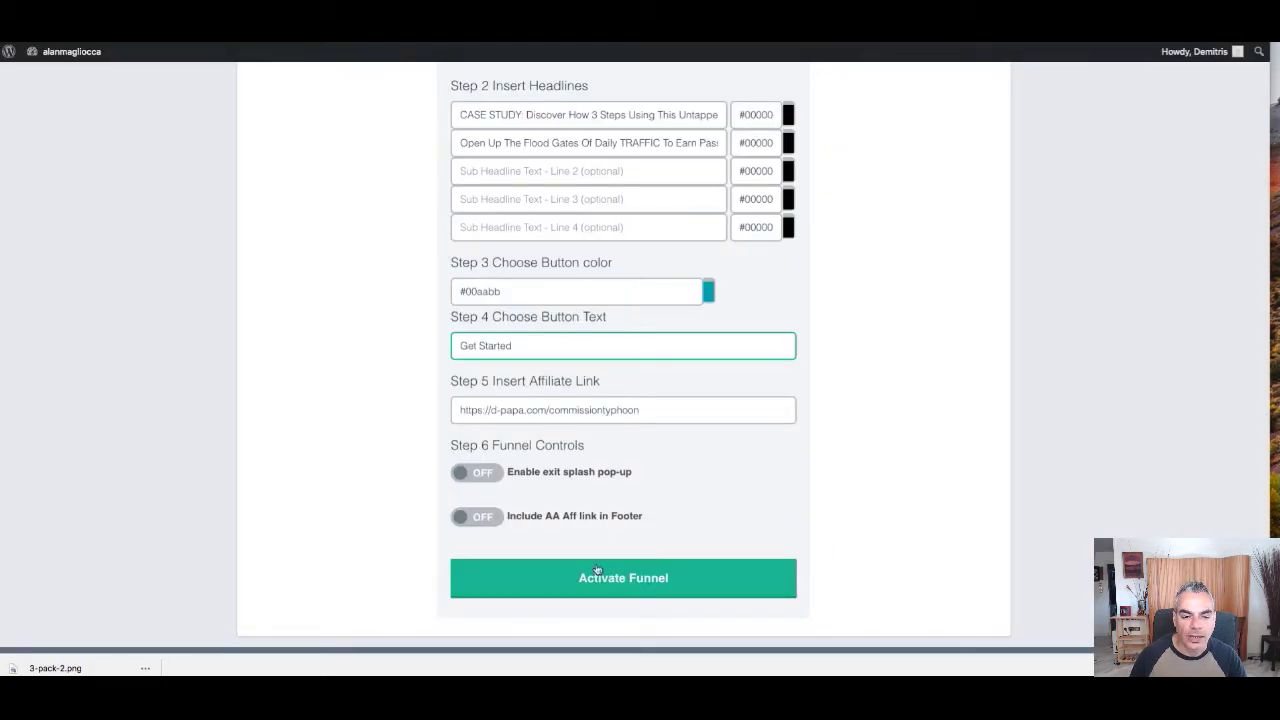
Activate the Commission Typhoon funnel and copy its link from the funnel list
left_click(655, 580)
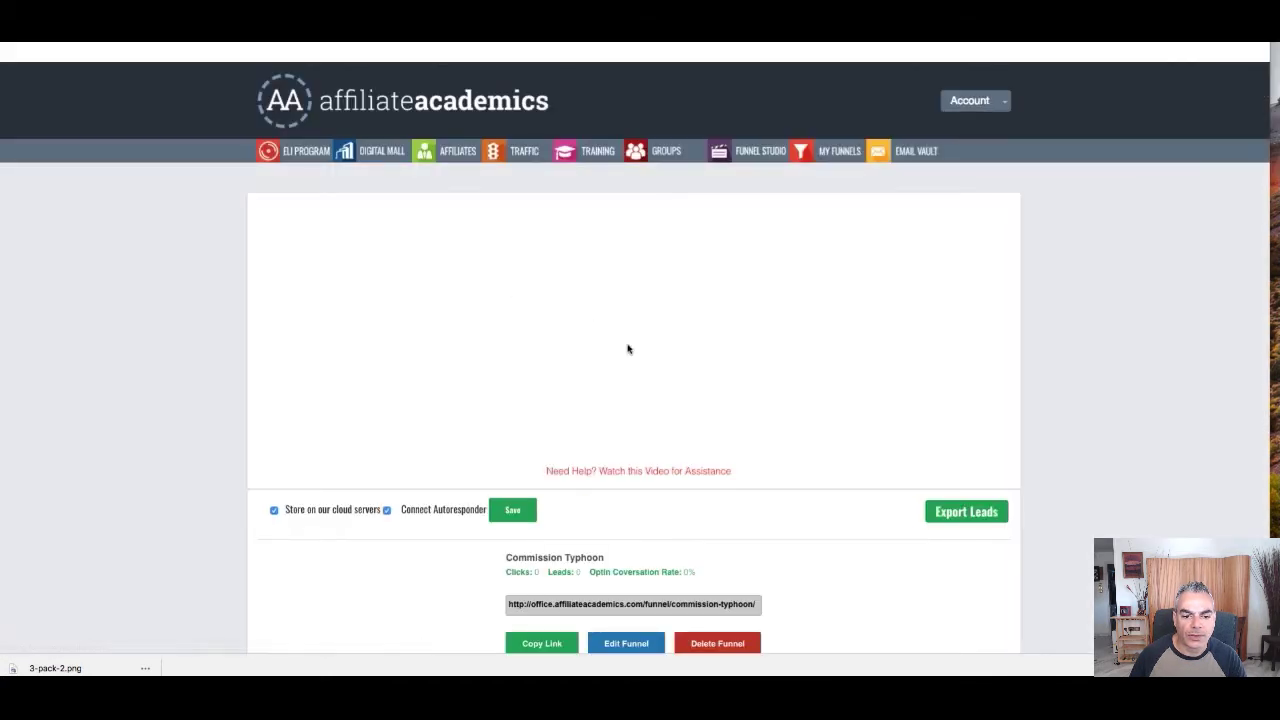
scroll(628, 347, "down", 5)
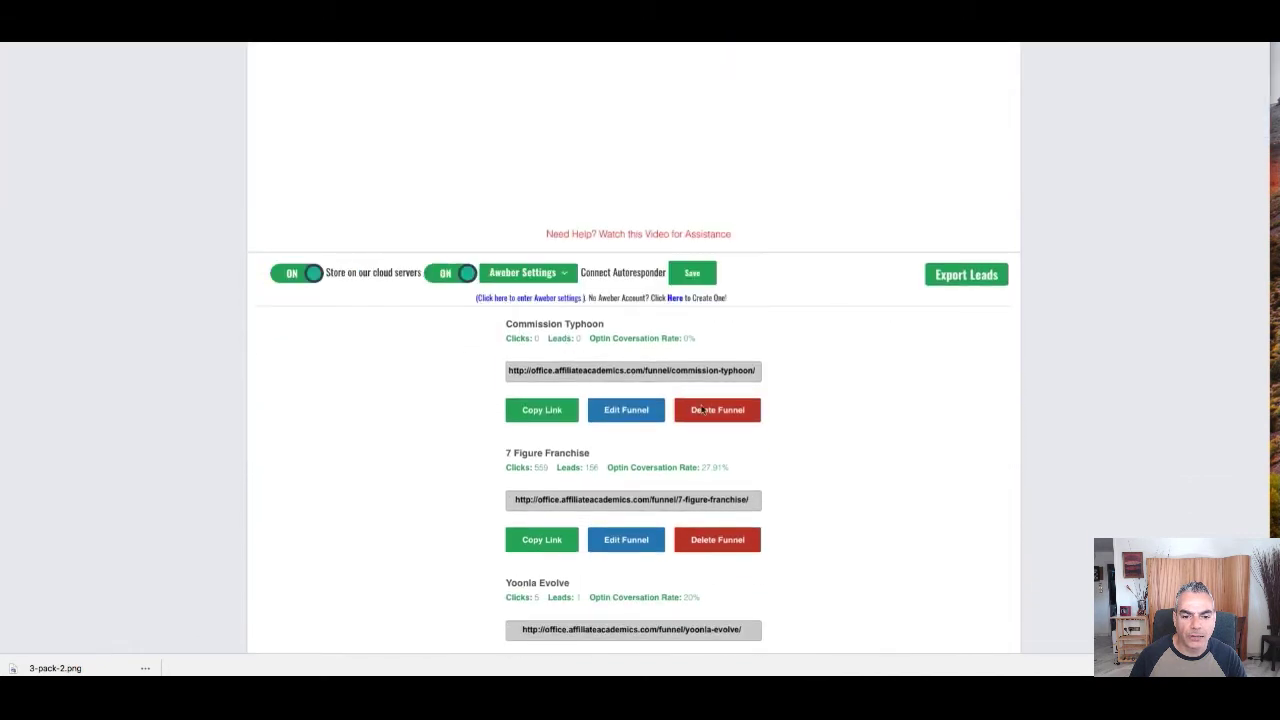
left_click(510, 374)
left_click(541, 411)
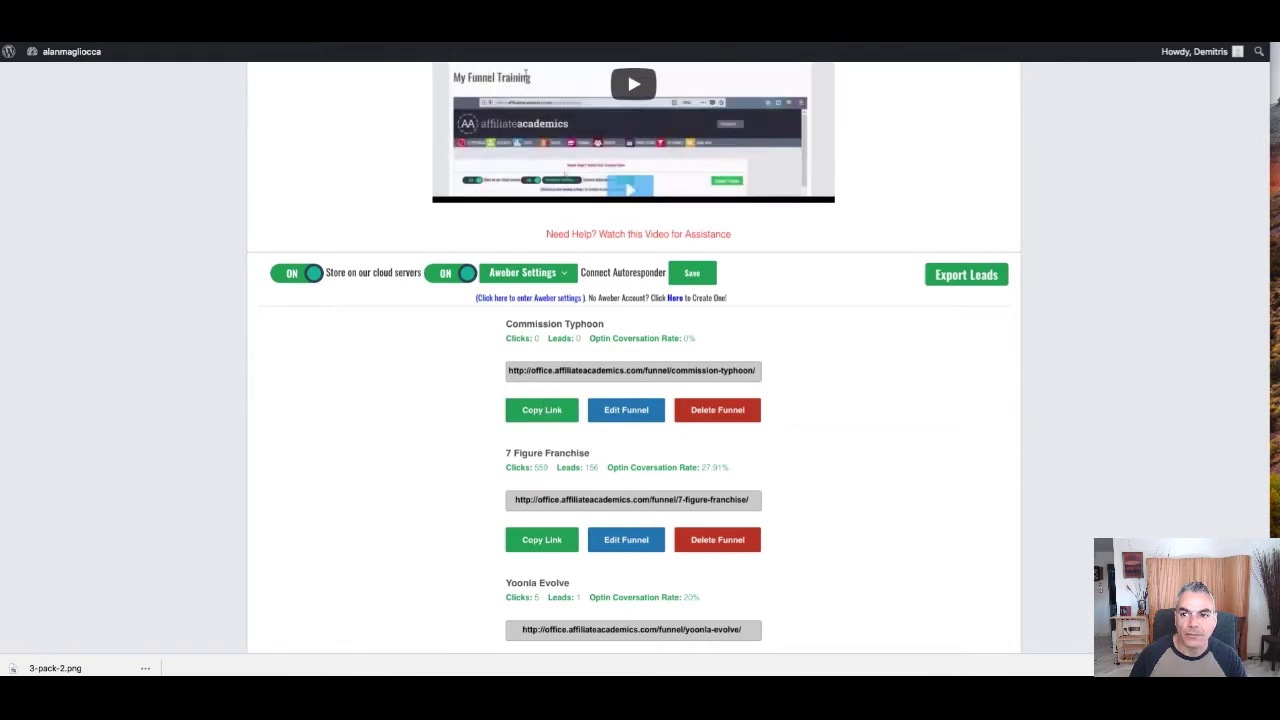
Load the copied link to preview the live Commission Typhoon opt-in page, then return to the funnel list
key("super+r")
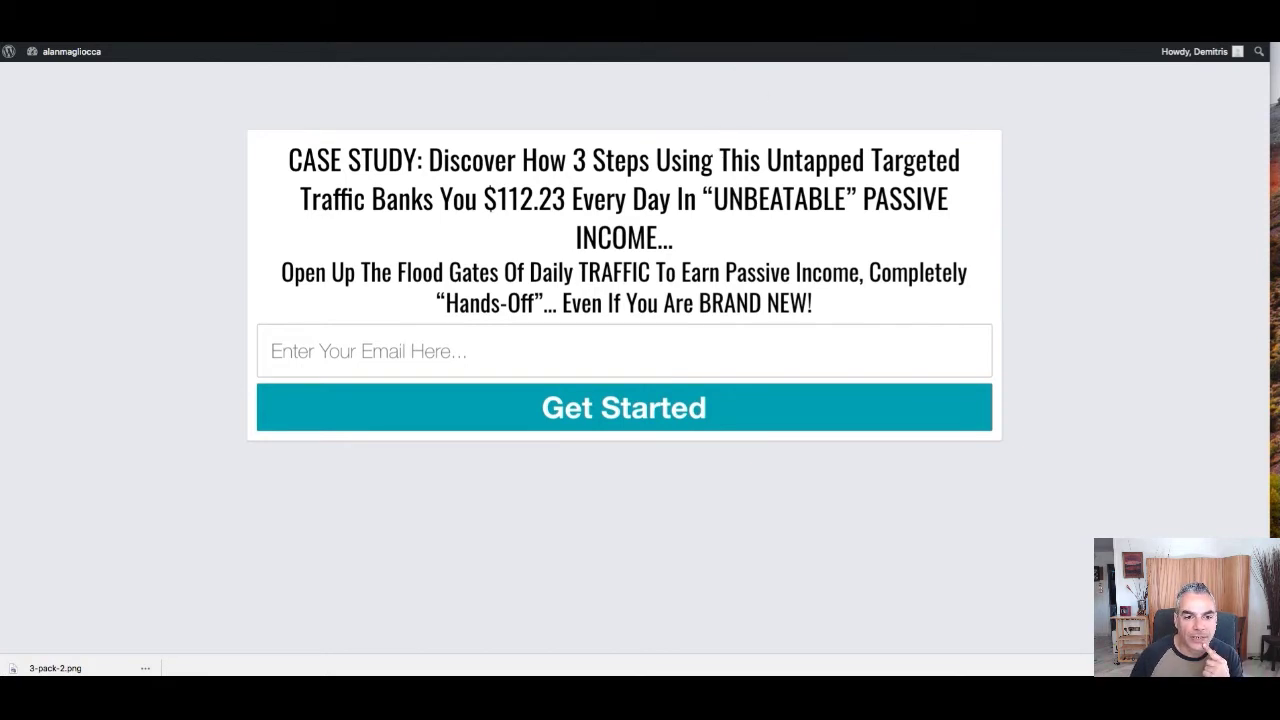
key("ctrl+Tab")
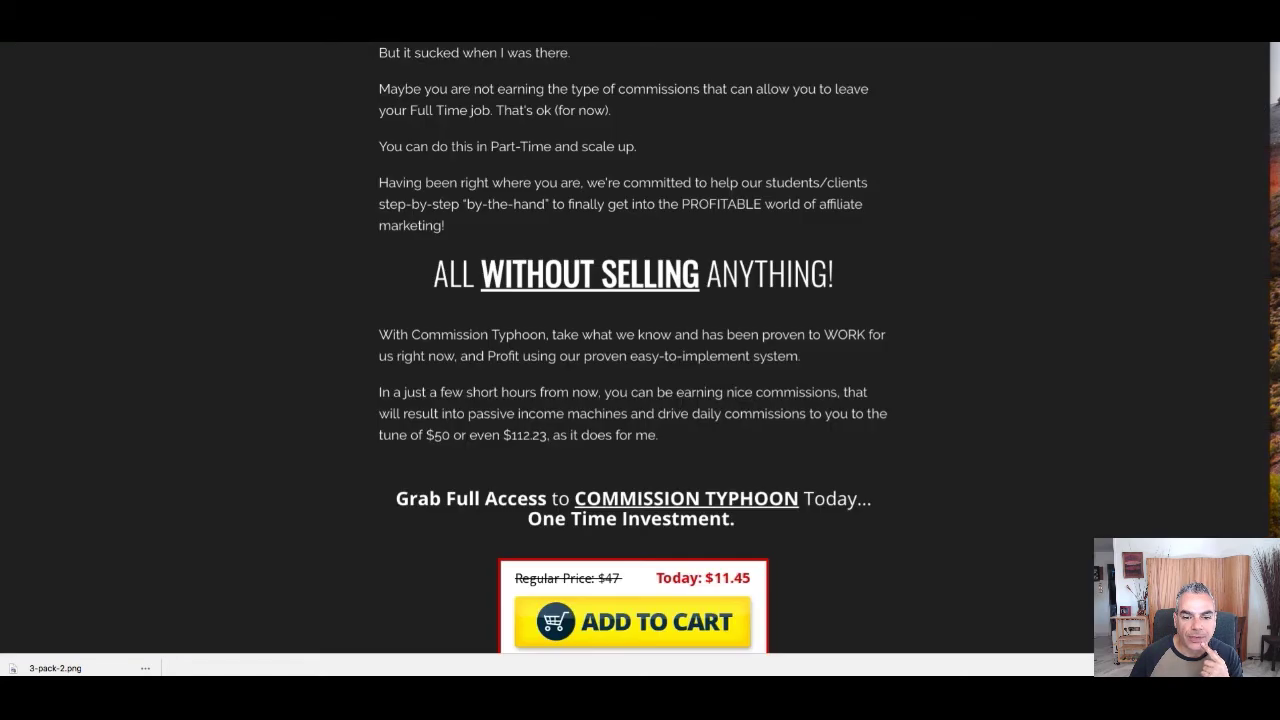
key("ctrl+shift+Tab")
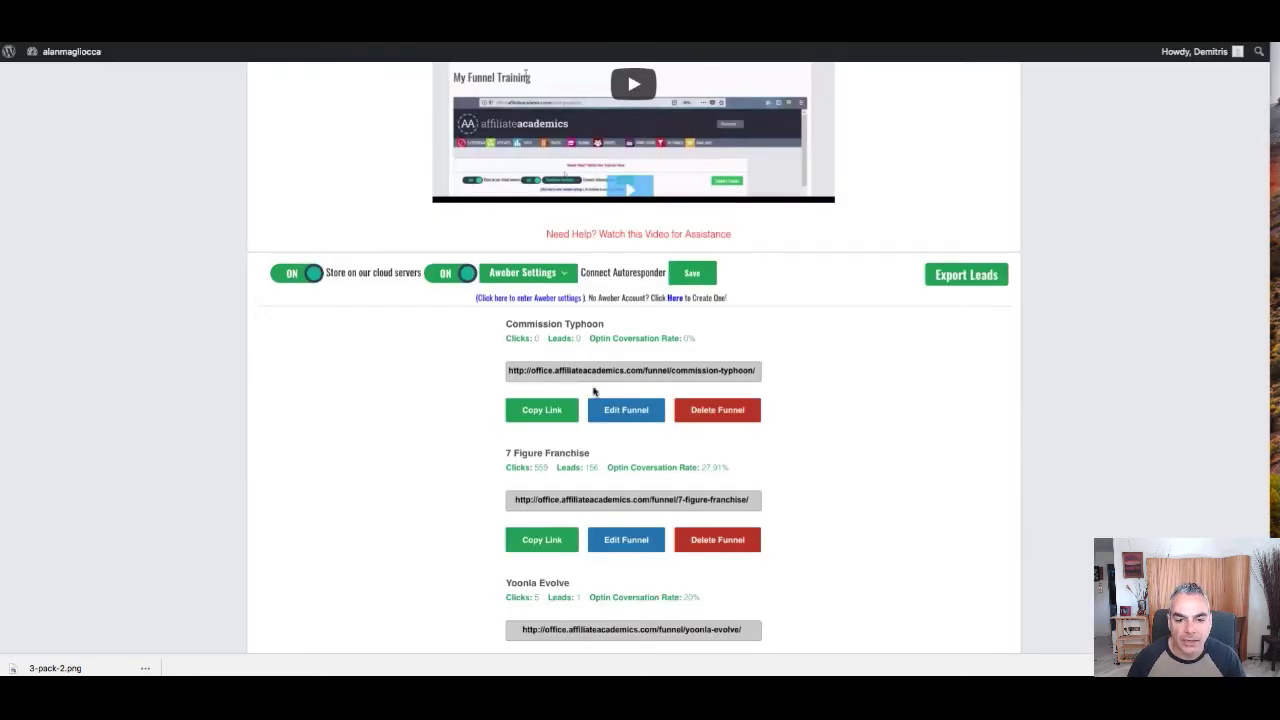
Reopen Commission Typhoon for editing and select the second headline text
left_click(624, 420)
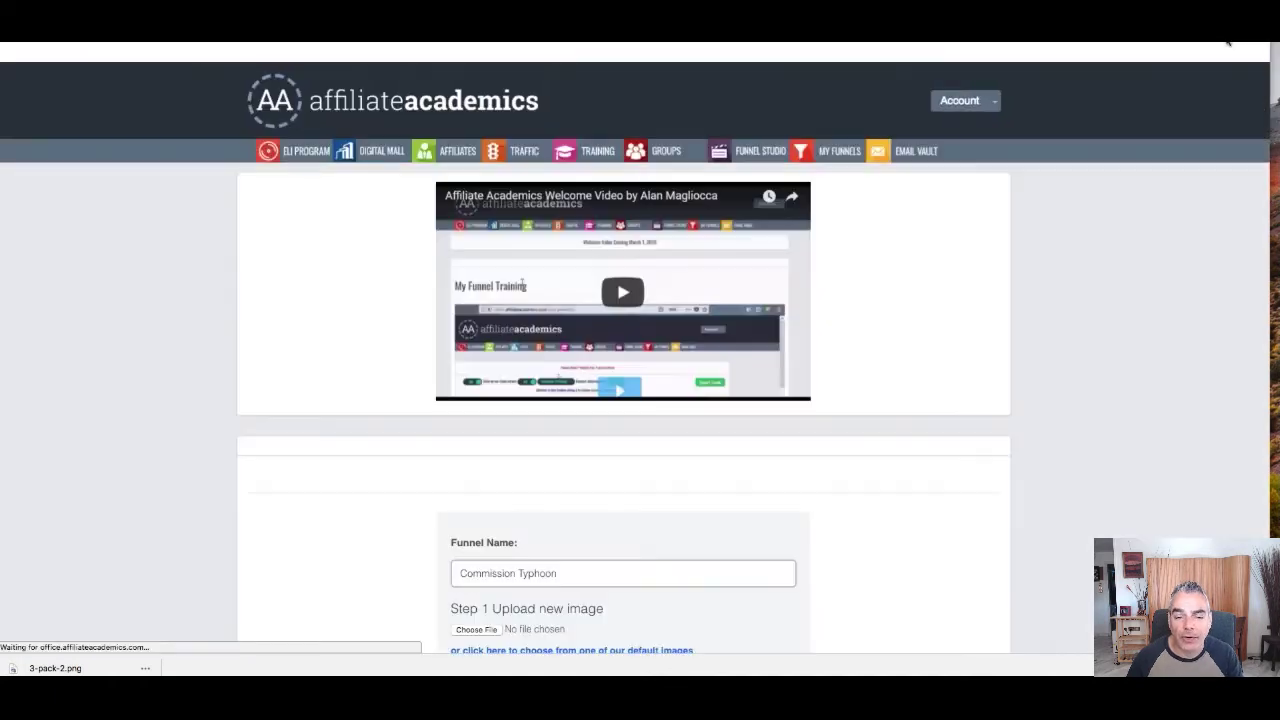
scroll(690, 405, "down", 2)
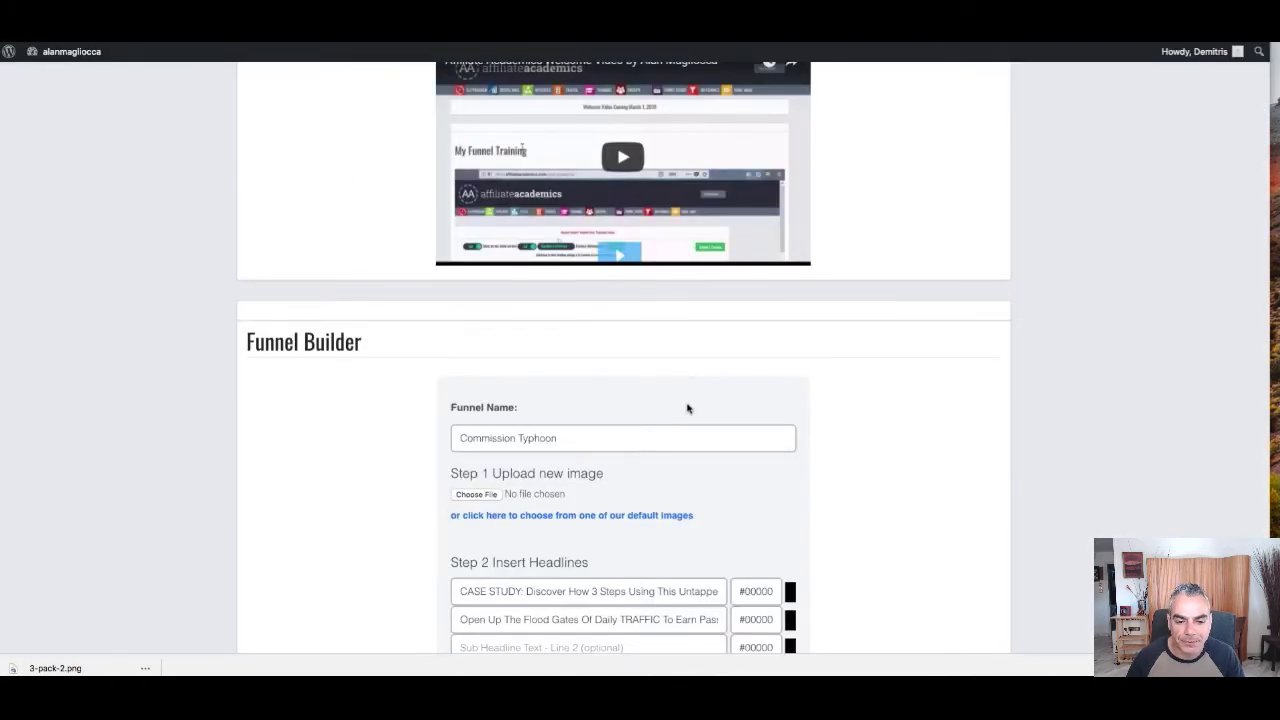
scroll(661, 443, "down", 3)
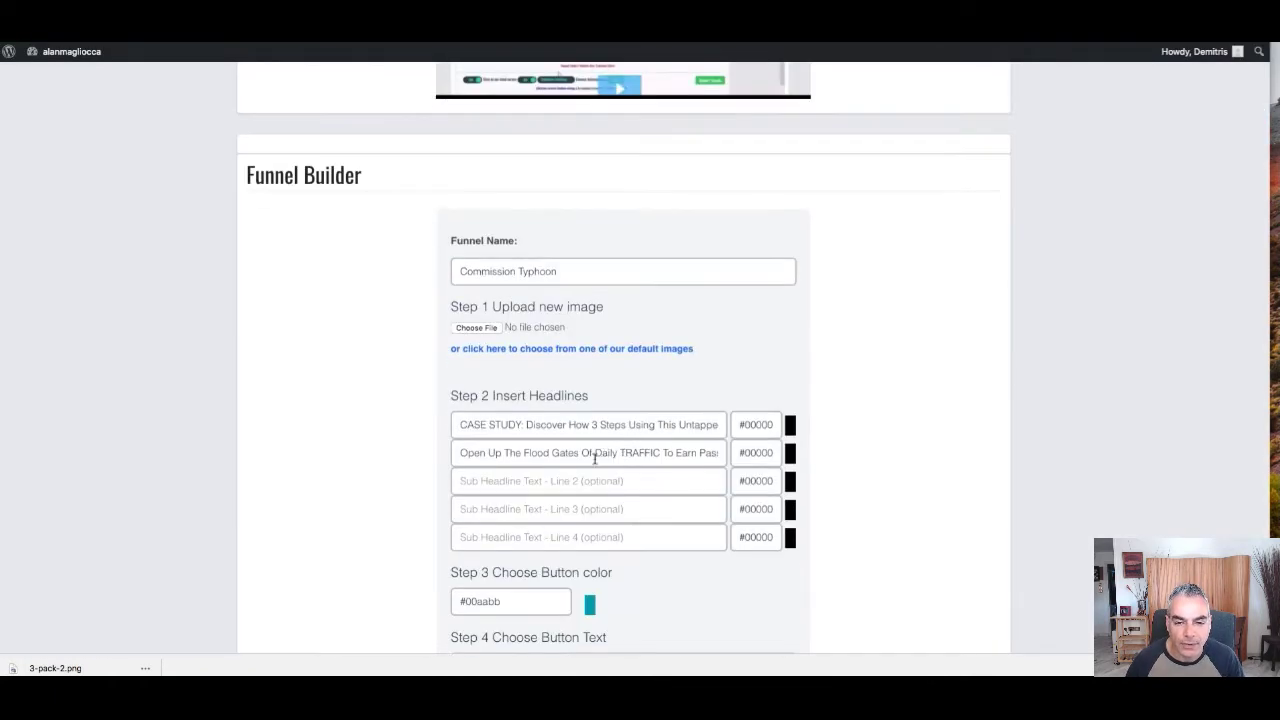
left_click(508, 452)
key("ctrl+a")
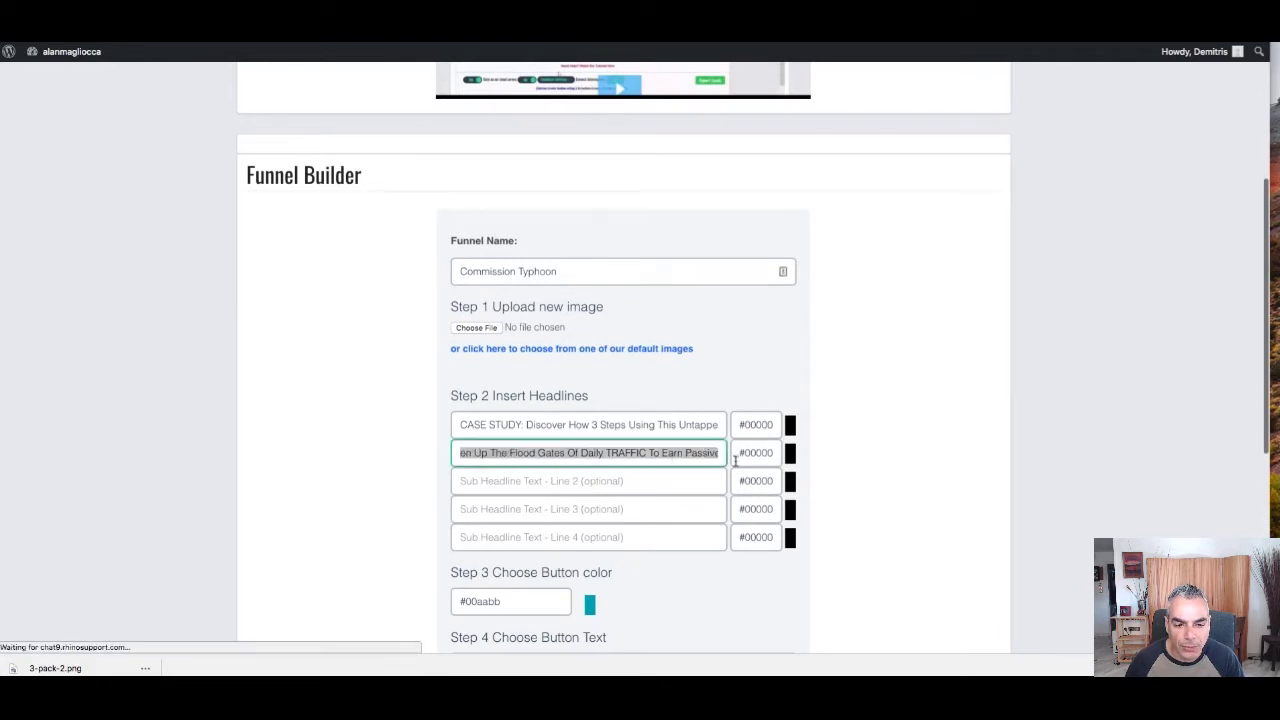
key("ctrl+v")
Fill Sub Headline Line 4 with 'Open Up The Flood Gates…' and open its colour chooser
right_click(642, 453)
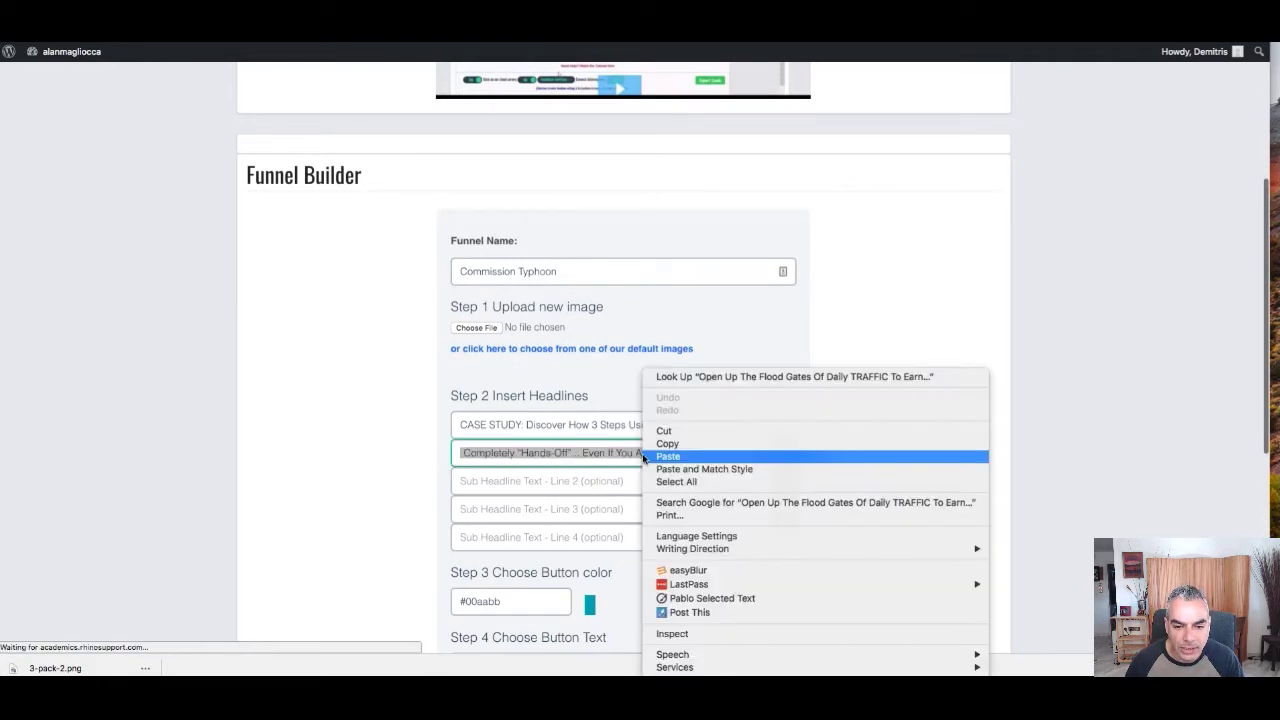
left_click(530, 512)
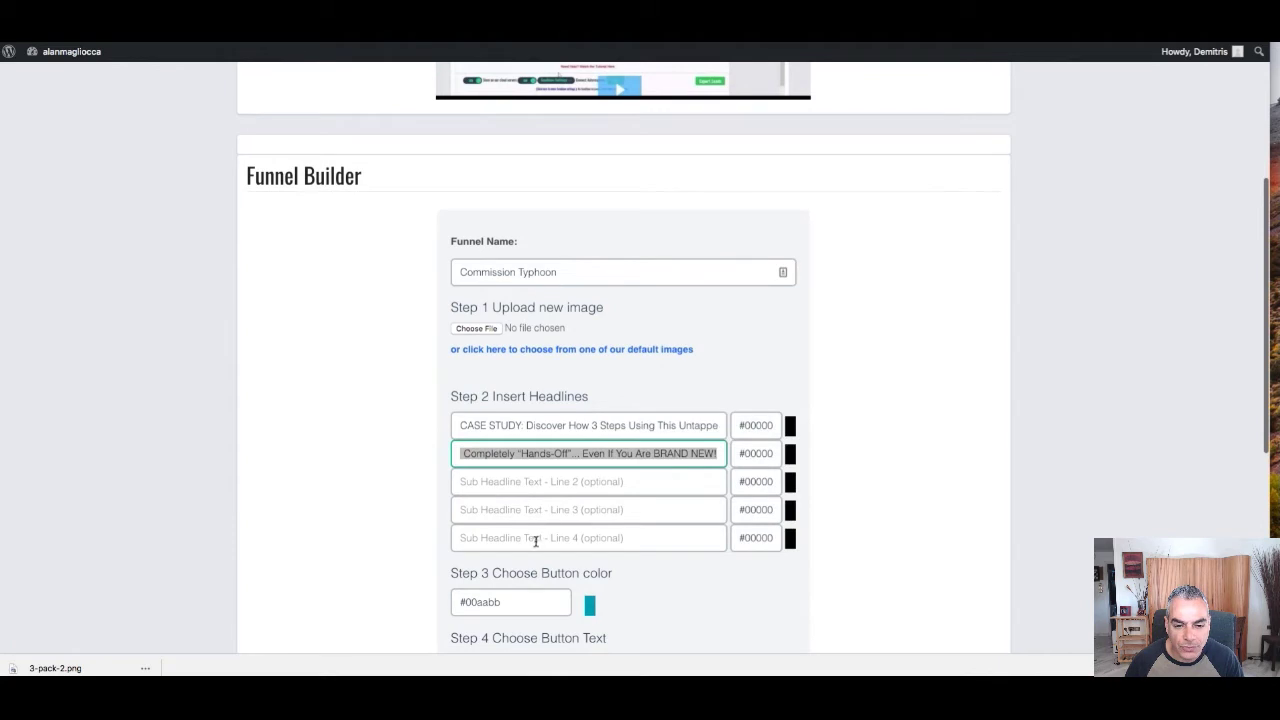
left_click_drag(536, 541, 560, 540)
scroll(640, 546, "down", 8)
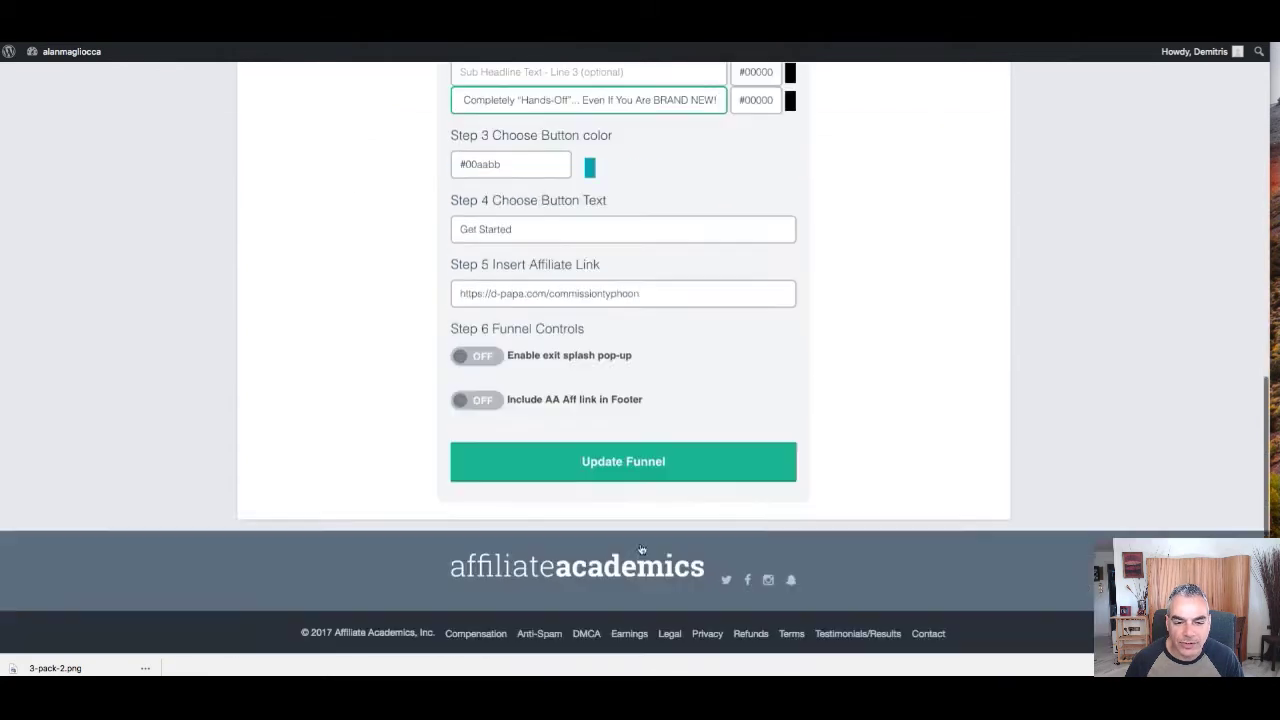
scroll(680, 440, "up", 5)
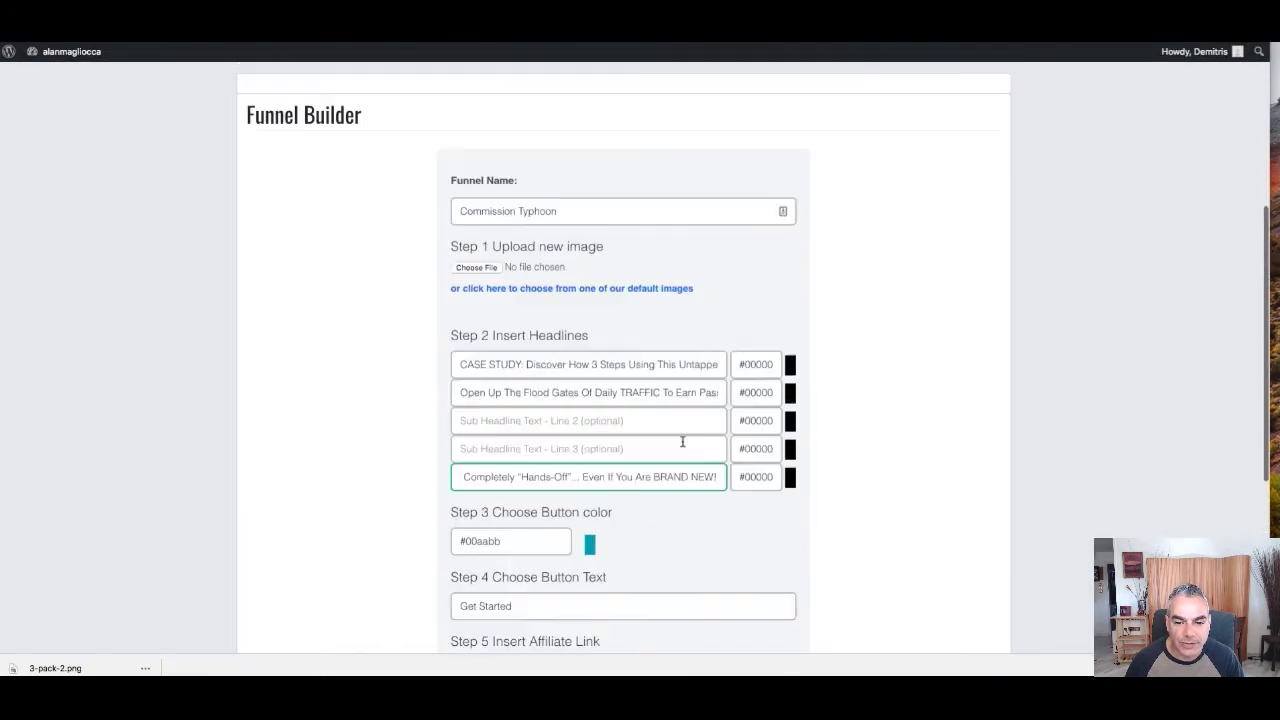
left_click(779, 448)
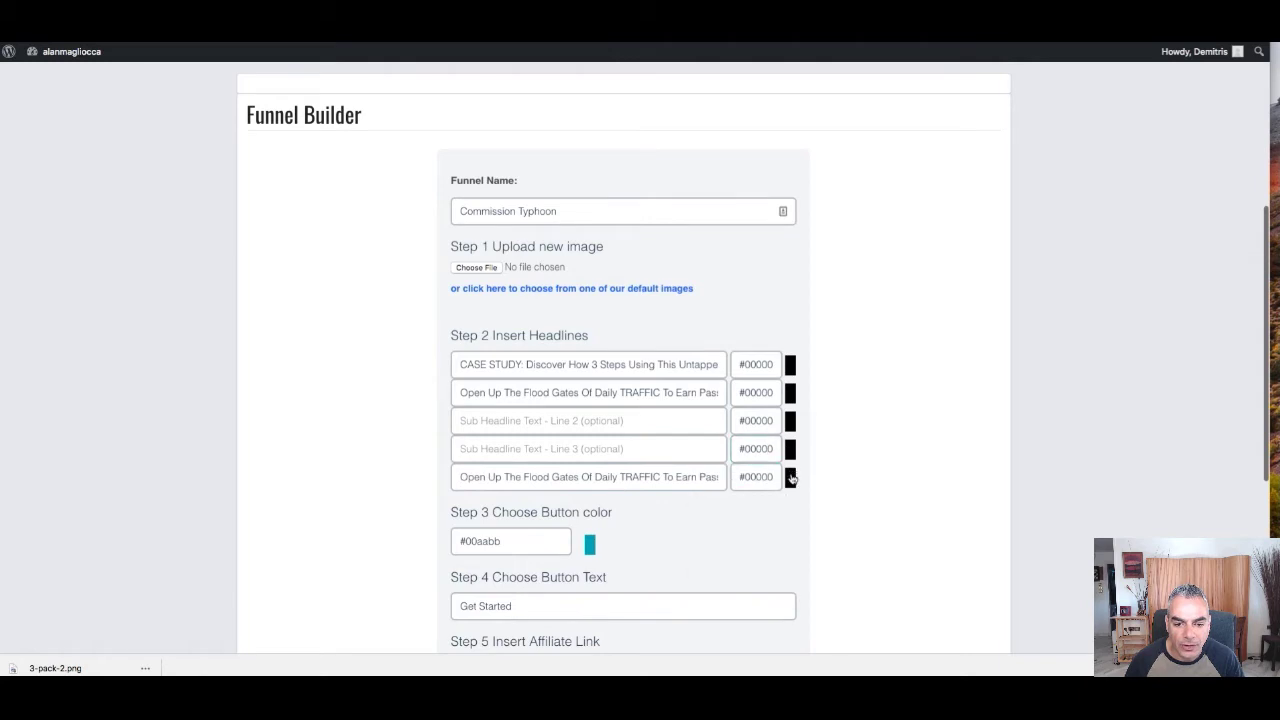
left_click(790, 477)
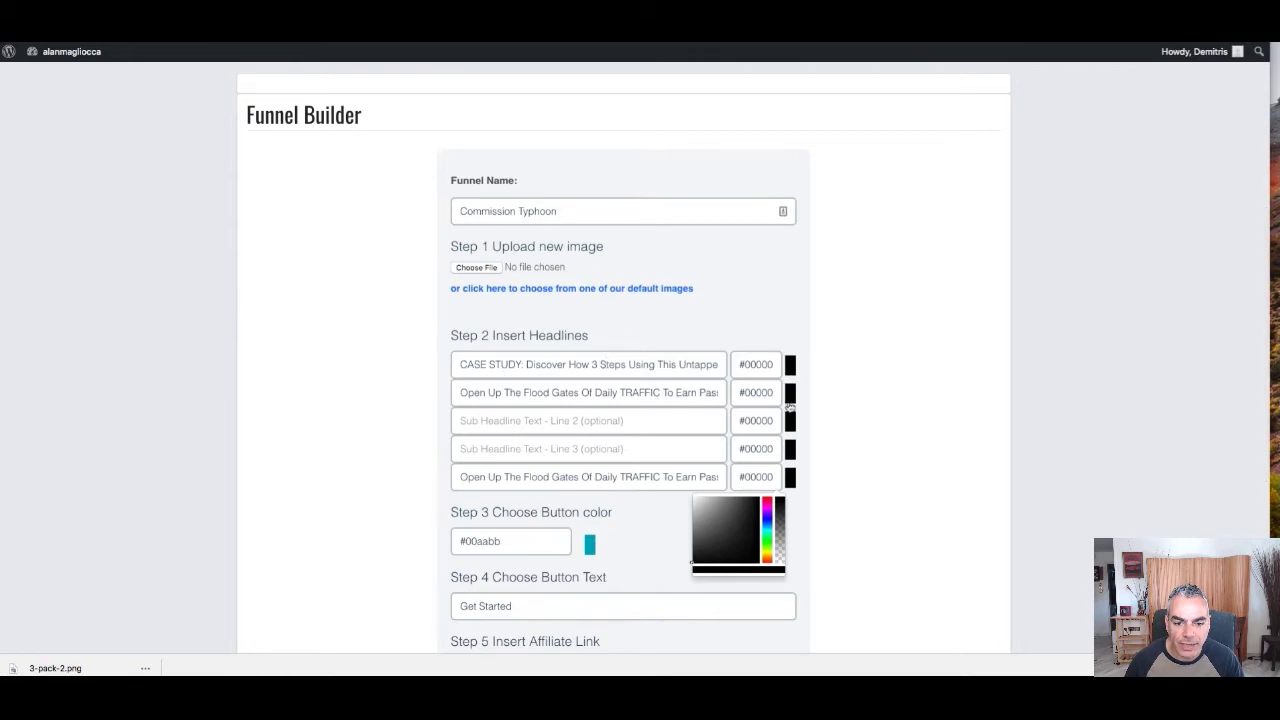
Make the CASE STUDY first headline red (#ff0000) and clear the second headline line
left_click(500, 366)
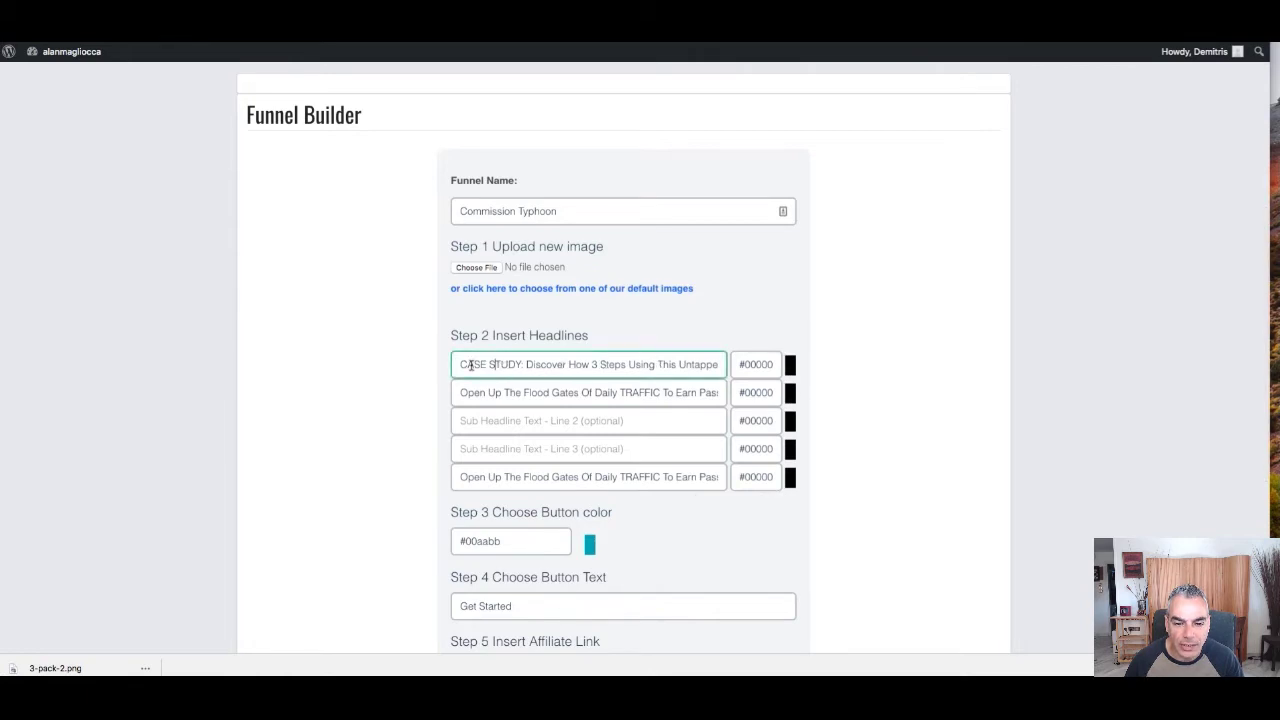
left_click_drag(455, 365, 525, 366)
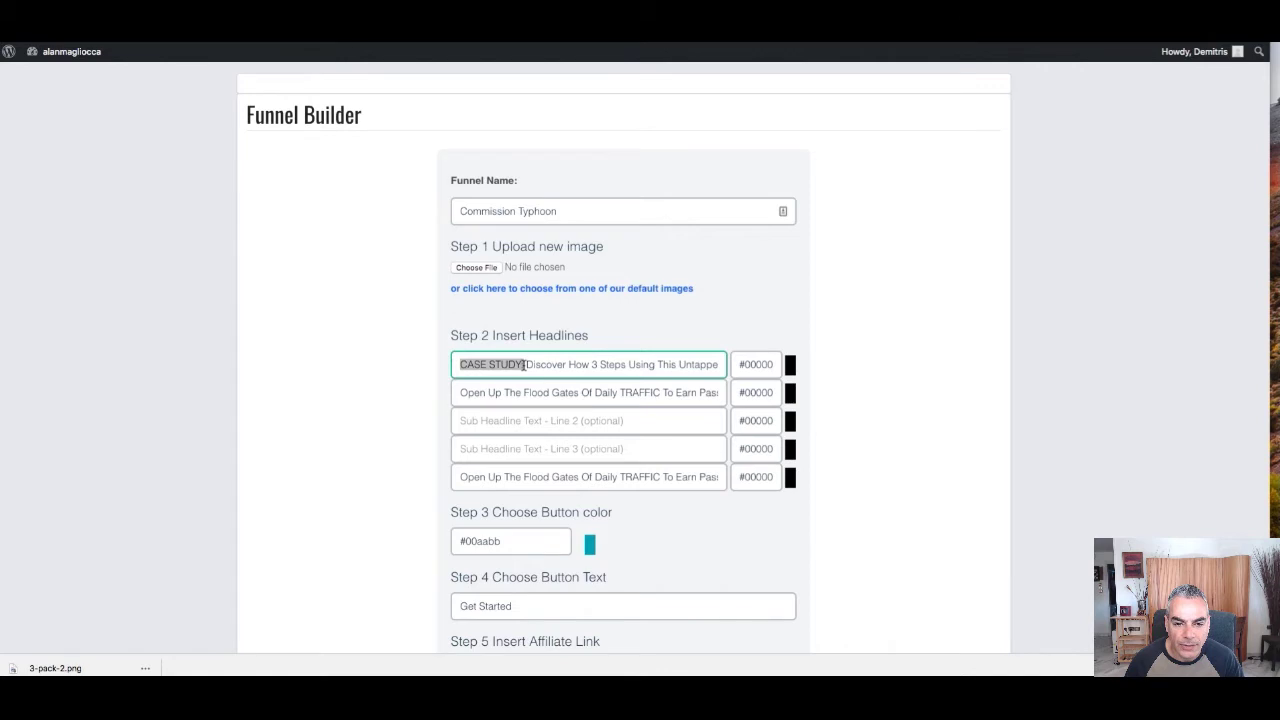
left_click(766, 364)
left_click_drag(769, 402, 773, 384)
left_click(728, 316)
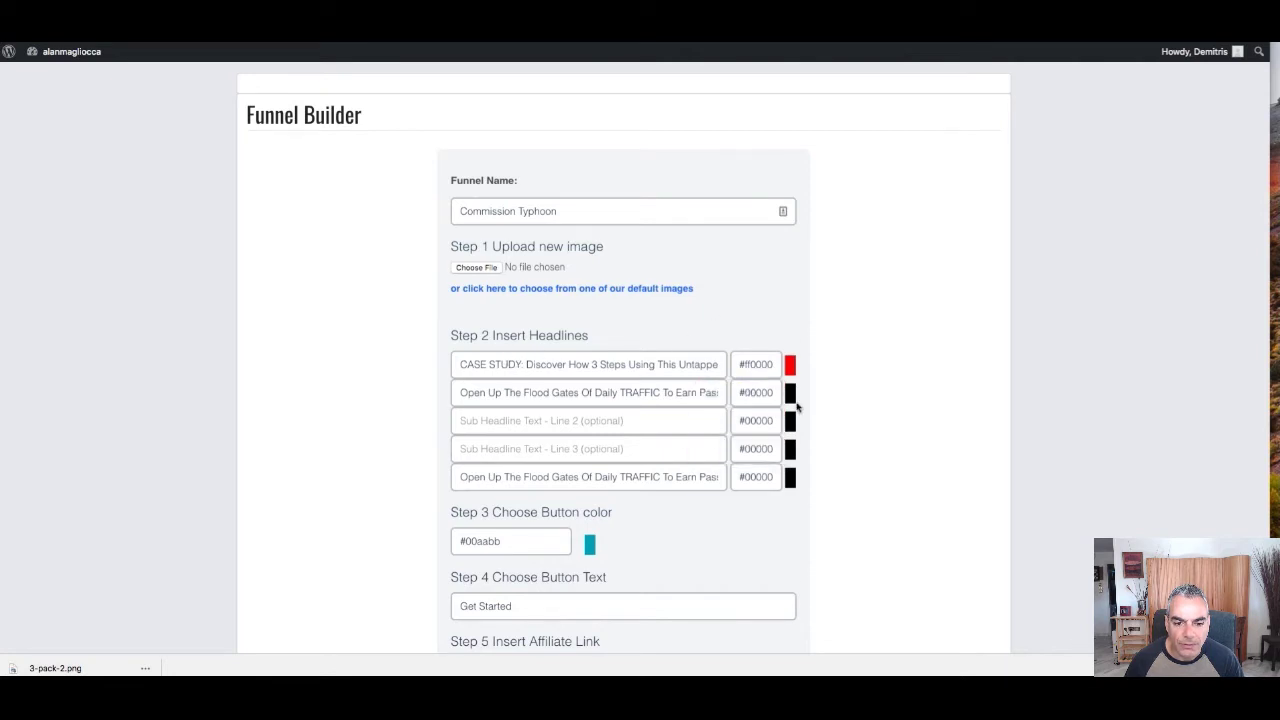
left_click_drag(466, 391, 899, 437)
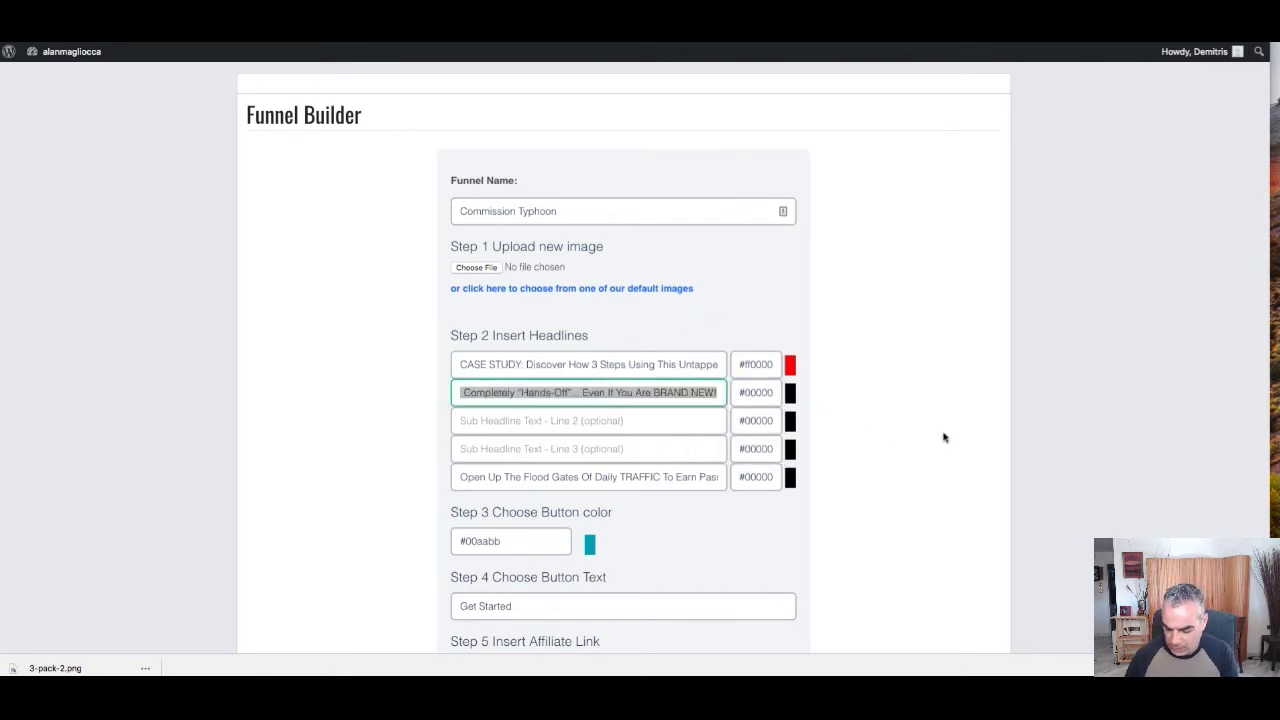
key("BackSpace")
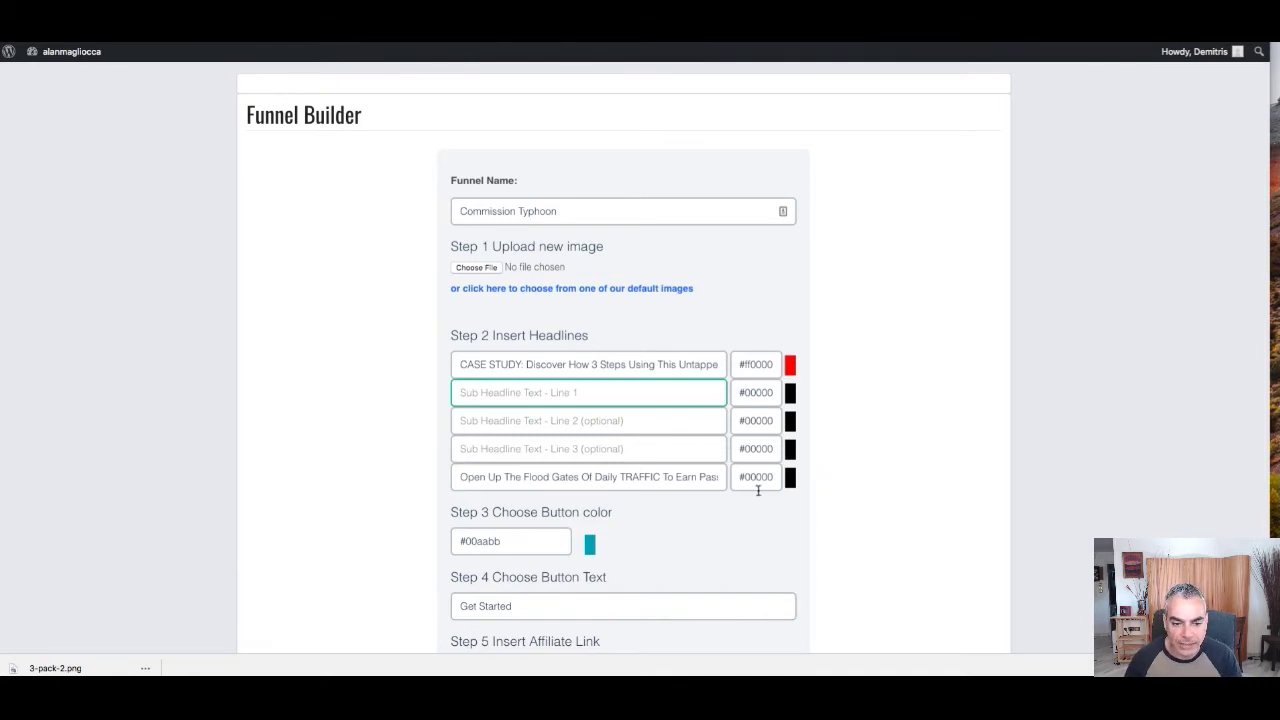
Set the button colour to orange #ff8400 and update the funnel
scroll(700, 495, "down", 1)
left_click(589, 516)
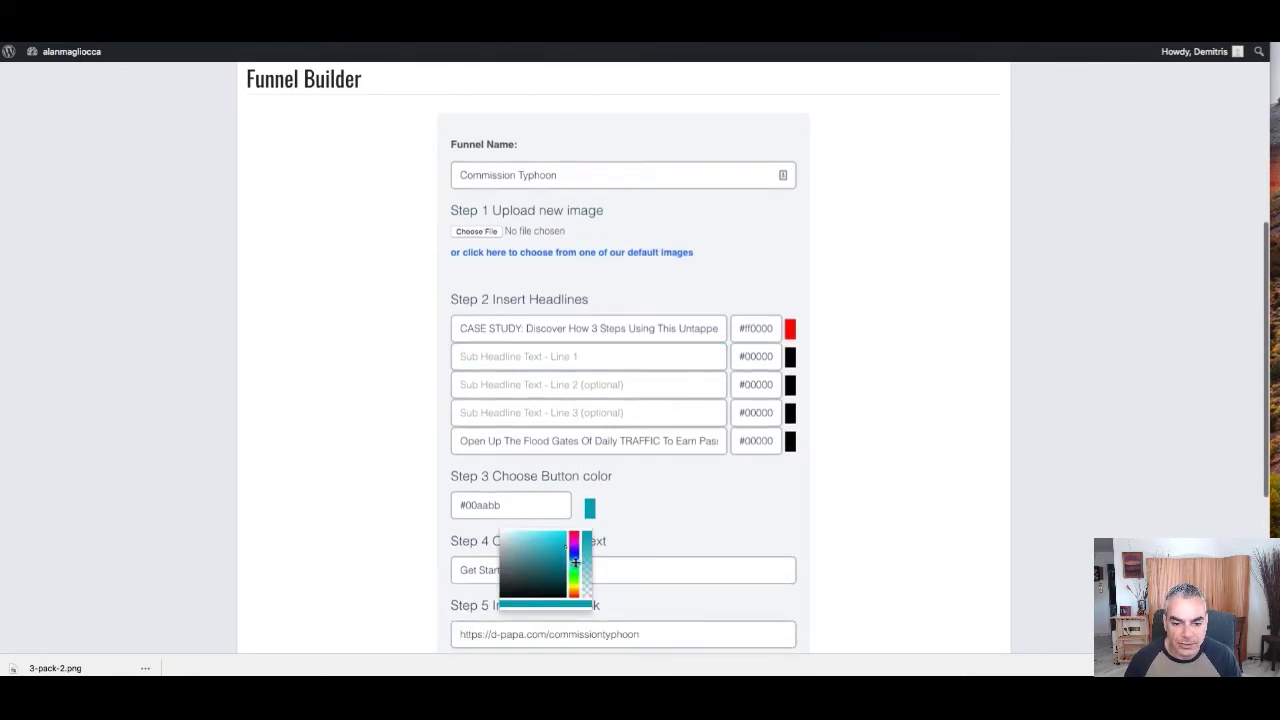
left_click_drag(576, 558, 573, 590)
mouse_move(550, 545)
left_mouse_down()
mouse_move(560, 560)
mouse_move(590, 528)
left_mouse_up()
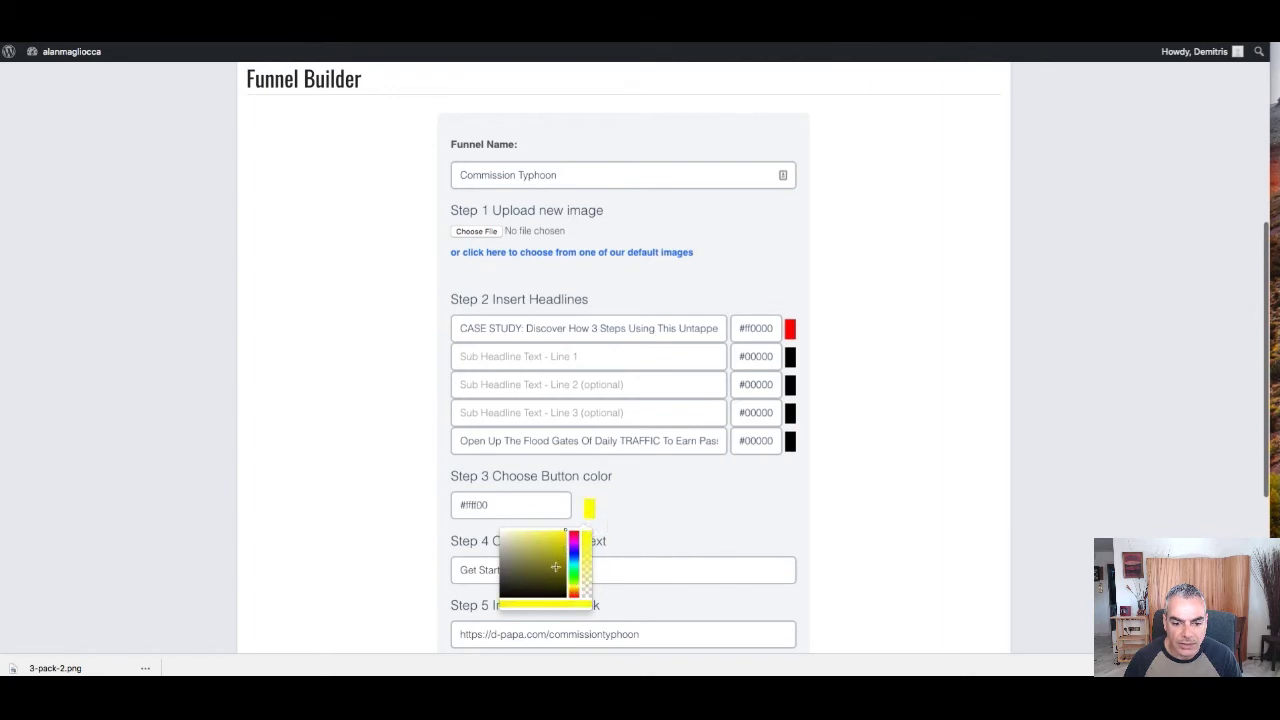
left_click_drag(573, 572, 574, 589)
left_click(640, 557)
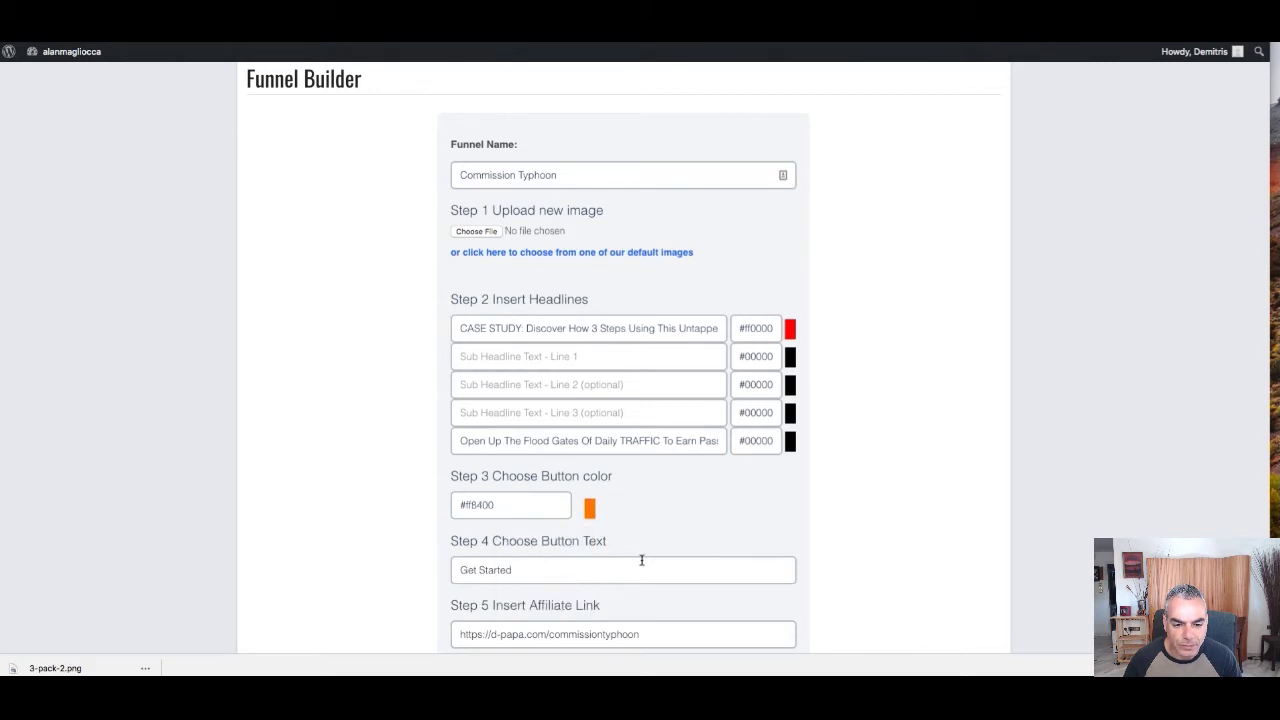
scroll(663, 568, "down", 3)
left_click(637, 624)
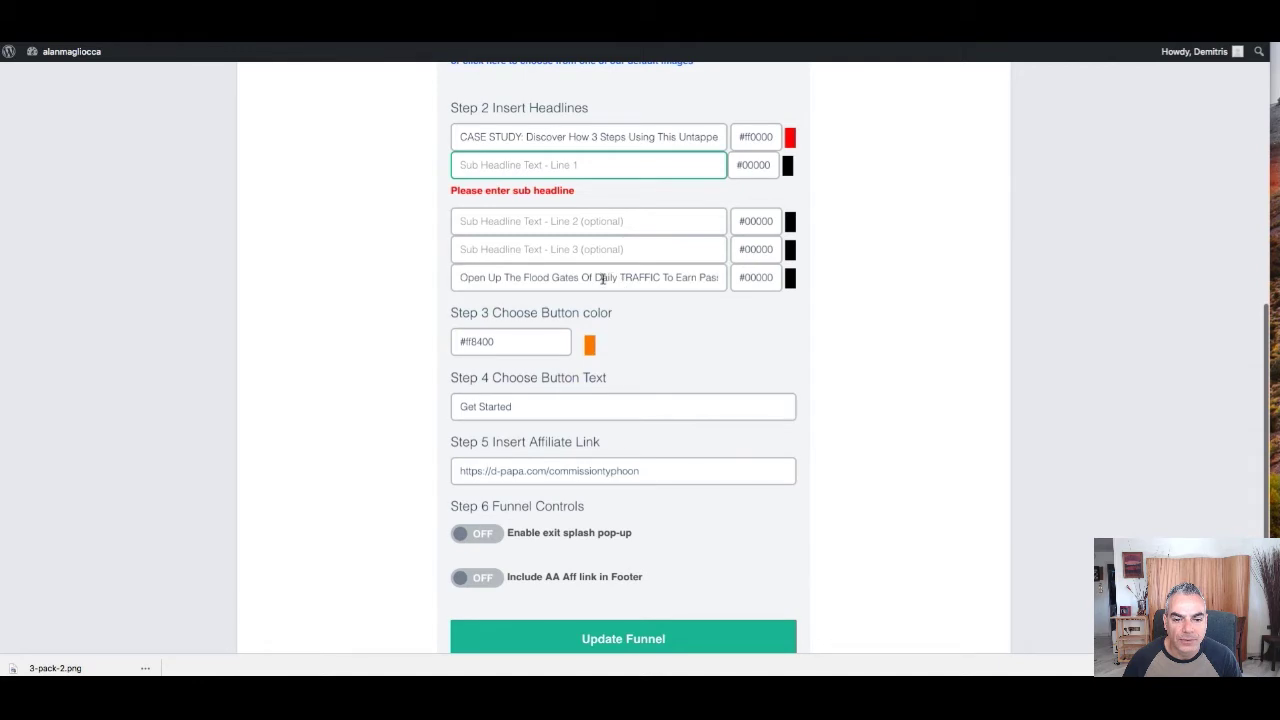
Cut the opening part of the last headline and paste it into Sub Headline Line 1
left_click_drag(722, 272, 732, 277)
left_click(570, 277)
left_click_drag(570, 277, 414, 277)
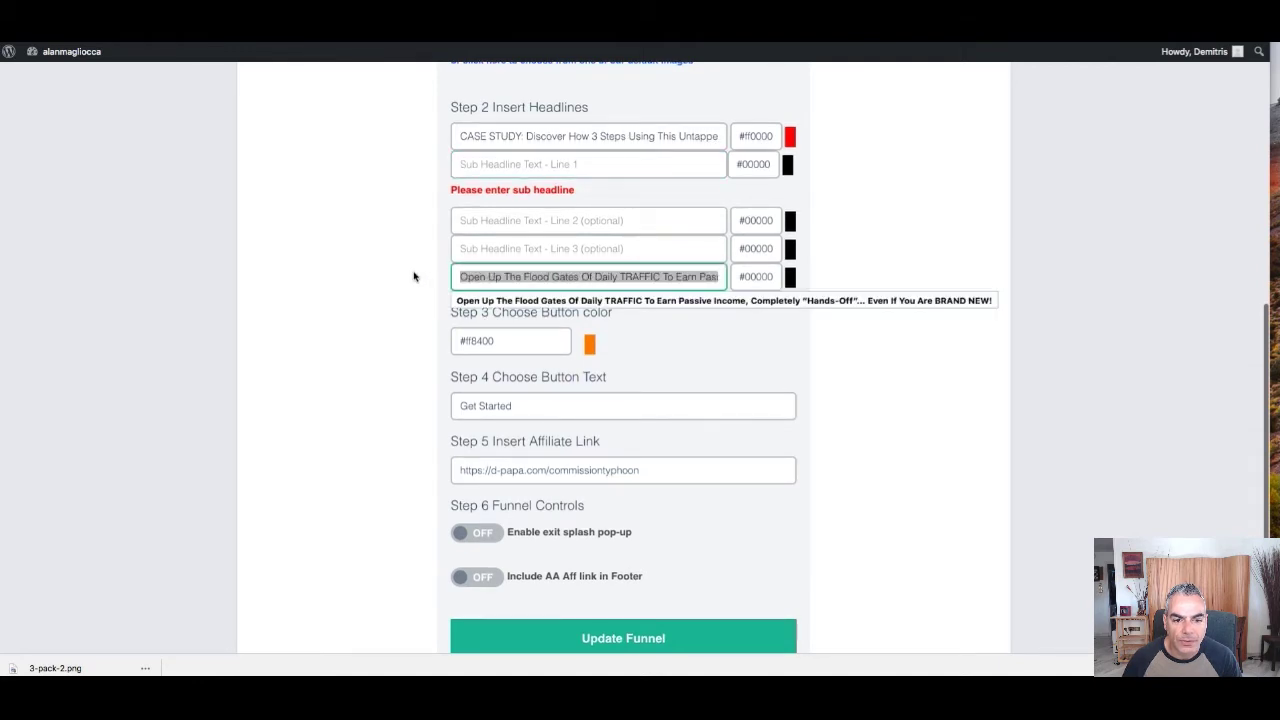
right_click(513, 273)
left_click(565, 334)
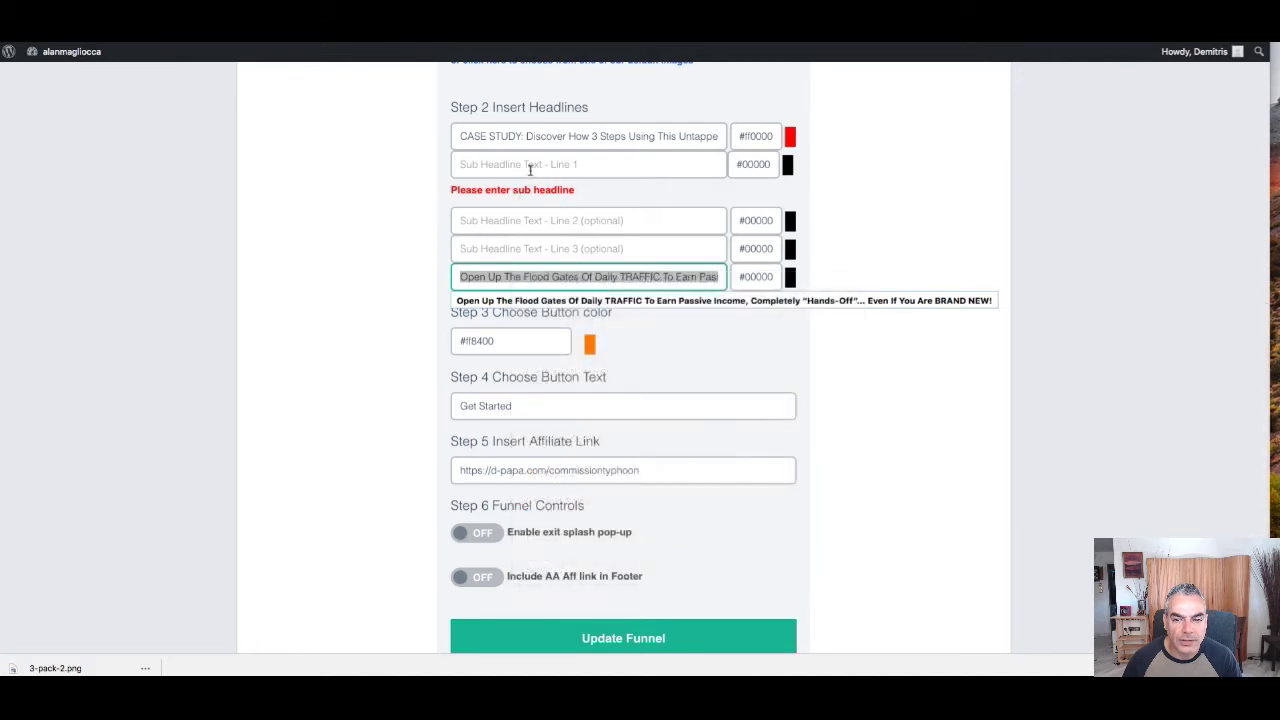
left_click(528, 164)
key("super+v")
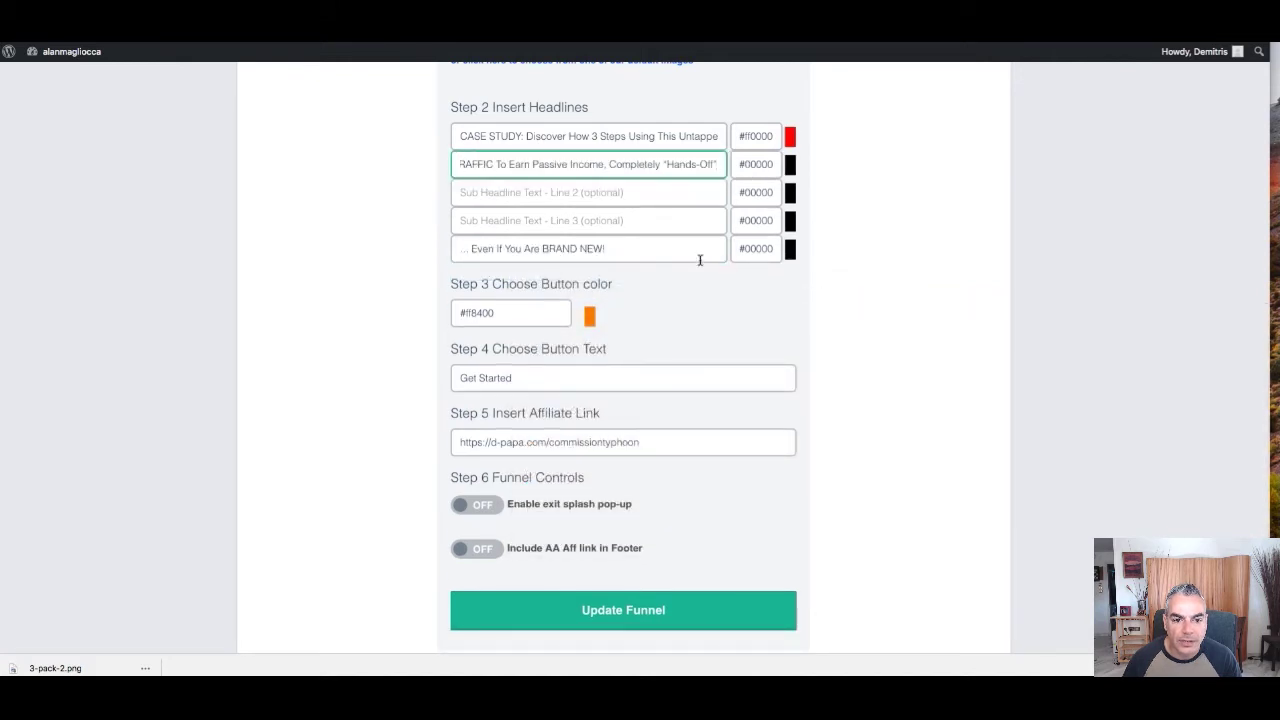
Make the last headline red (#ff0000) and update the funnel
left_click(790, 250)
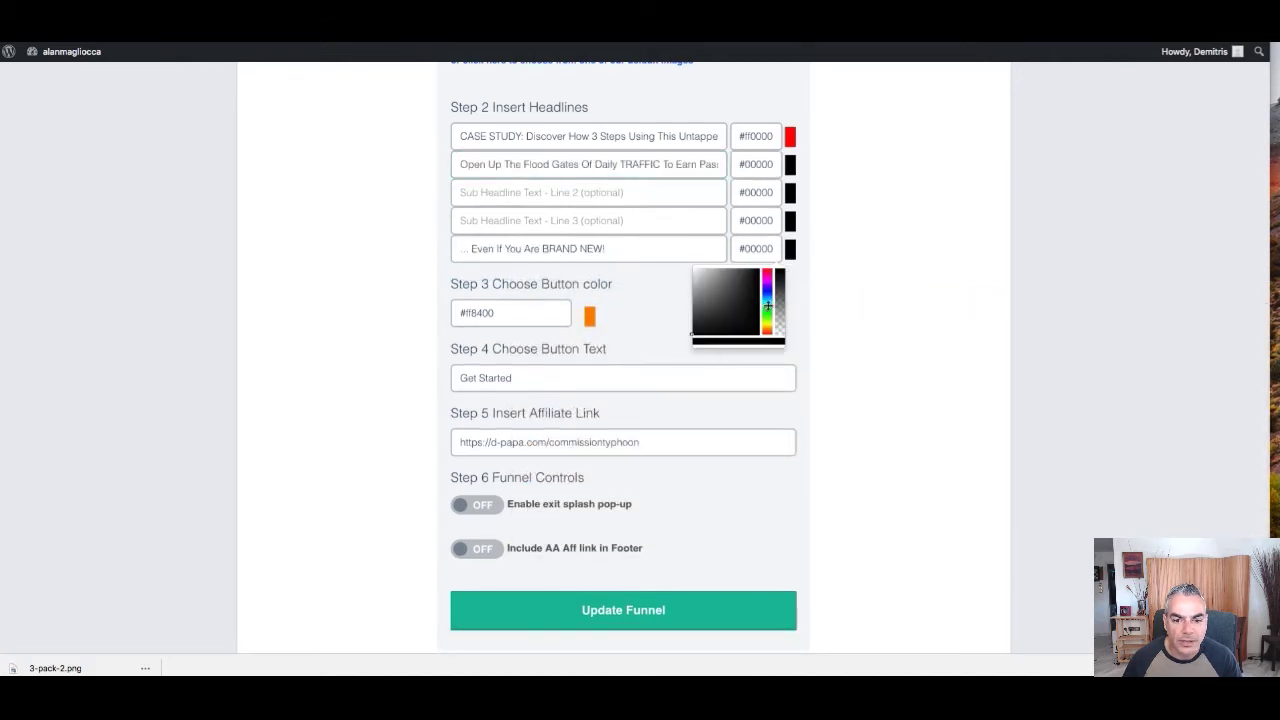
left_click_drag(766, 307, 770, 268)
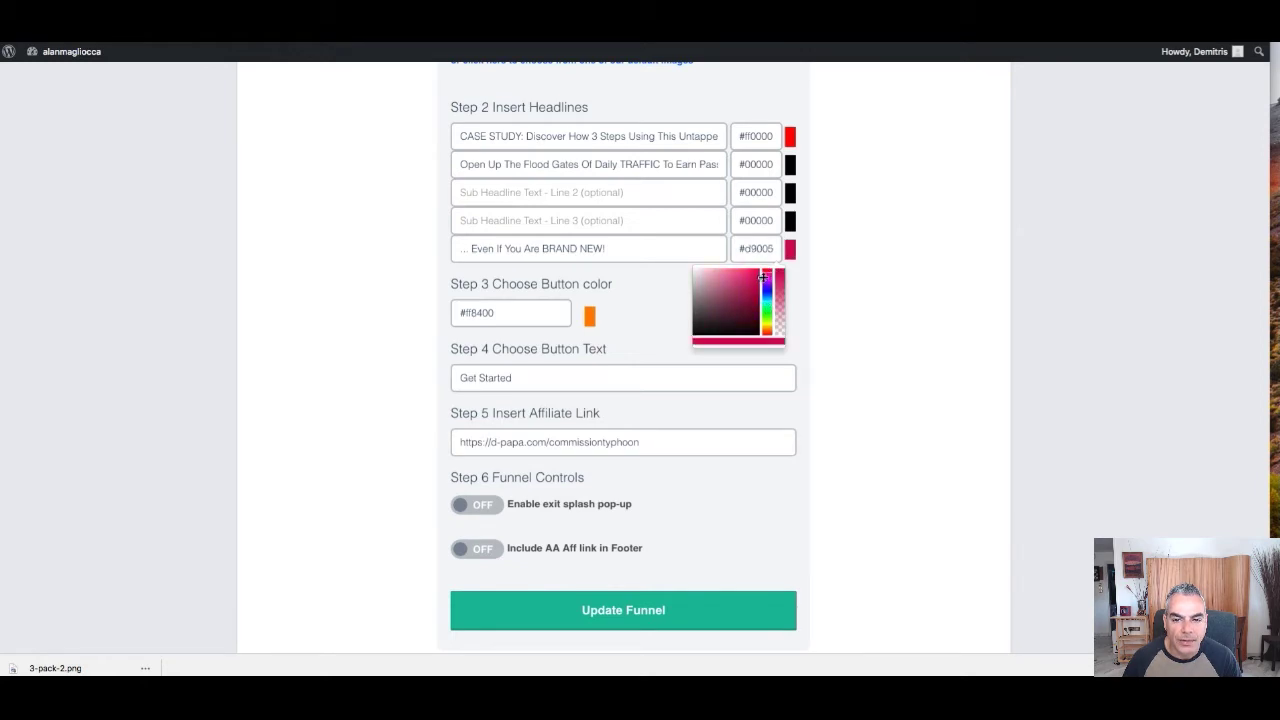
scroll(660, 409, "down", 3)
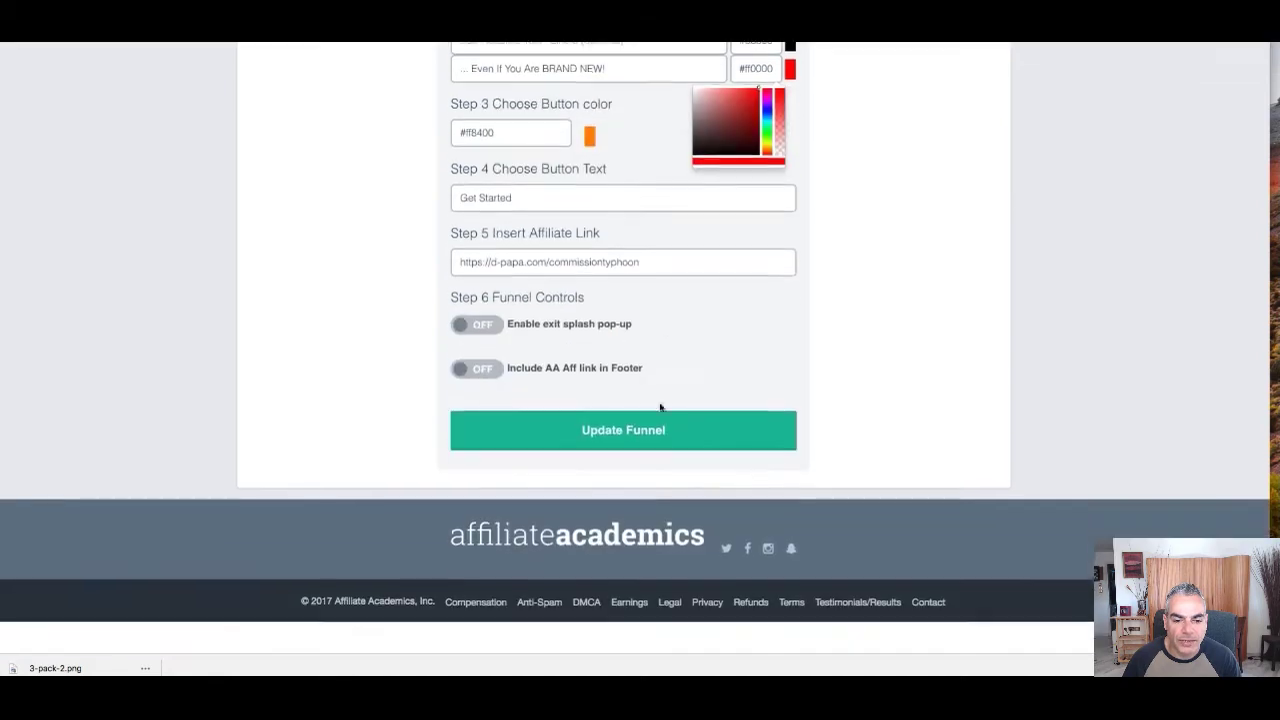
left_click(628, 469)
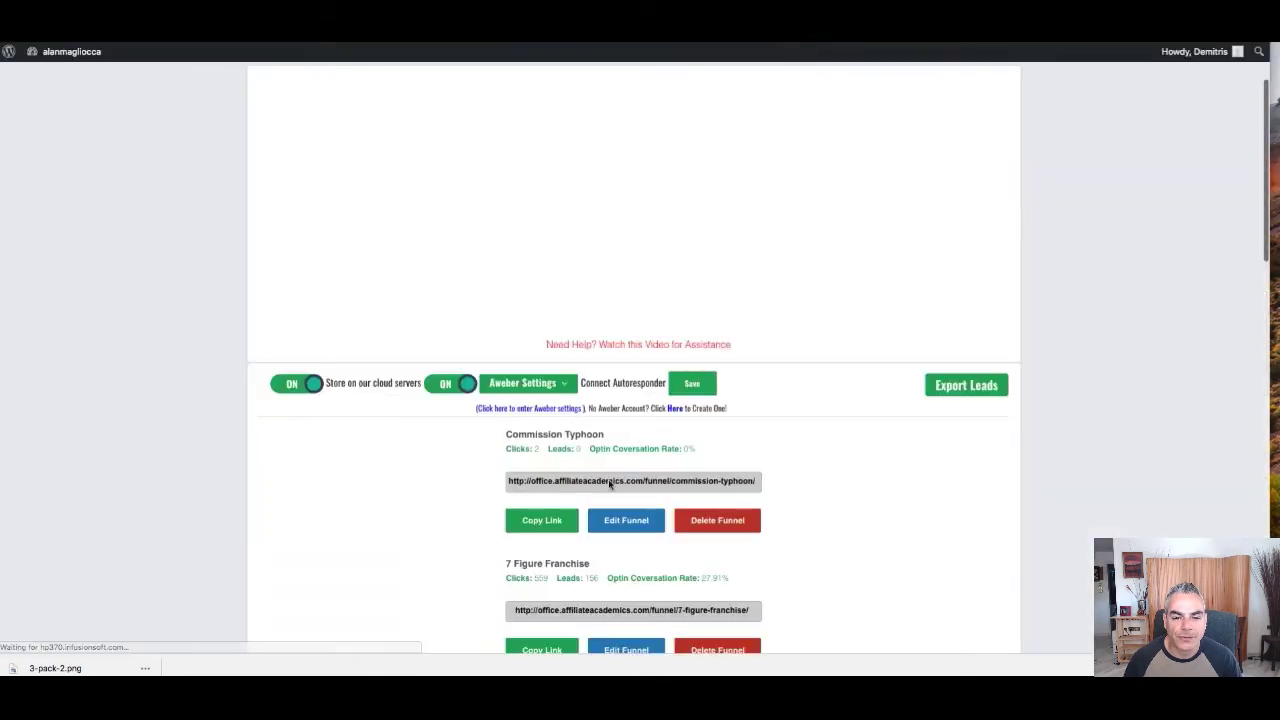
Dismiss the WAIT! exit pop-up on the Commission Typhoon opt-in page
scroll(630, 440, "down", 1)
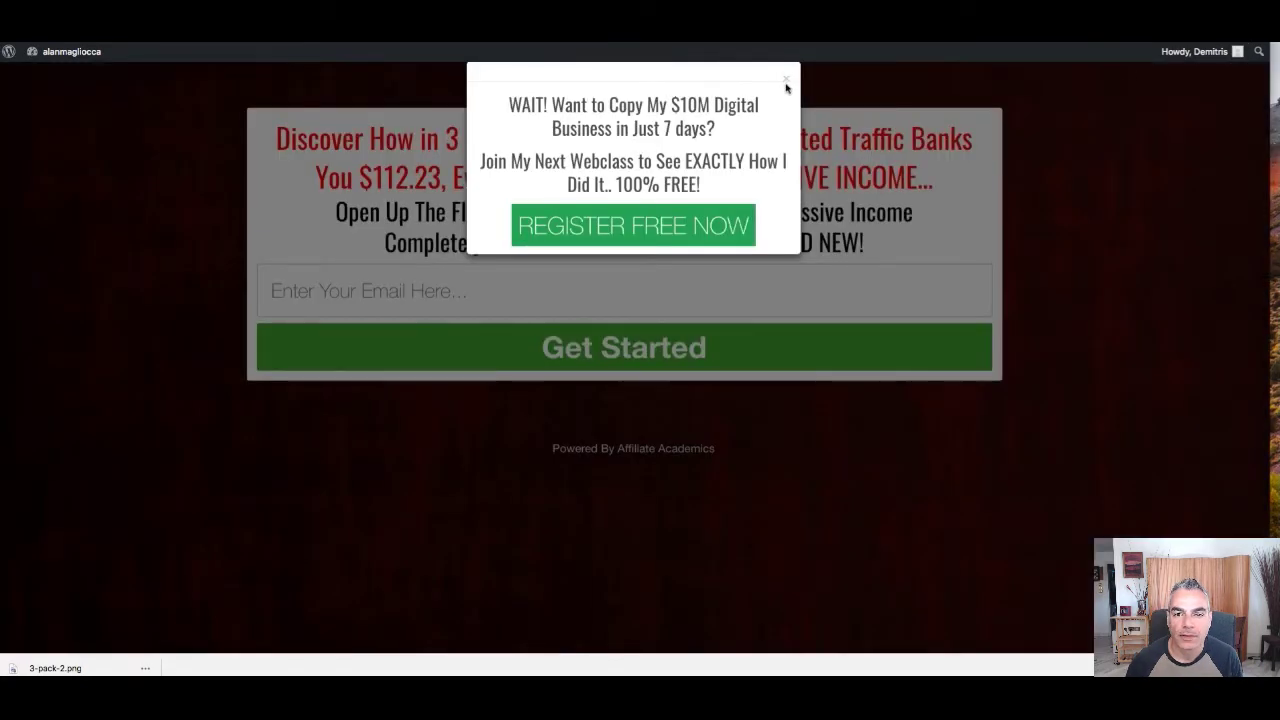
left_click(786, 80)
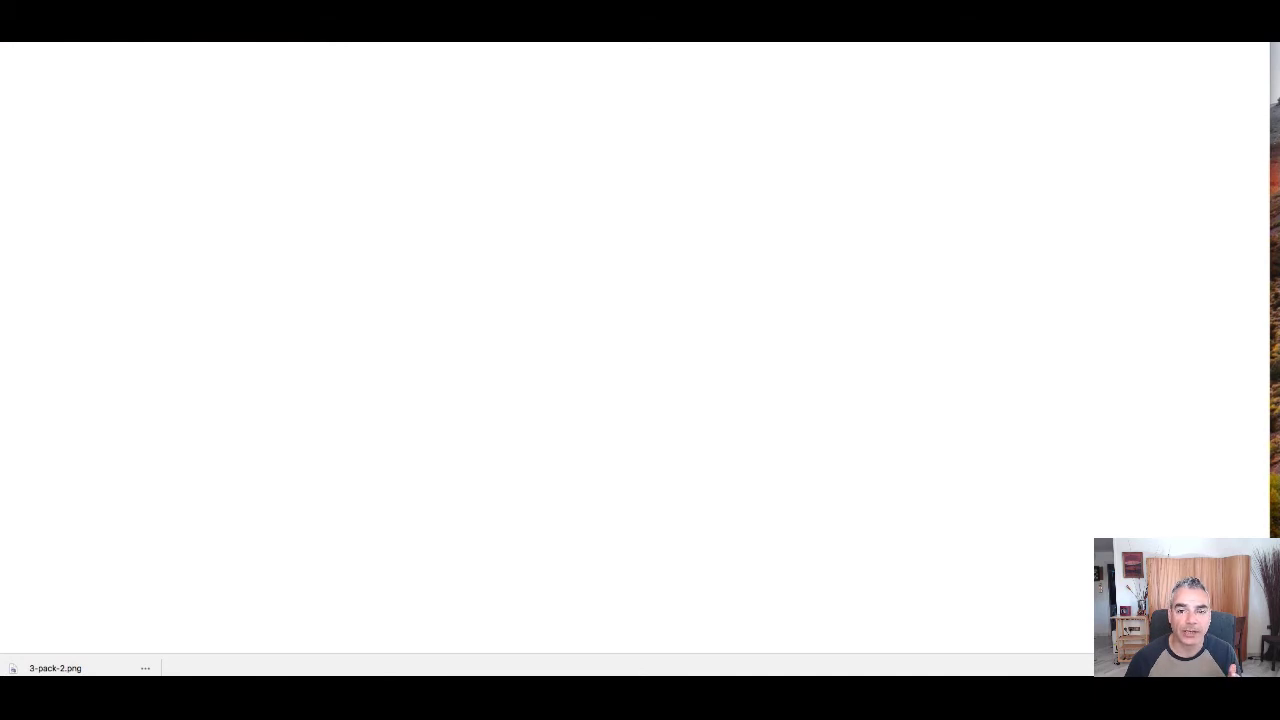
Copy the Commission Typhoon funnel URL from its URL box
scroll(500, 580, "down", 2)
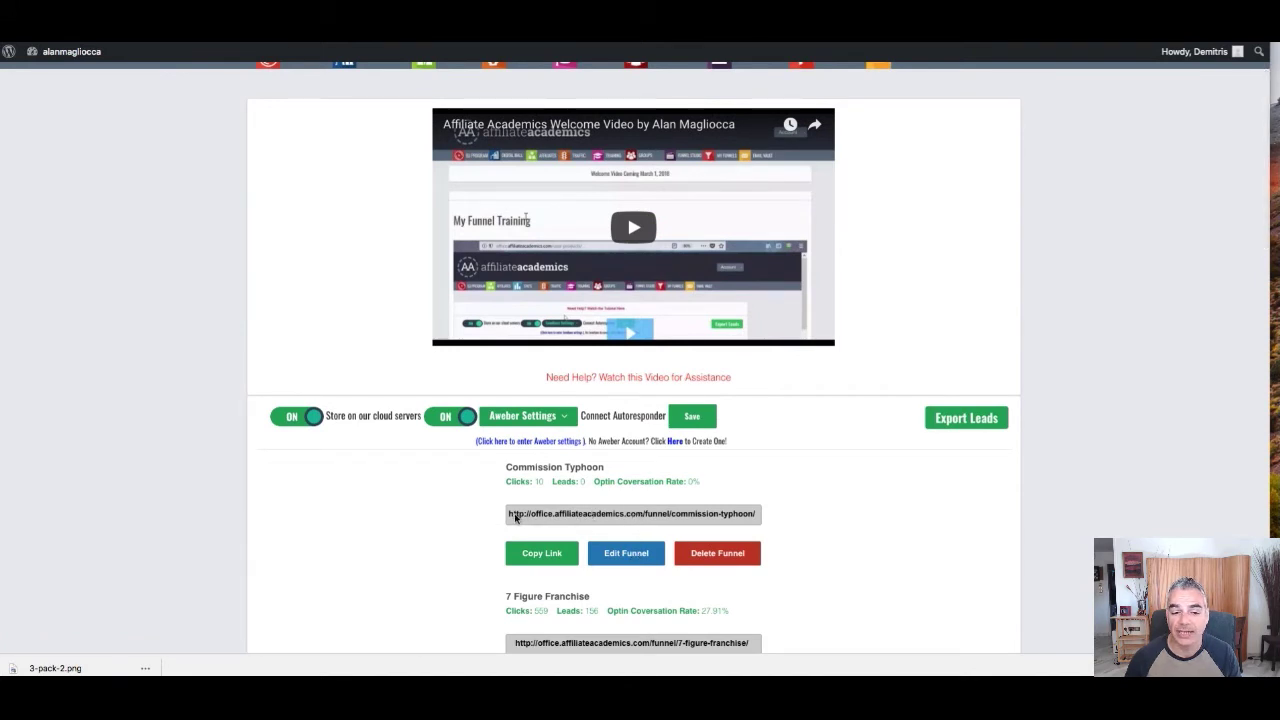
right_click(692, 513)
left_click(726, 524)
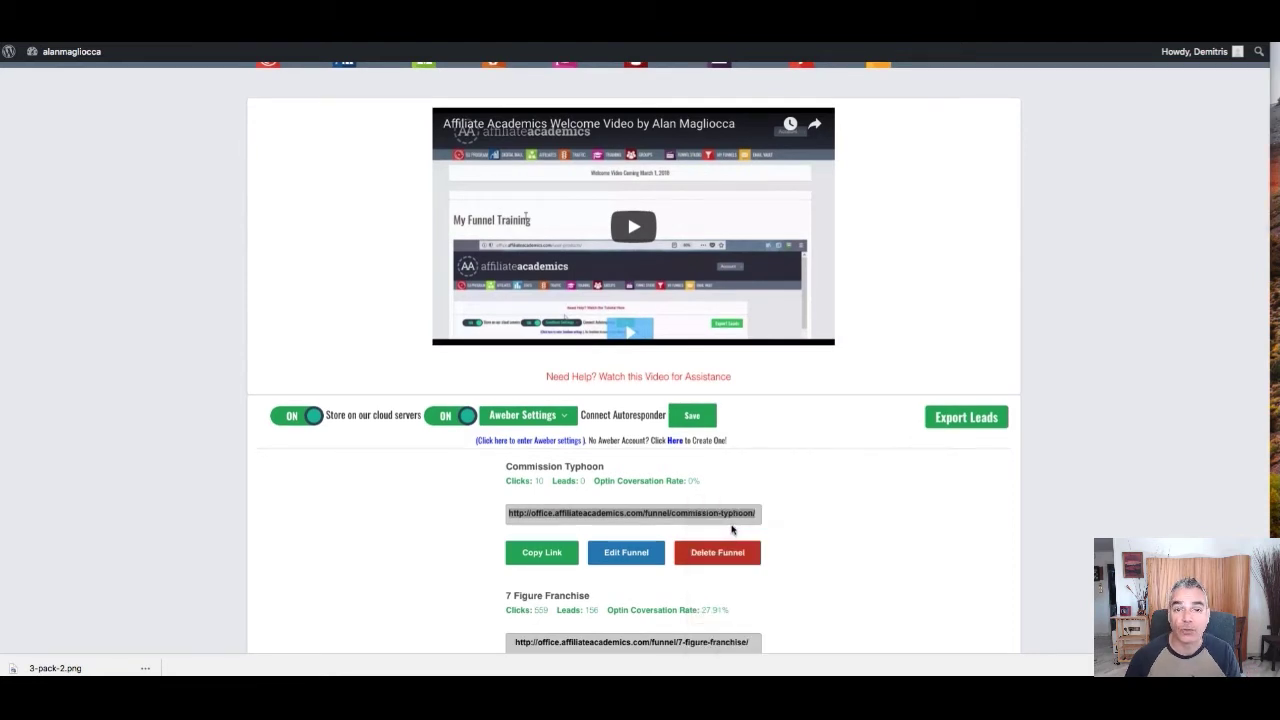
right_click(570, 516)
left_click(593, 523)
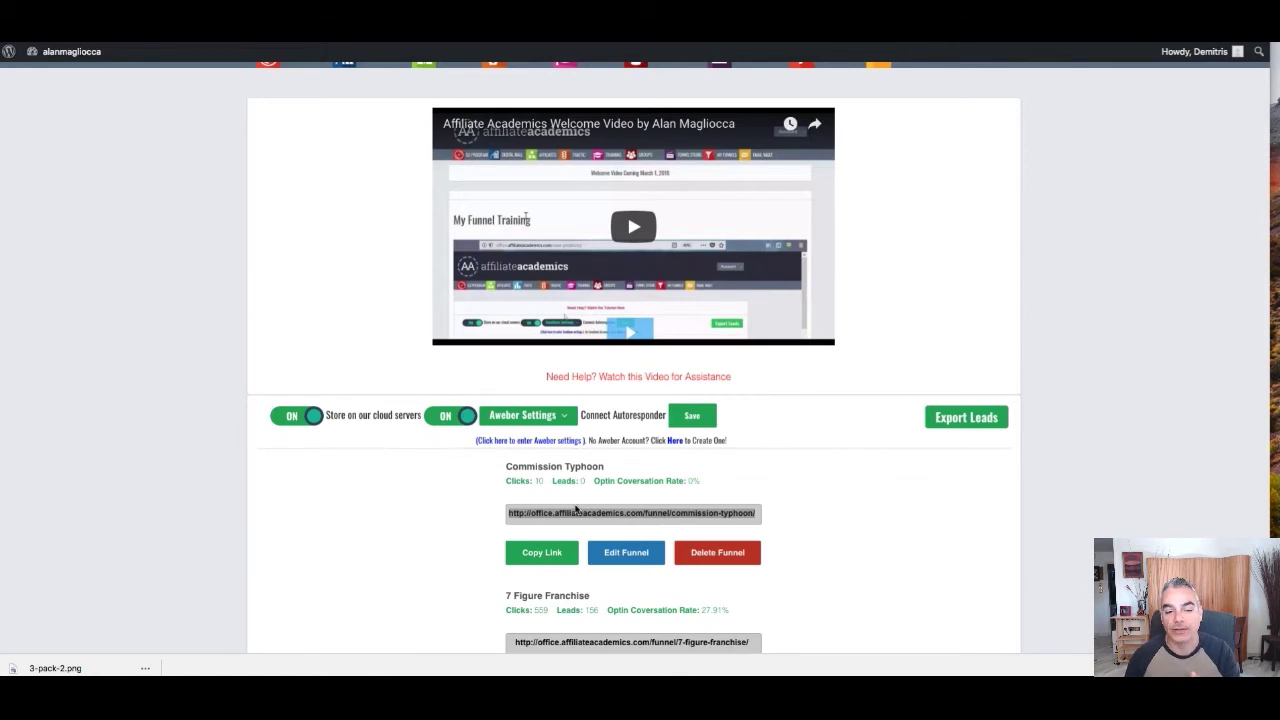
Copy the funnel URL once more and open the Commission Typhoon page in the browser
scroll(664, 480, "up", 2)
scroll(664, 480, "down", 4)
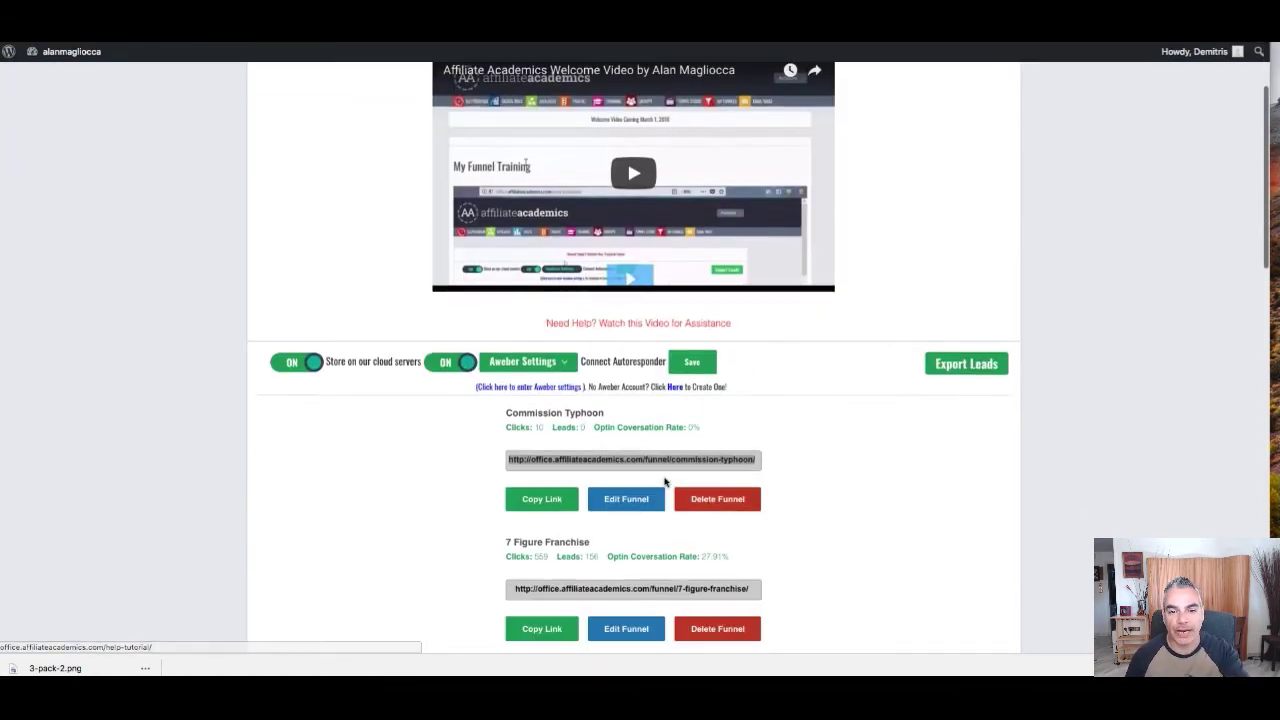
scroll(664, 482, "up", 3)
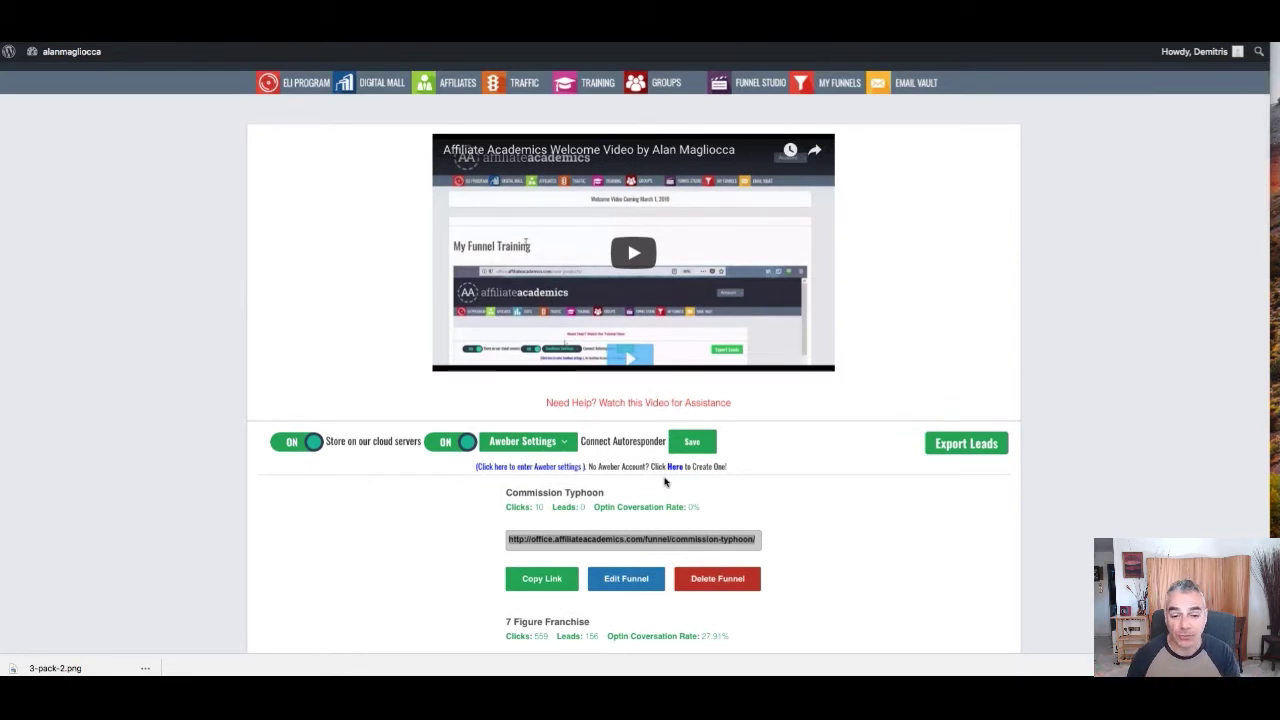
right_click(646, 548)
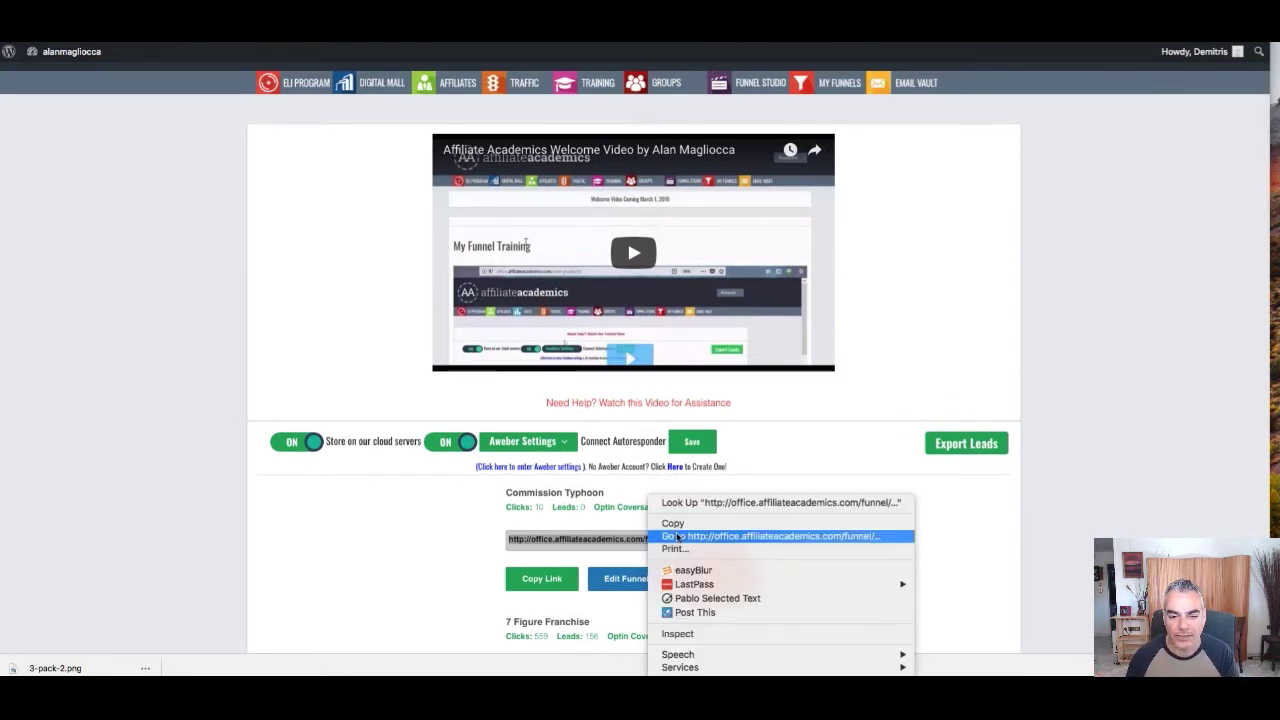
left_click(683, 527)
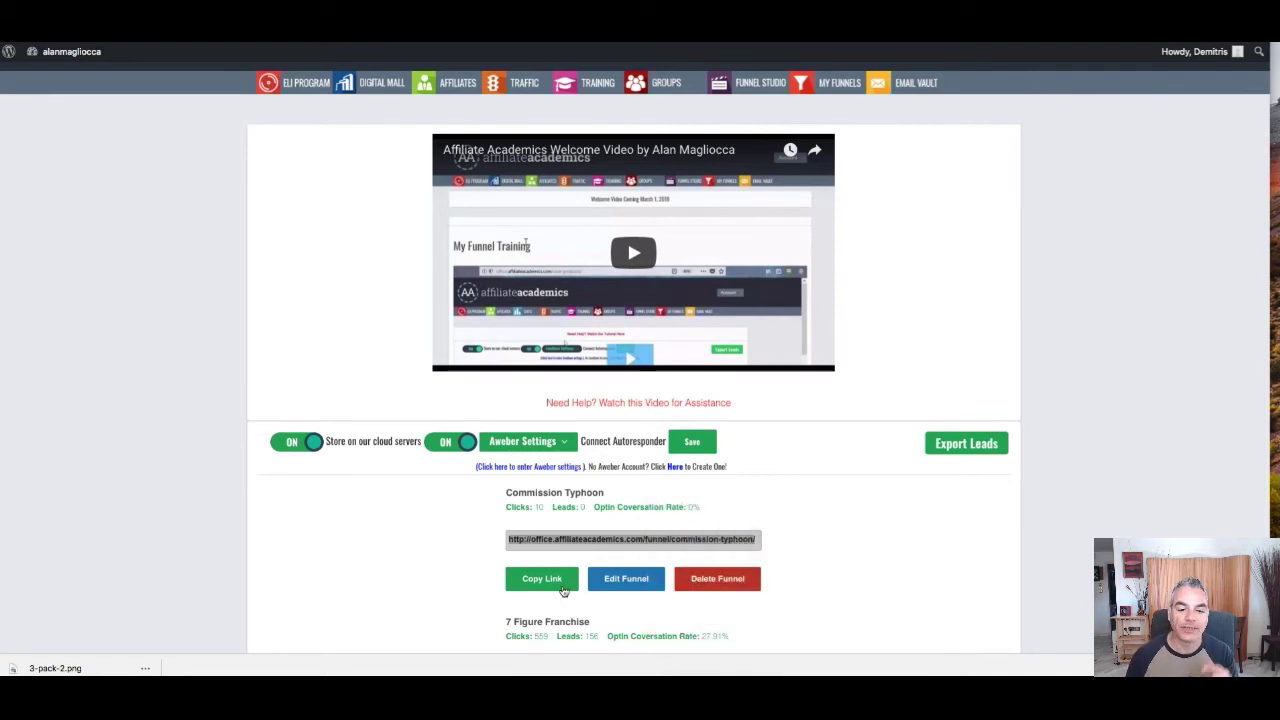
right_click(616, 544)
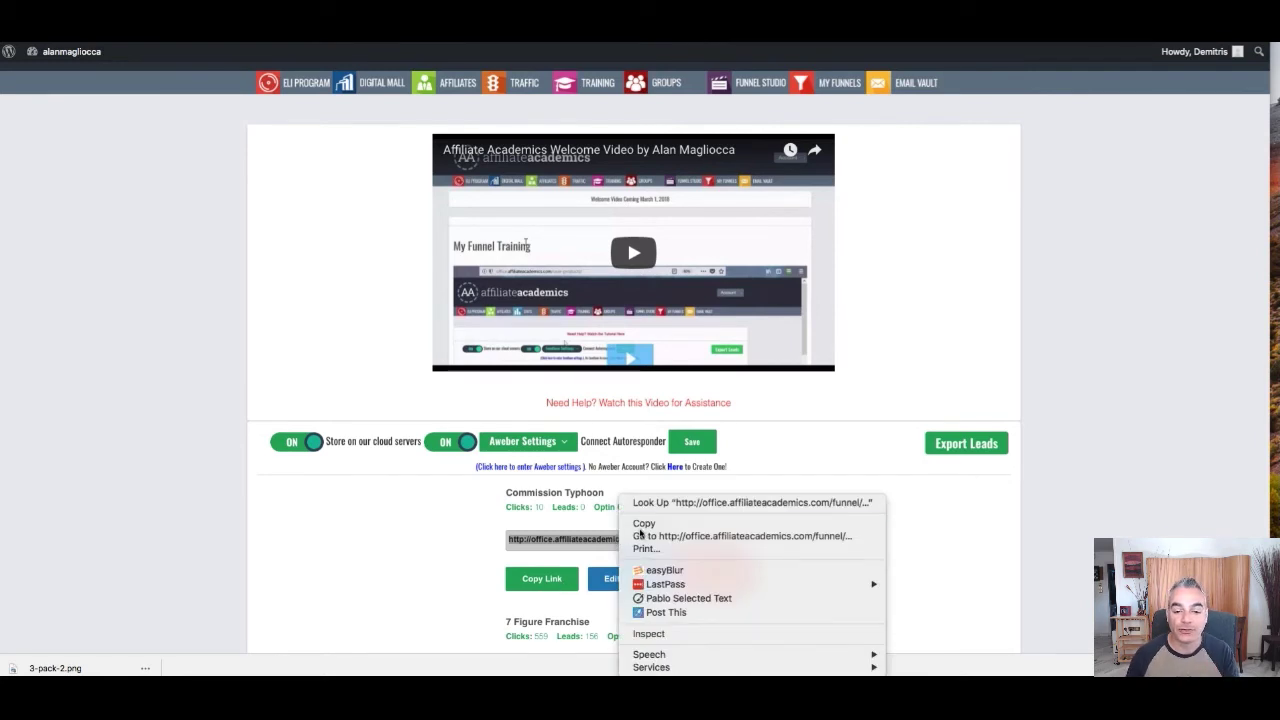
left_click(640, 540)
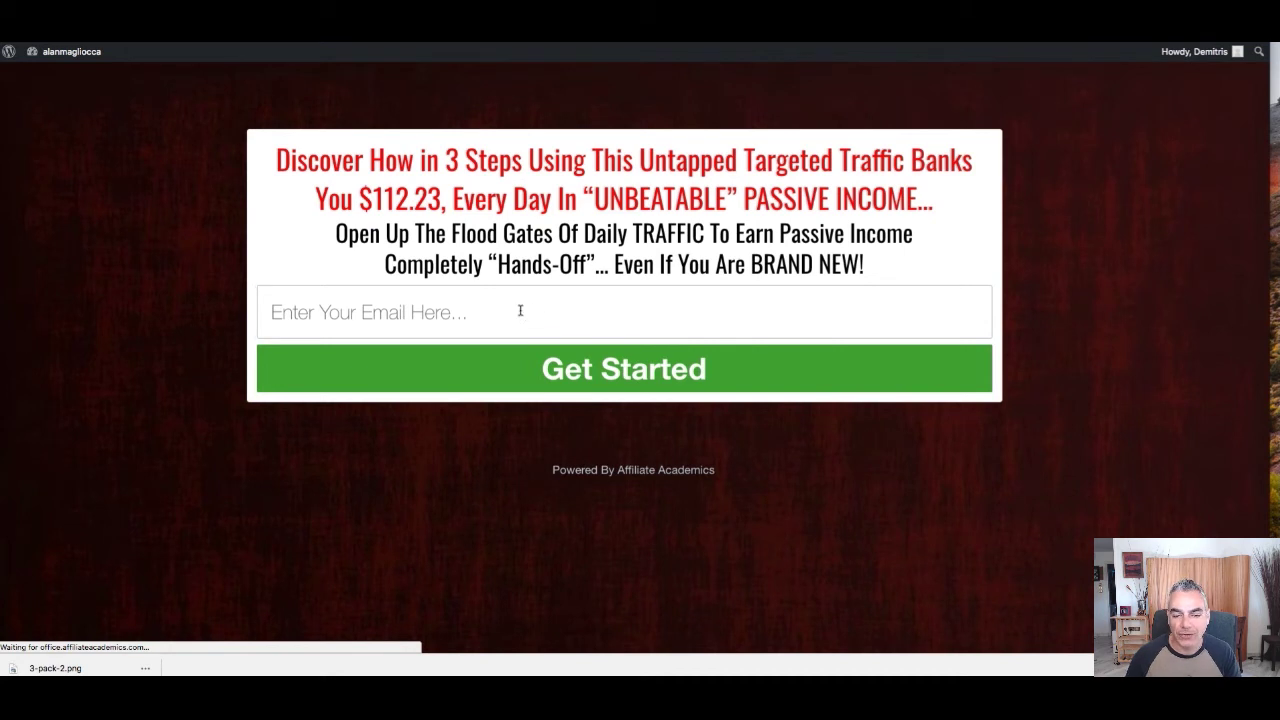
Submit a test e-mail address through the Commission Typhoon opt-in page's Get Started form
left_click(519, 312)
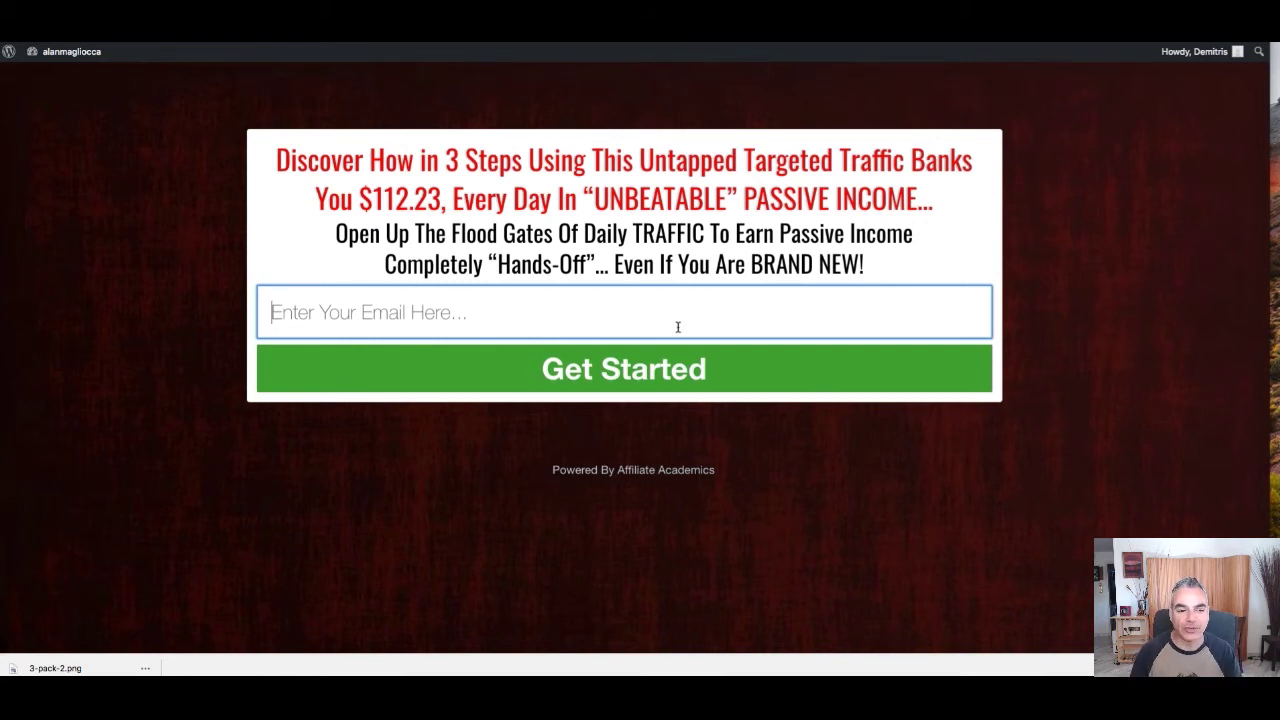
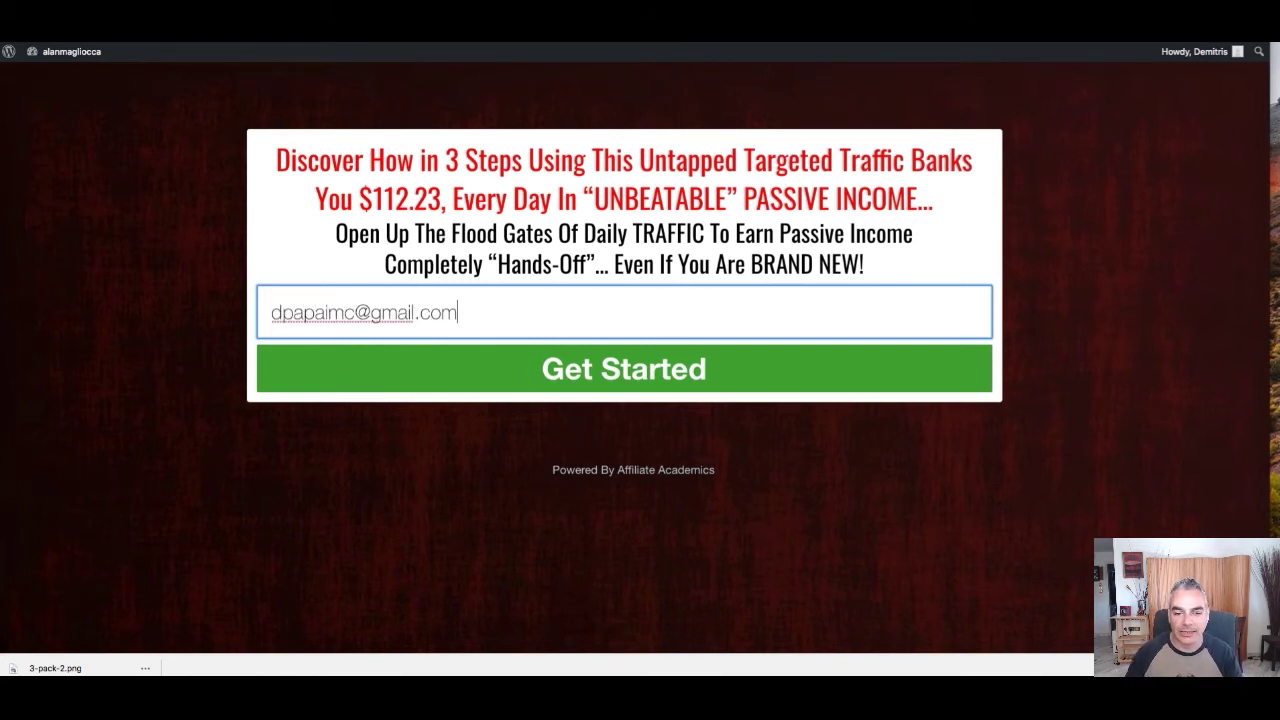
left_click(692, 371)
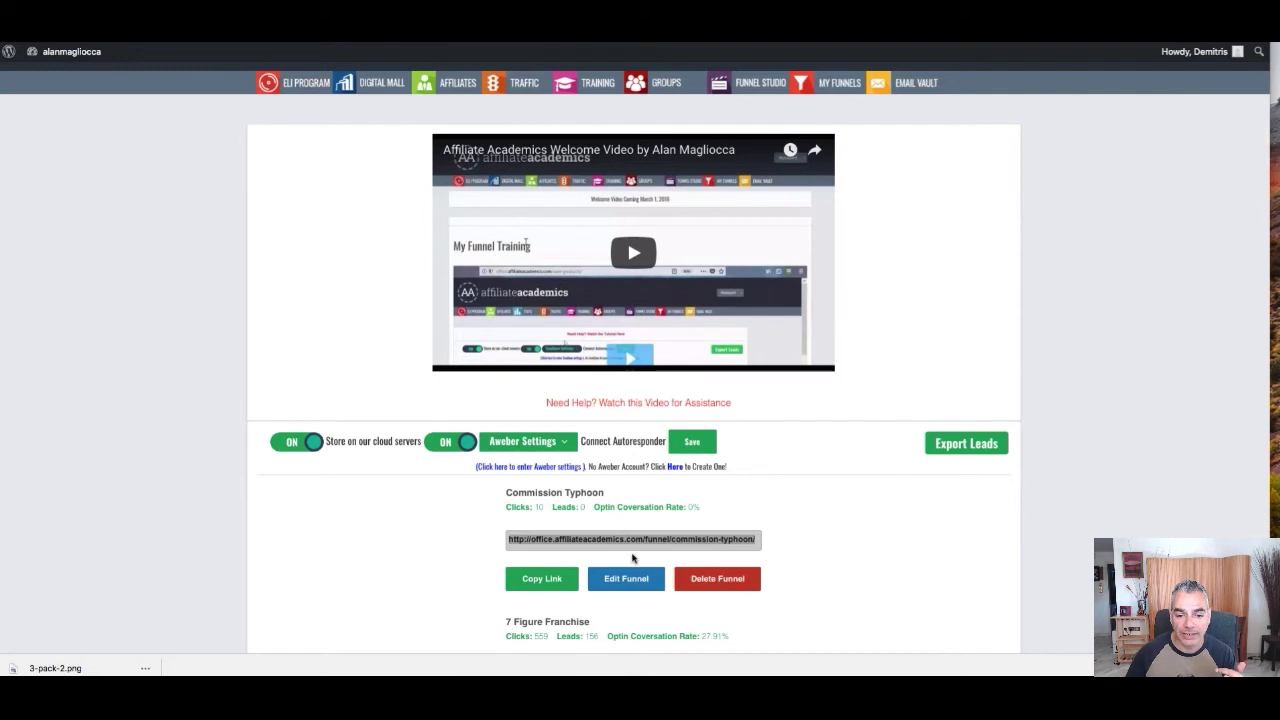
Copy the funnel link, load udimi, and open stats for the 06 Mar solo order
right_click(640, 548)
left_click(650, 523)
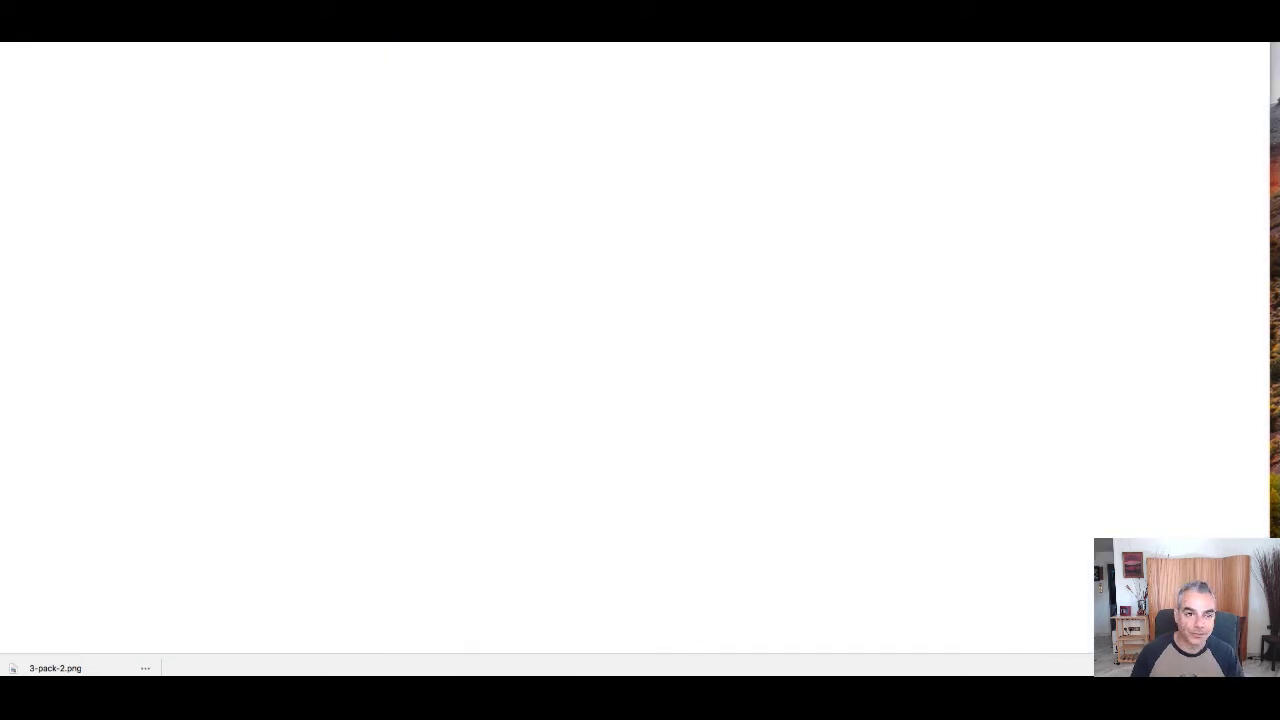
type("udimi")
key("Return")
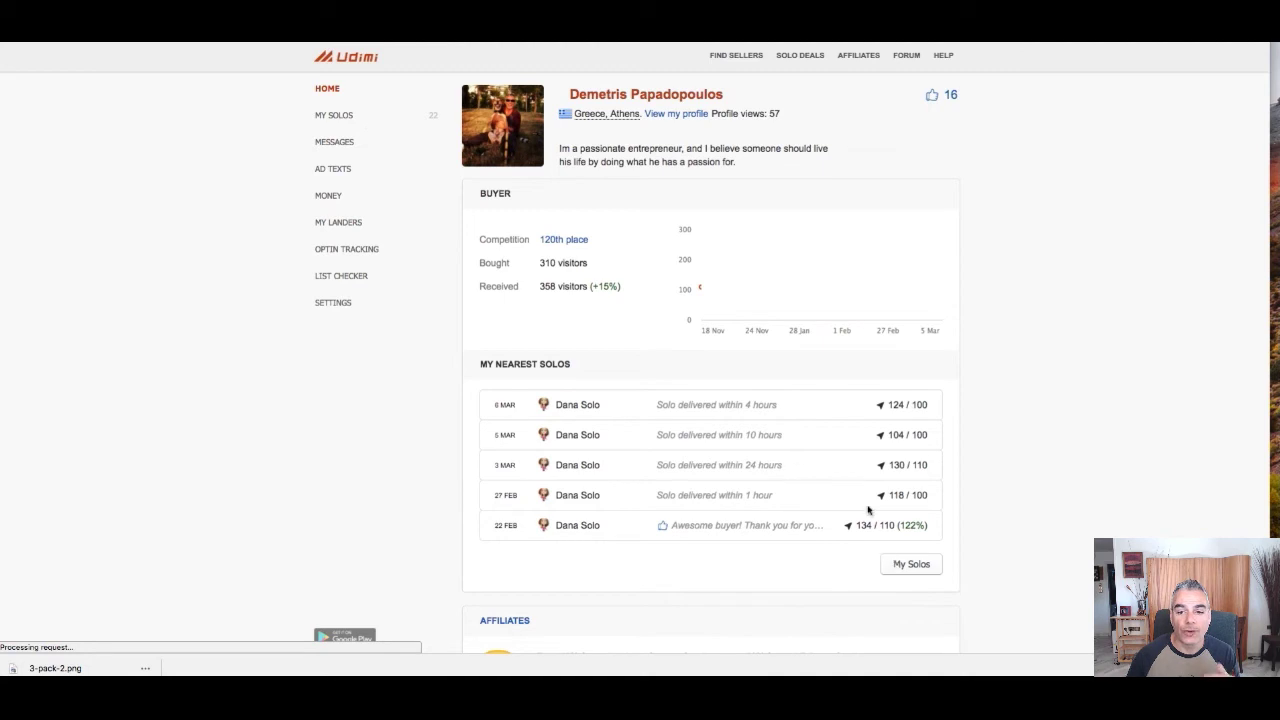
left_click(588, 408)
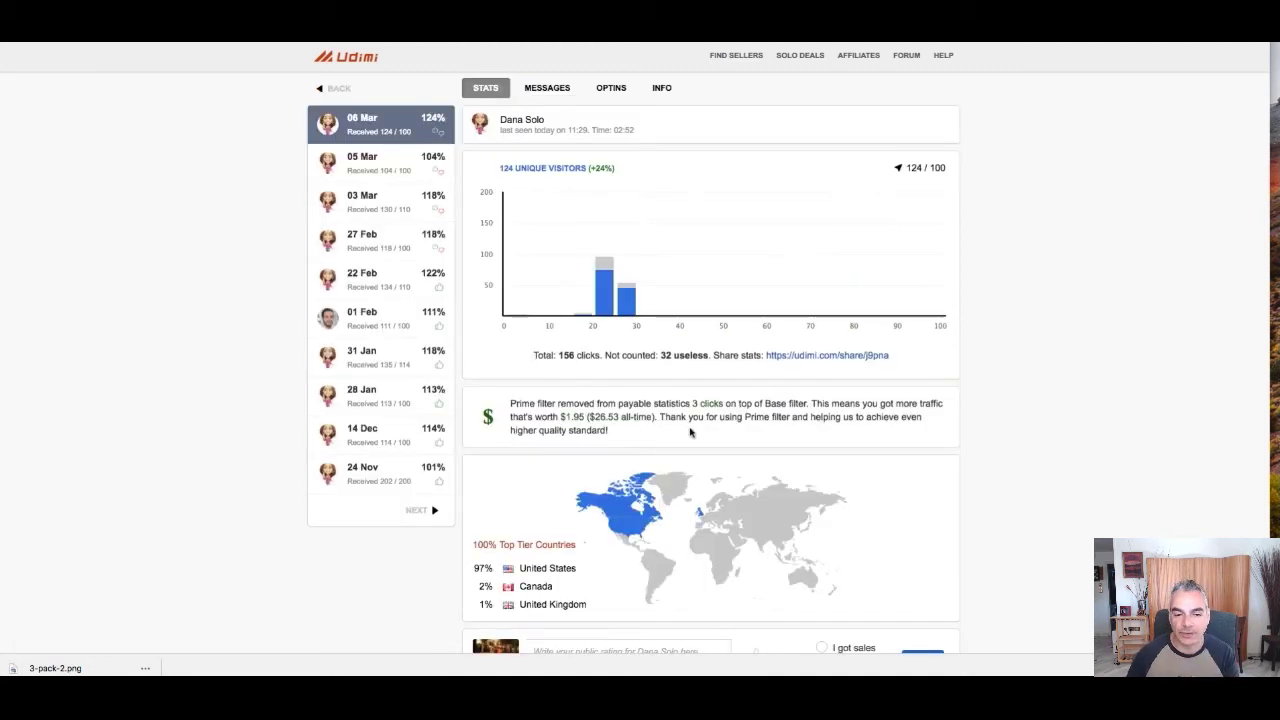
Review the 06 Mar solo stats and open the seller's profile with its order form
scroll(690, 432, "down", 5)
scroll(690, 432, "up", 5)
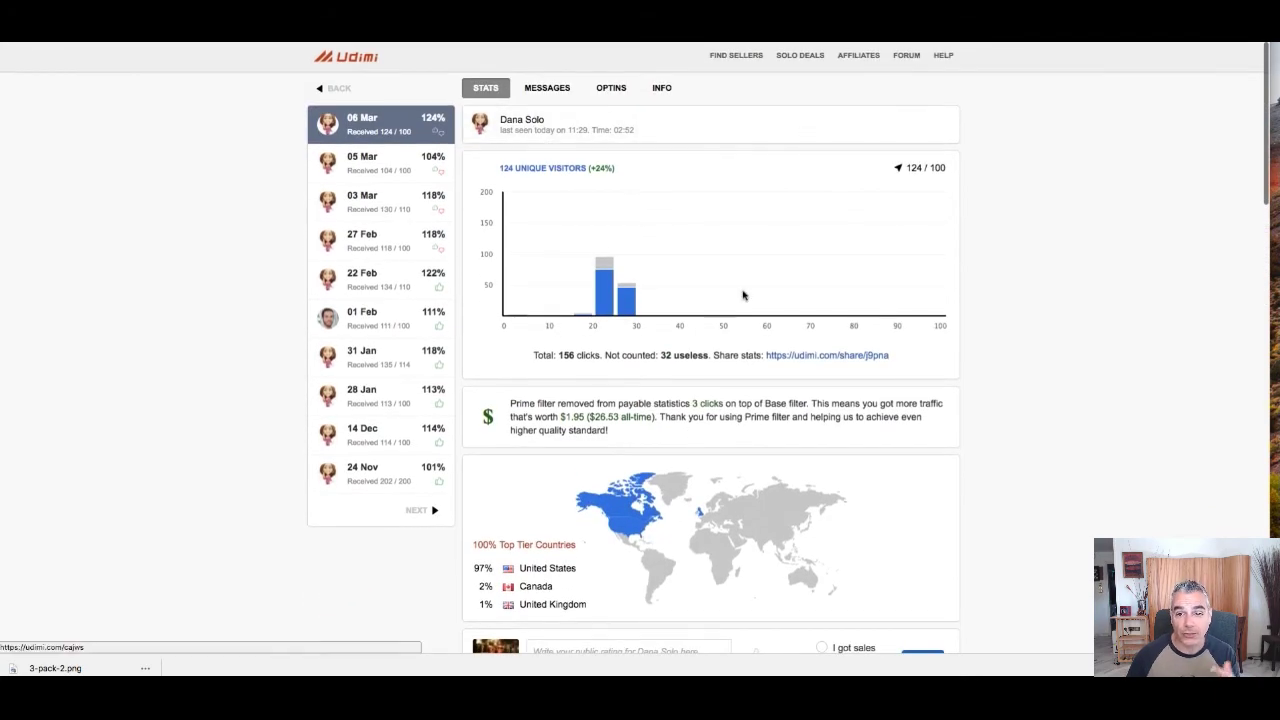
scroll(741, 307, "down", 2)
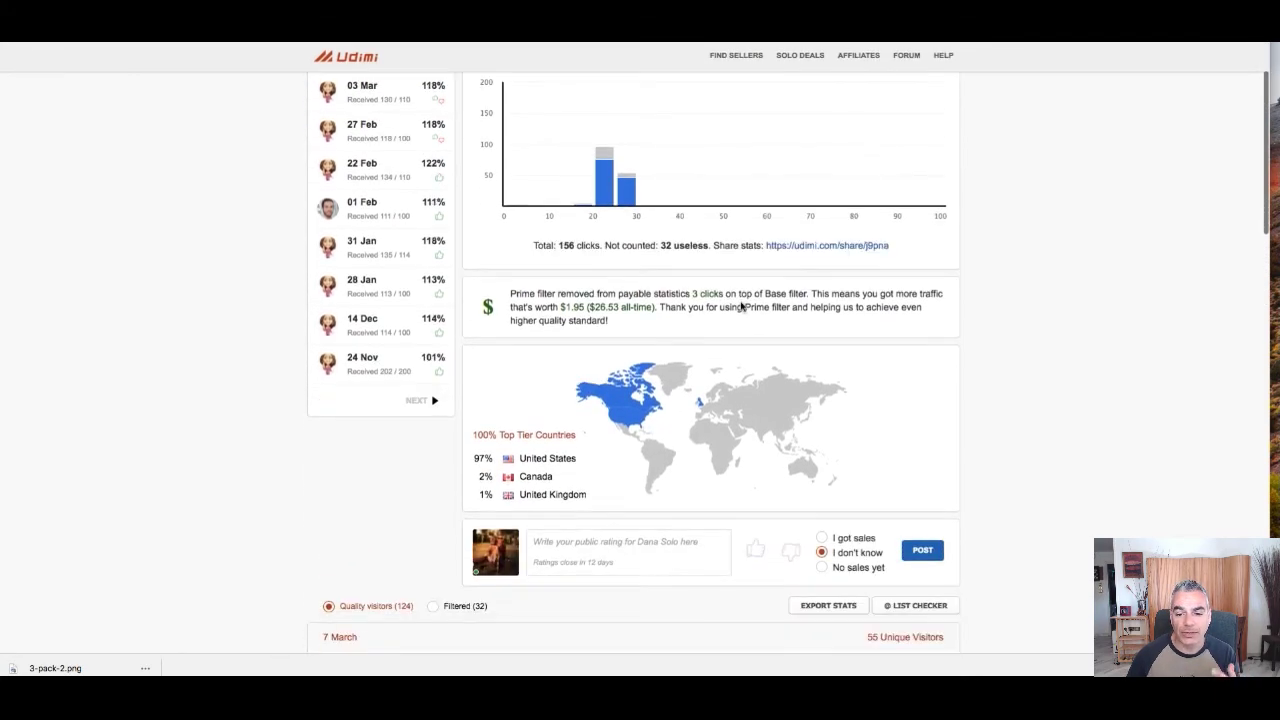
scroll(849, 511, "up", 1)
scroll(789, 451, "down", 4)
scroll(575, 167, "up", 6)
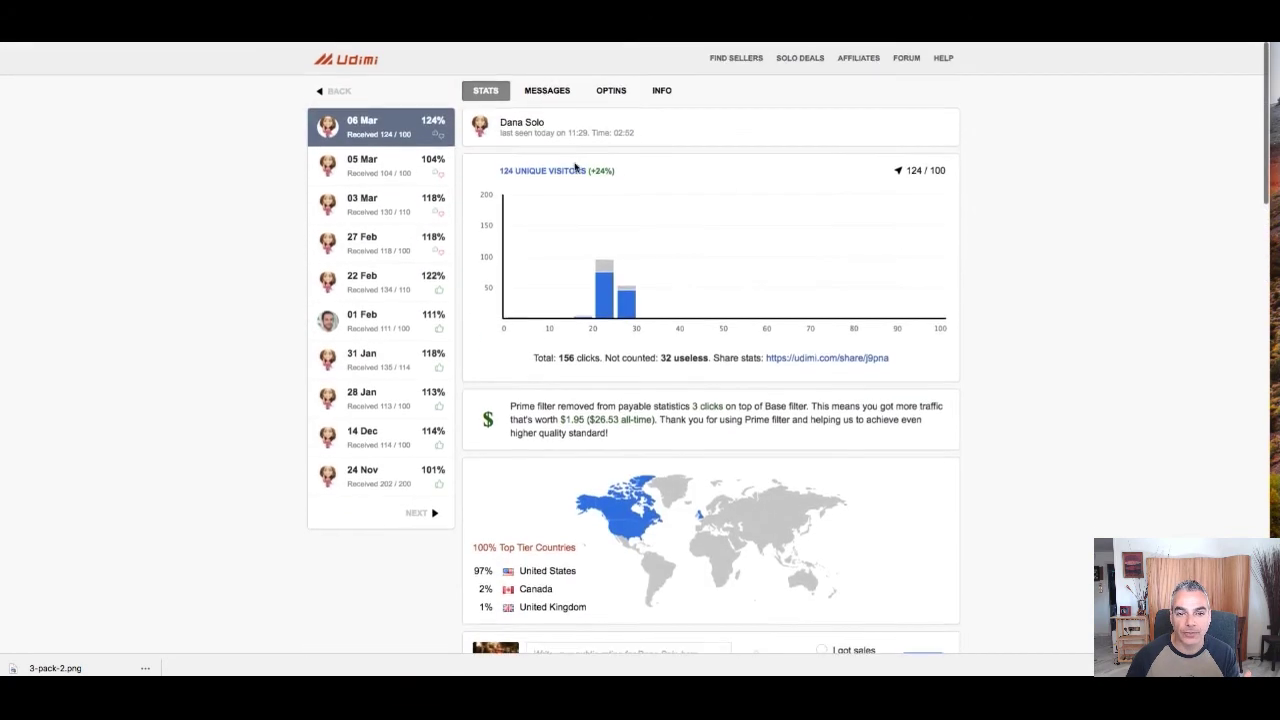
left_click(522, 122)
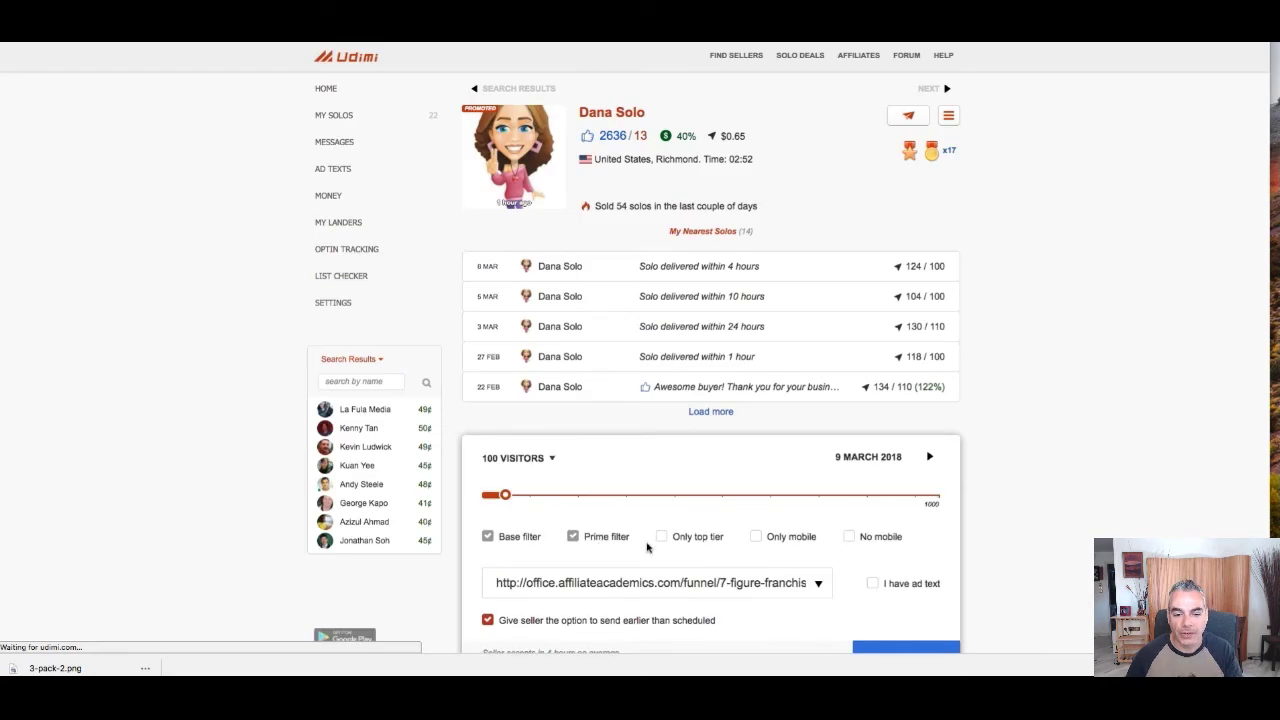
Restrict the order to top-tier traffic ($78.00) and paste the Commission Typhoon link as destination
scroll(650, 540, "down", 1)
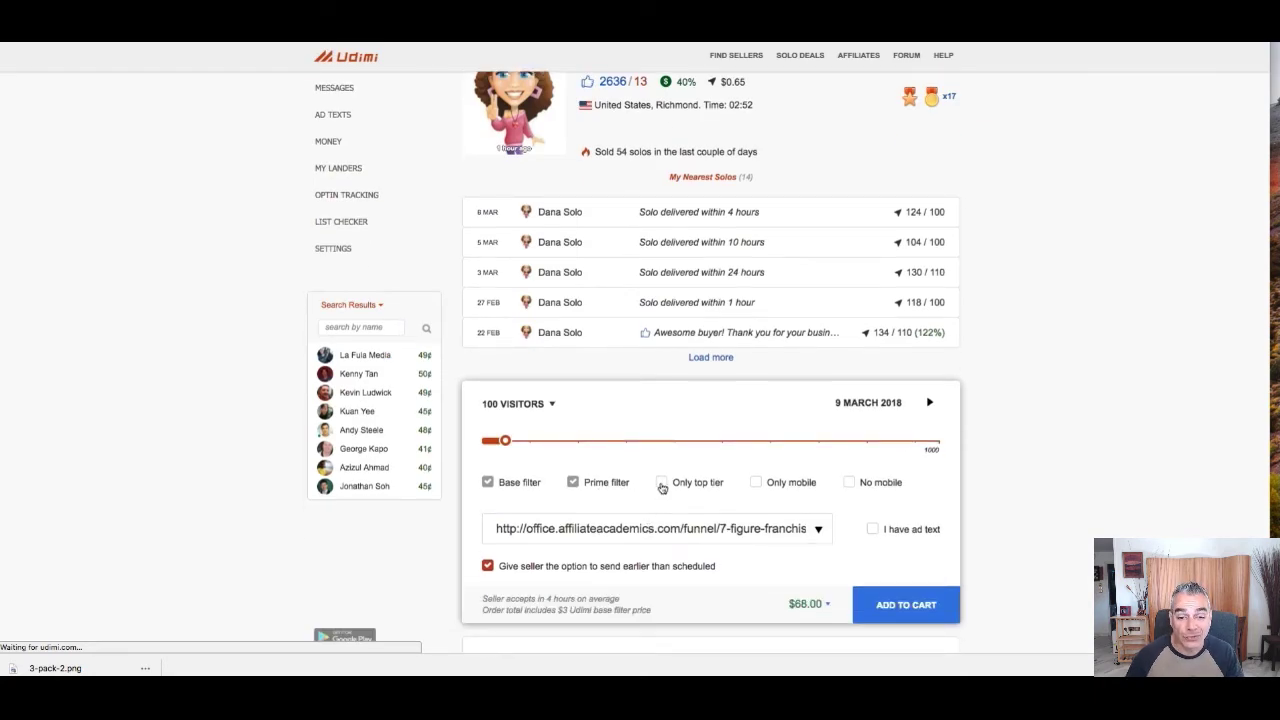
left_click(660, 485)
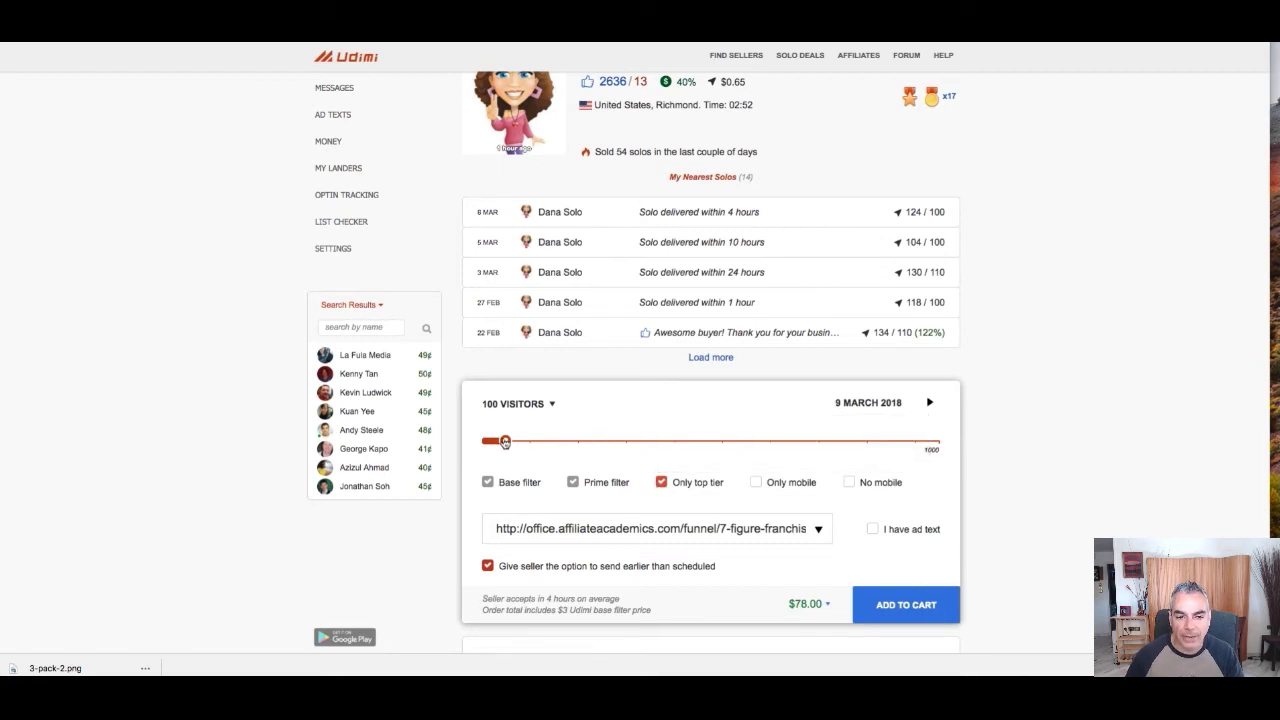
scroll(680, 545, "down", 1)
scroll(680, 545, "down", 1)
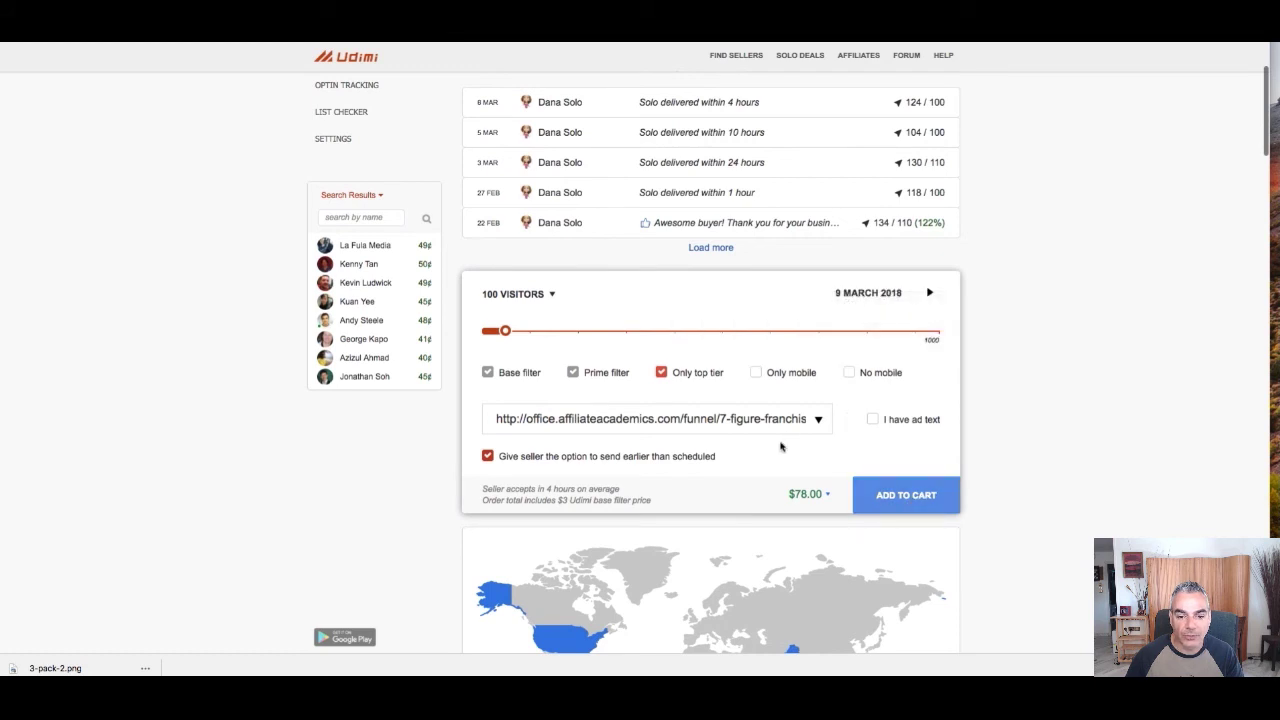
left_click(540, 420)
key("ctrl+a")
key("ctrl+v")
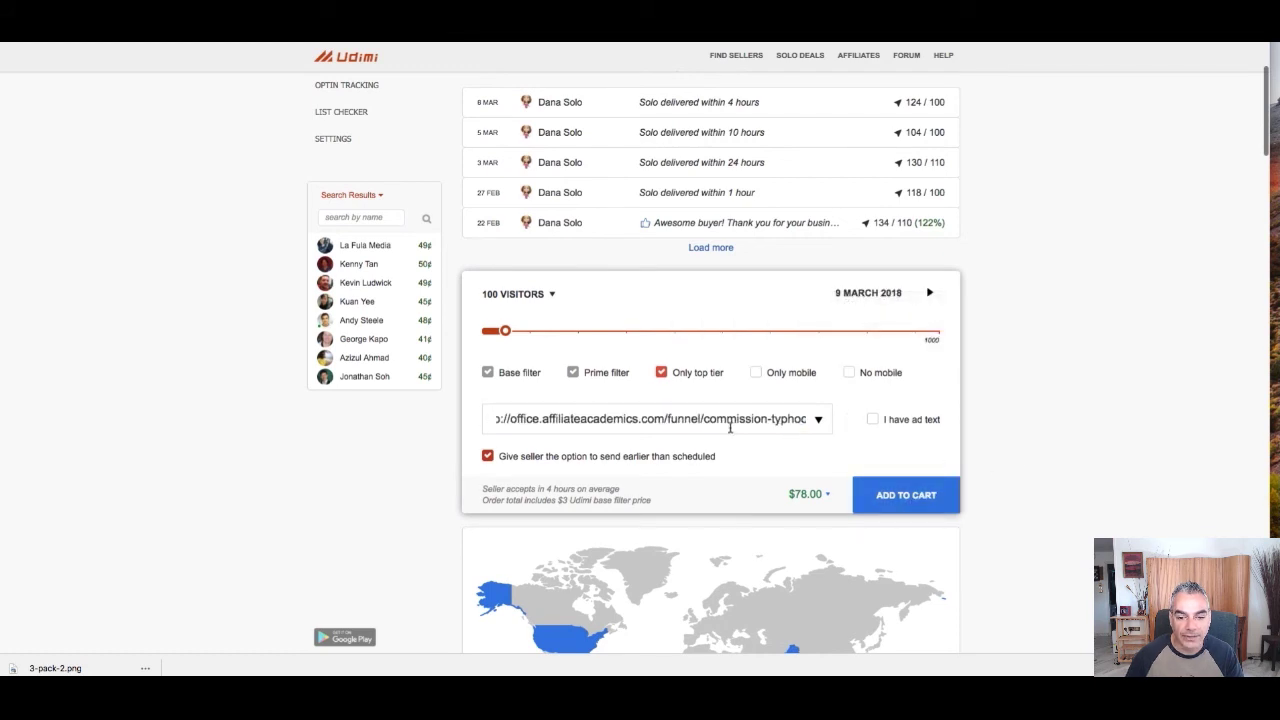
Check the pasted funnel link, dismiss the saved-links list, and switch to the WarriorPlus tab
left_click_drag(744, 422, 375, 414)
left_click(520, 421)
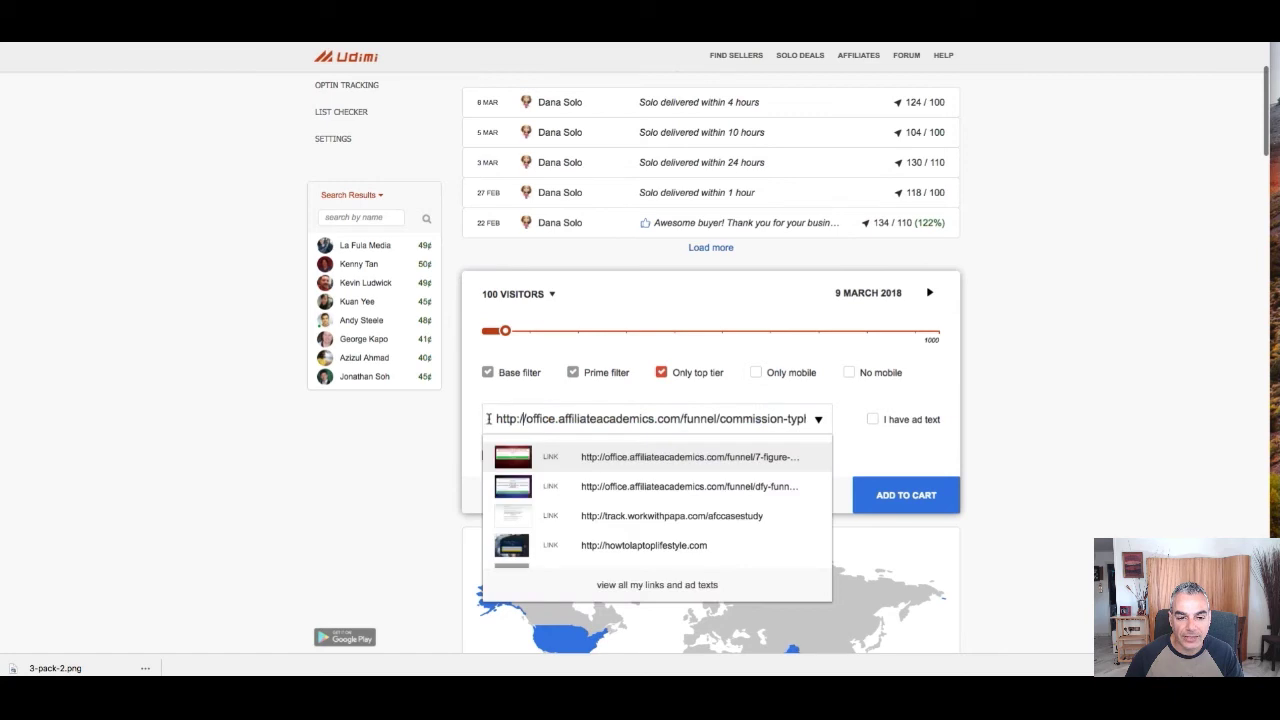
left_click_drag(488, 419, 806, 418)
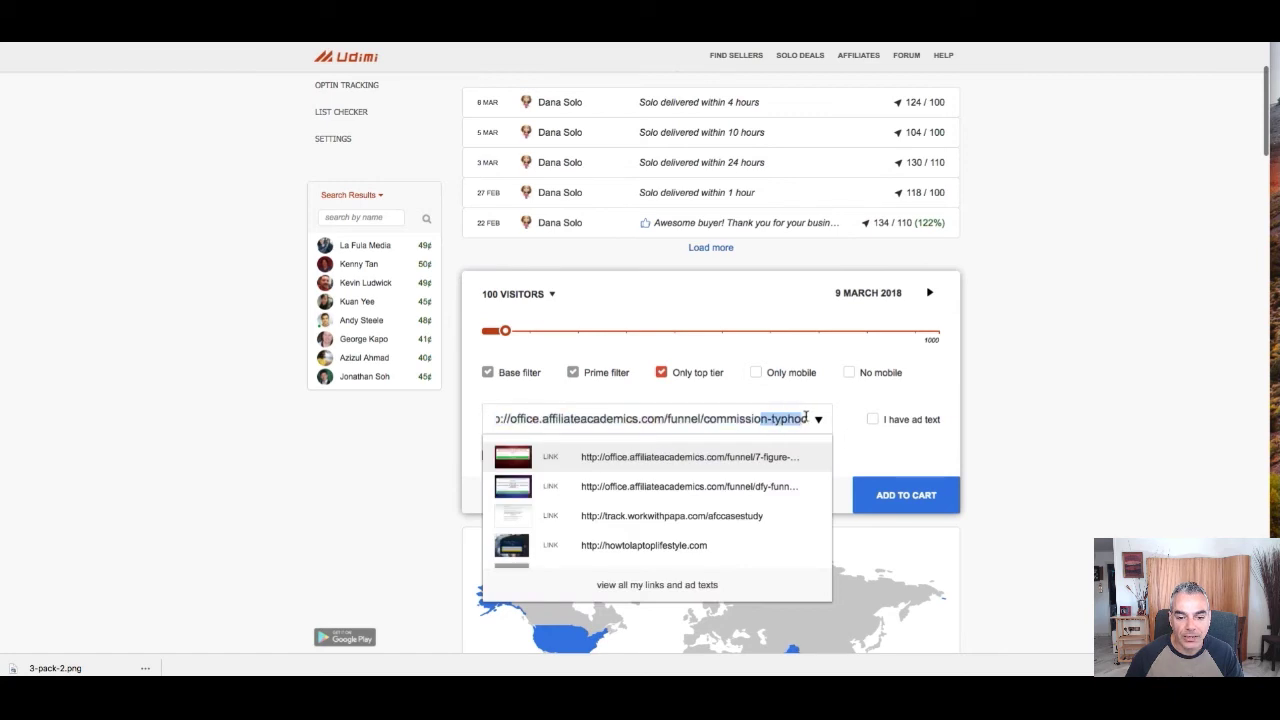
key("Right")
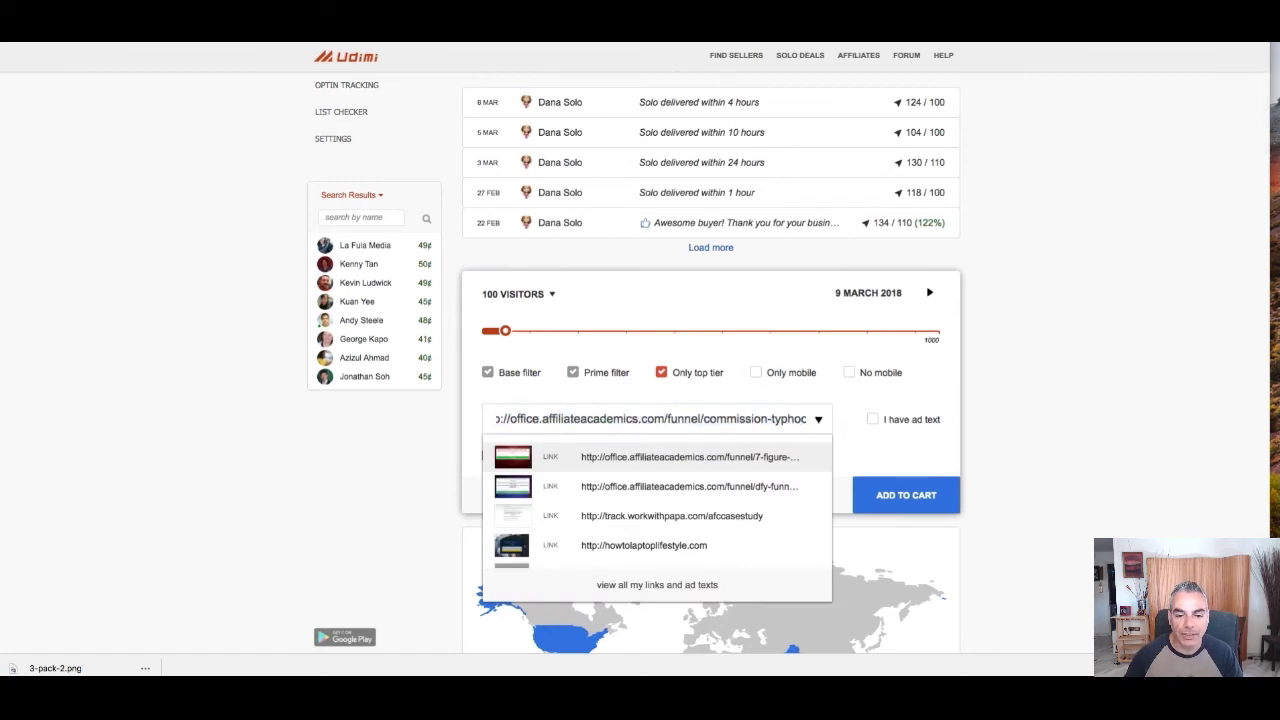
left_click_drag(498, 418, 865, 430)
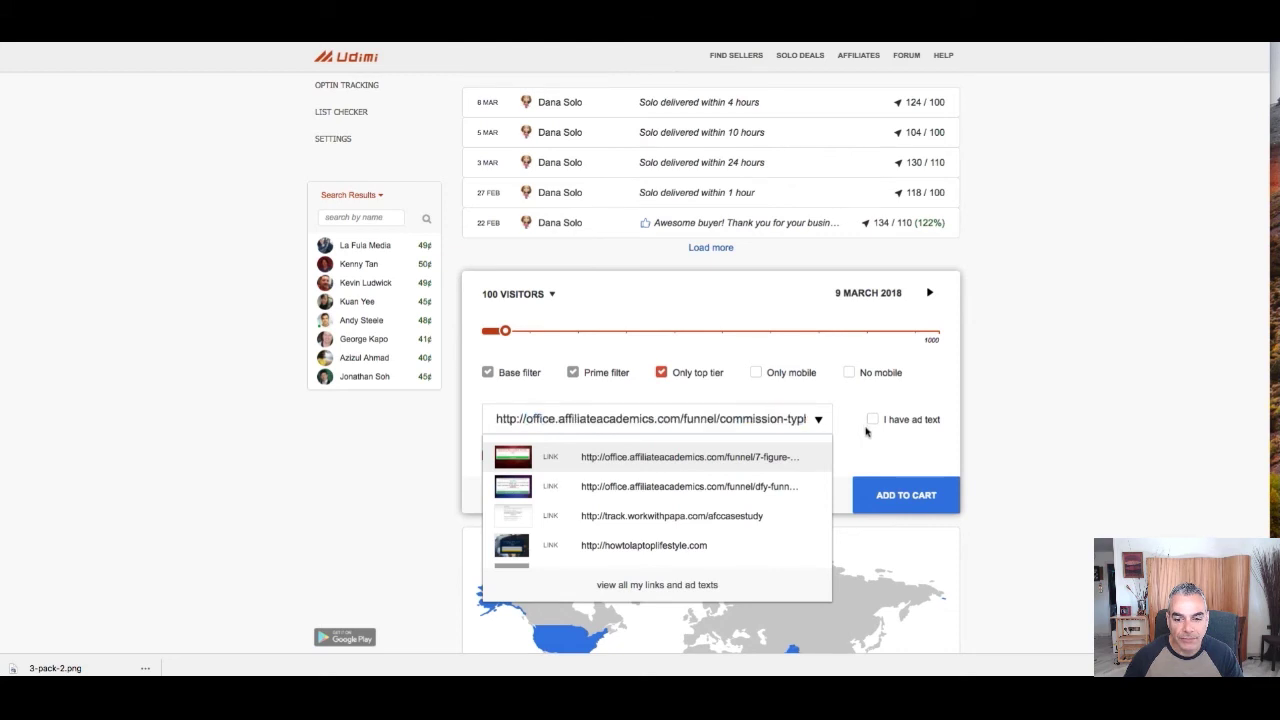
left_click(990, 470)
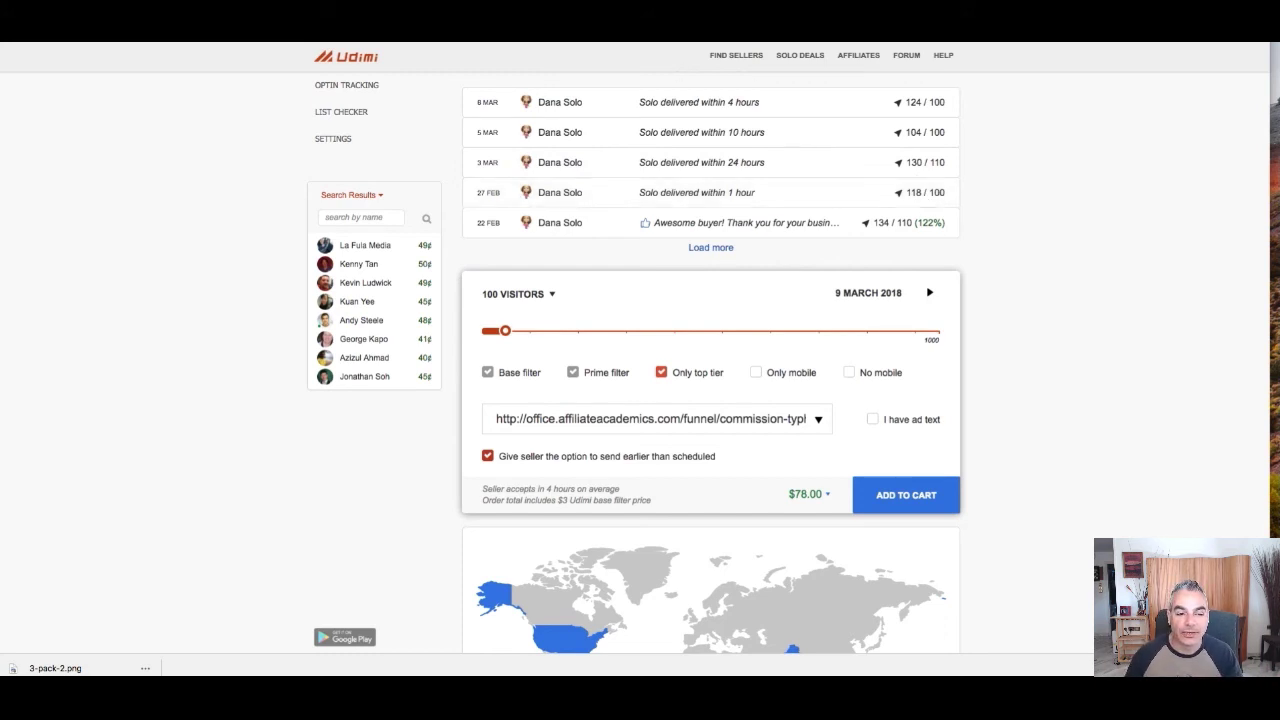
key("ctrl+Tab")
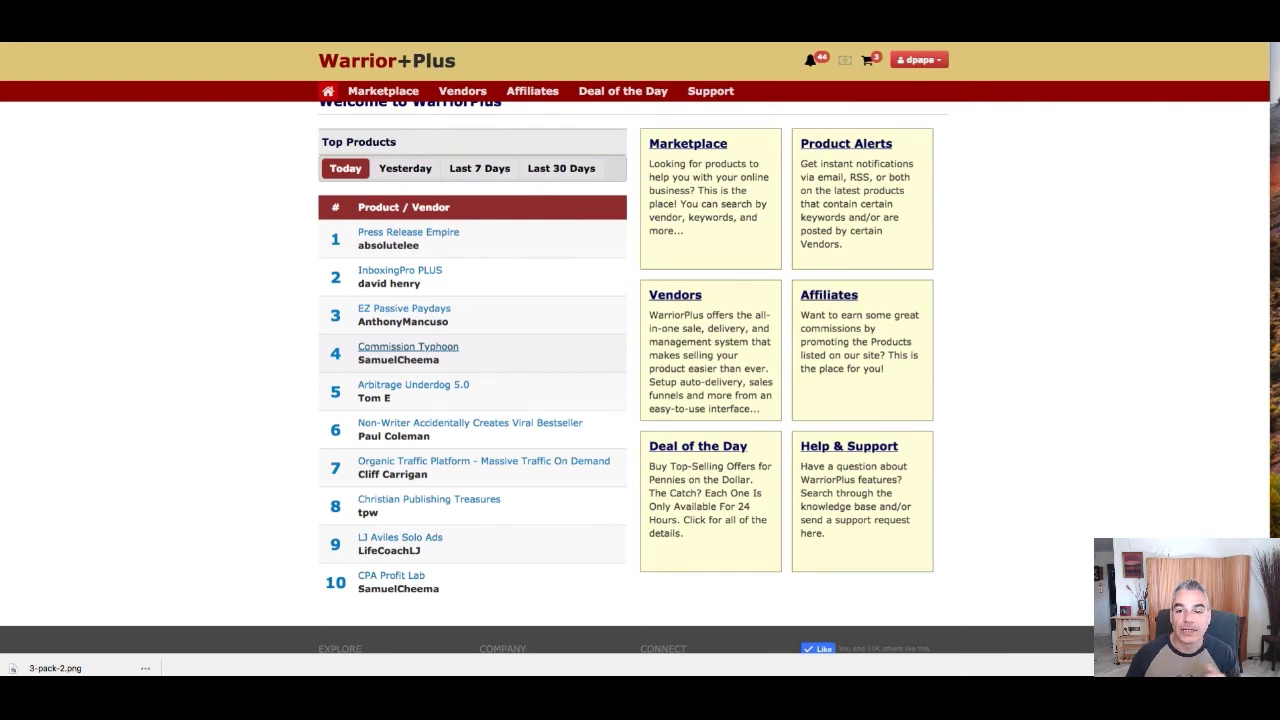
key("ctrl+Tab")
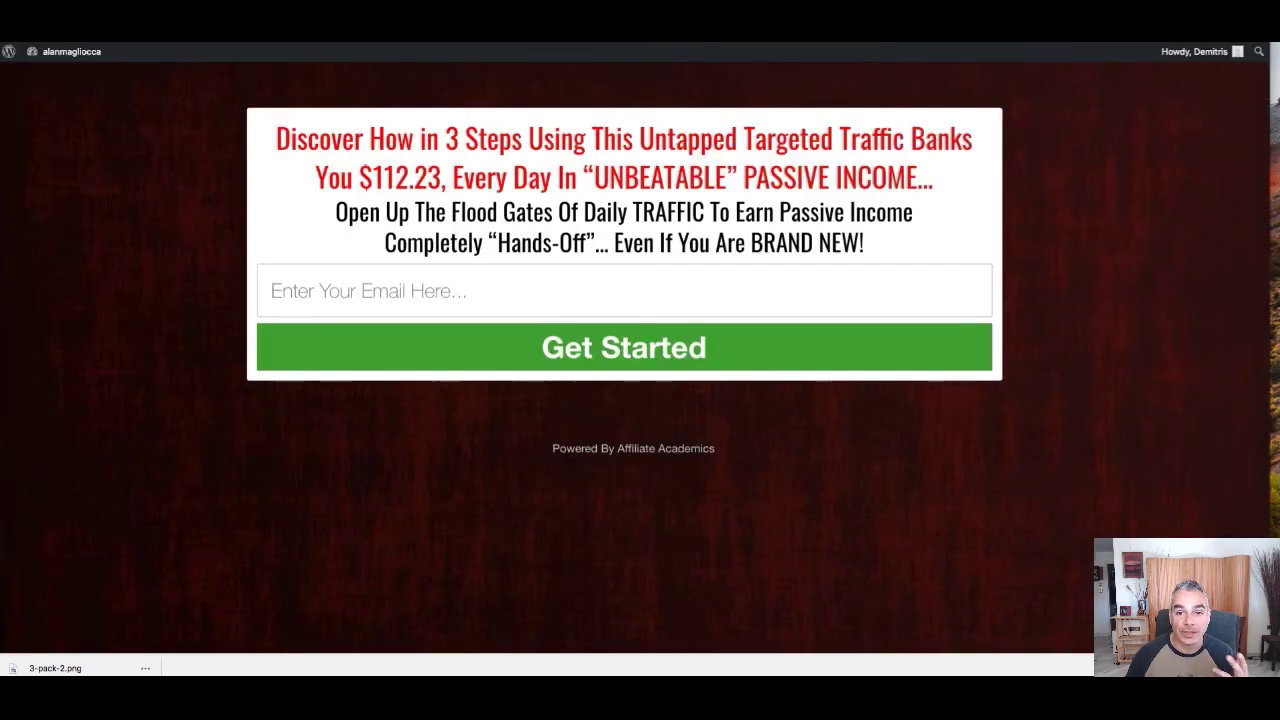
key("ctrl+Tab")
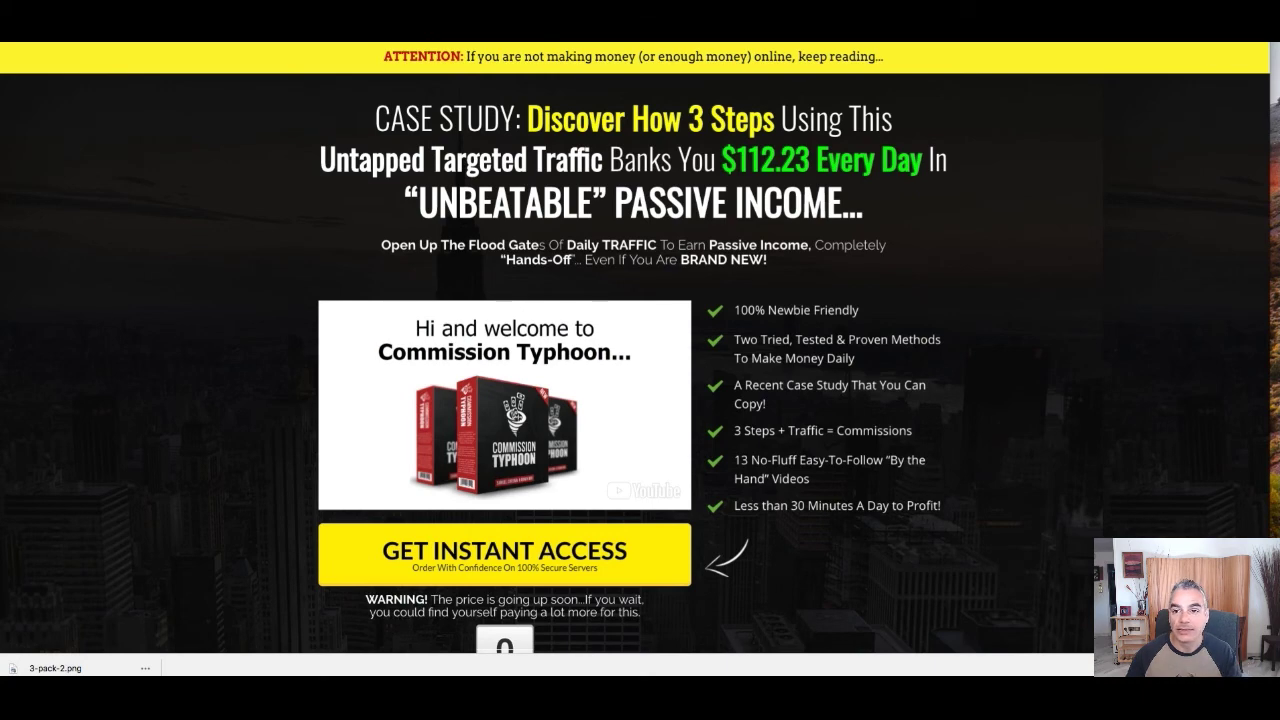
key("ctrl+Tab")
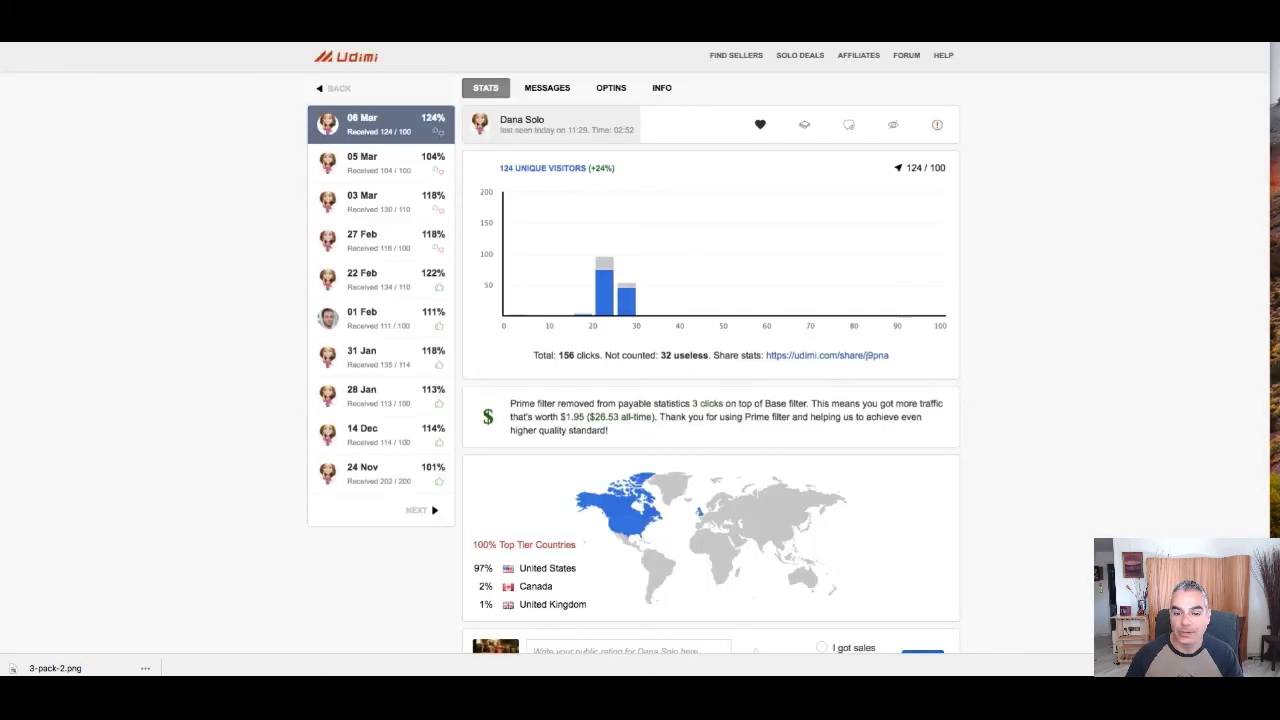
Add the 100-visitor $78.00 solo order to the cart and pay with PayPal
scroll(900, 340, "down", 5)
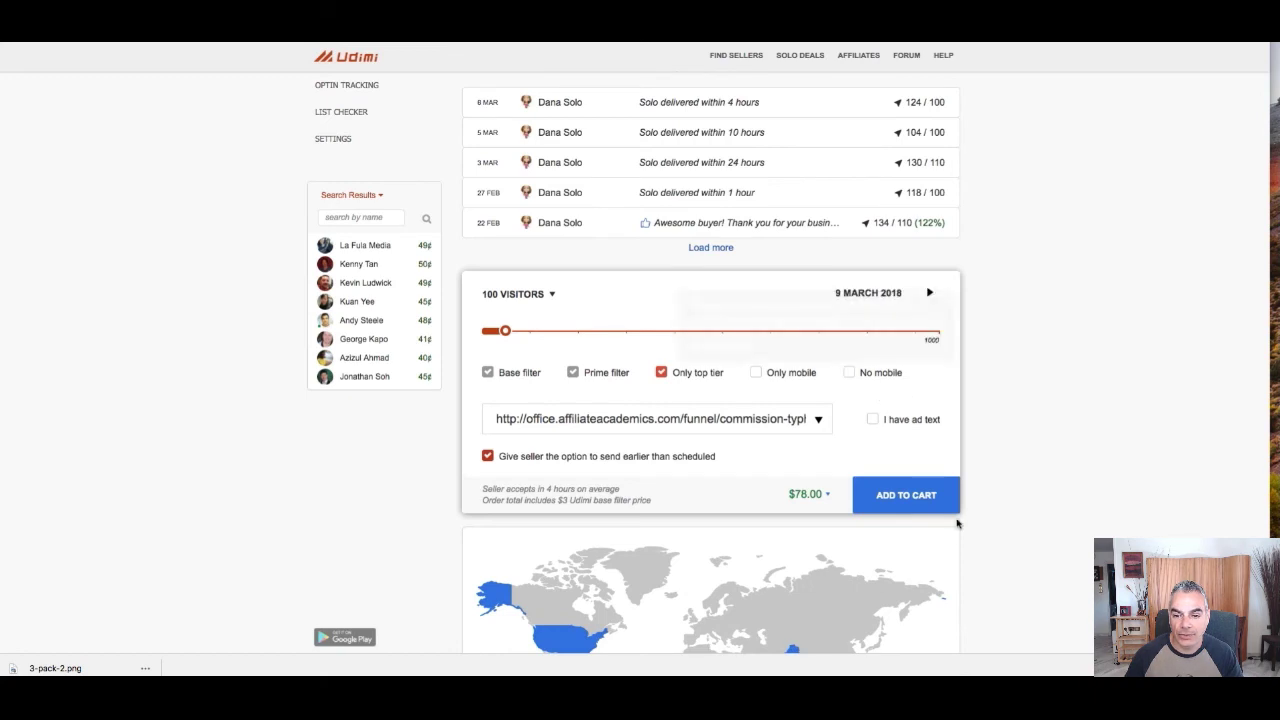
left_click(920, 504)
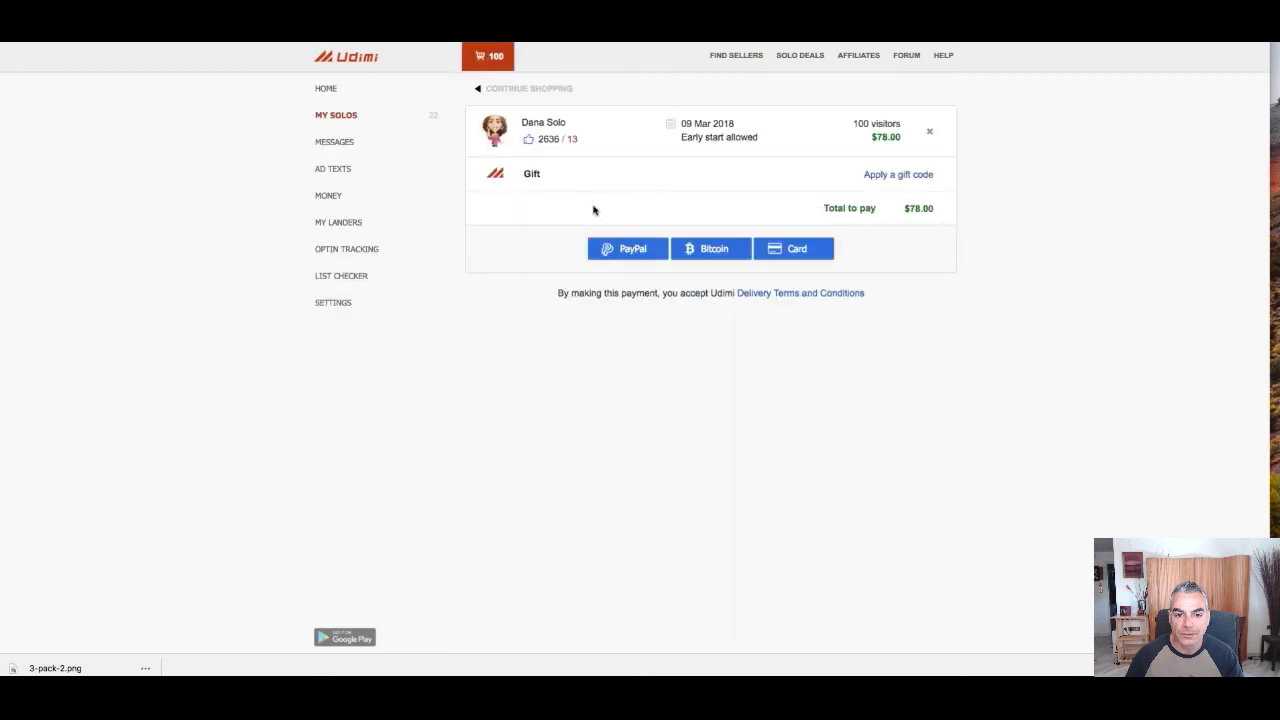
left_click(621, 251)
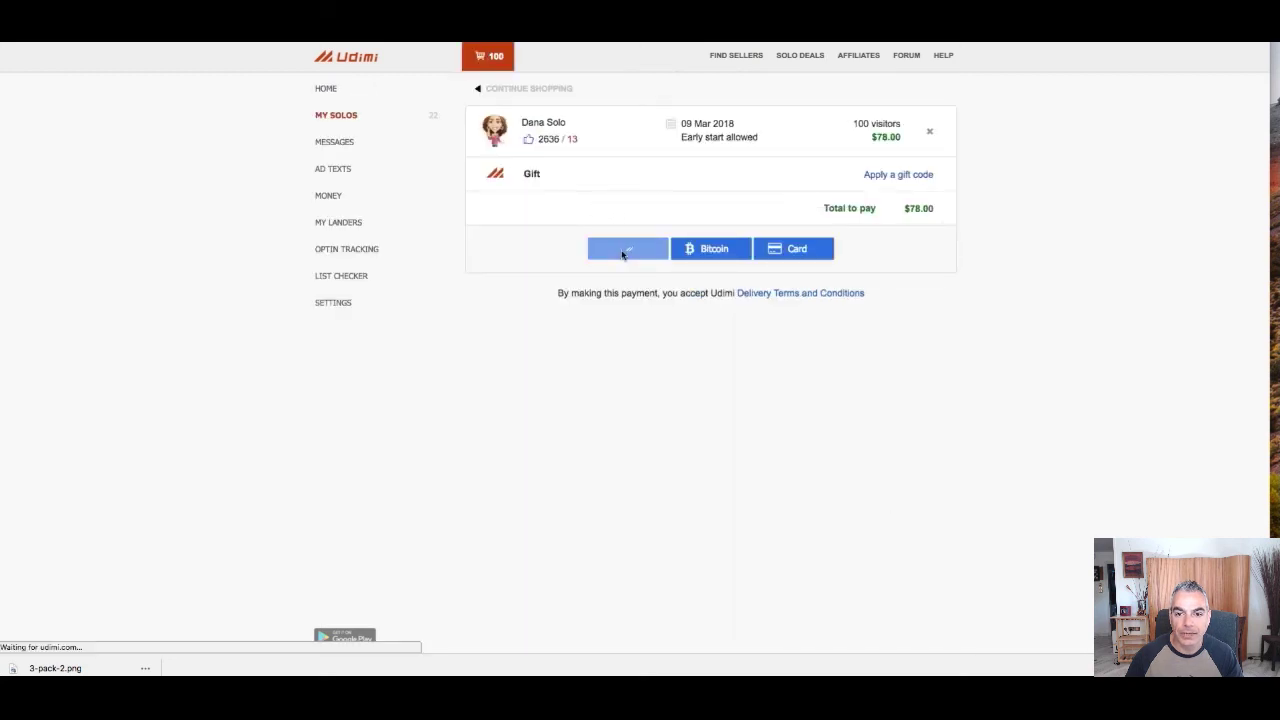